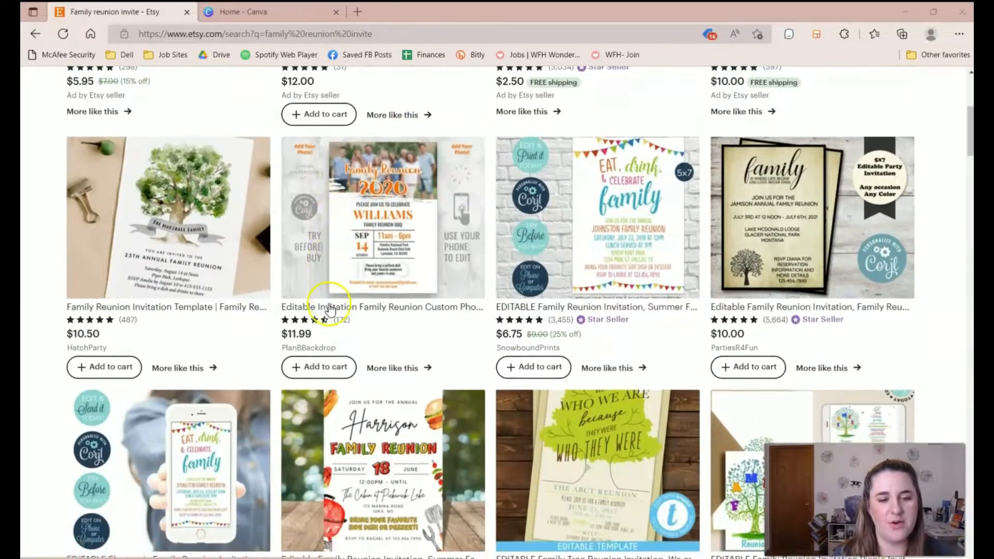
scroll(542, 345, down, 3)
Browse the 'family reunion invite' results and Home & Living menu, then open the sunflower McKinley listing.
scroll(542, 345, up, 4)
scroll(542, 345, up, 5)
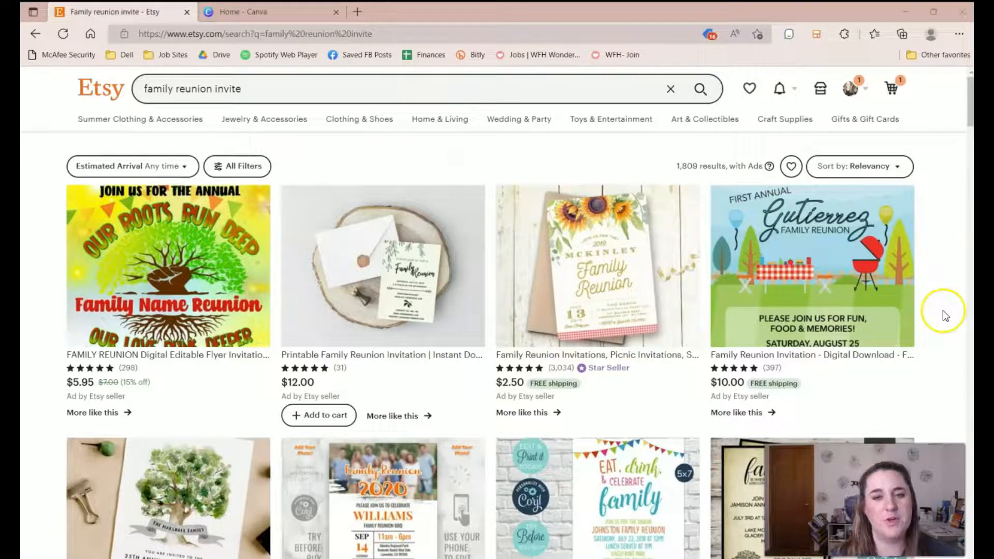
click(907, 166)
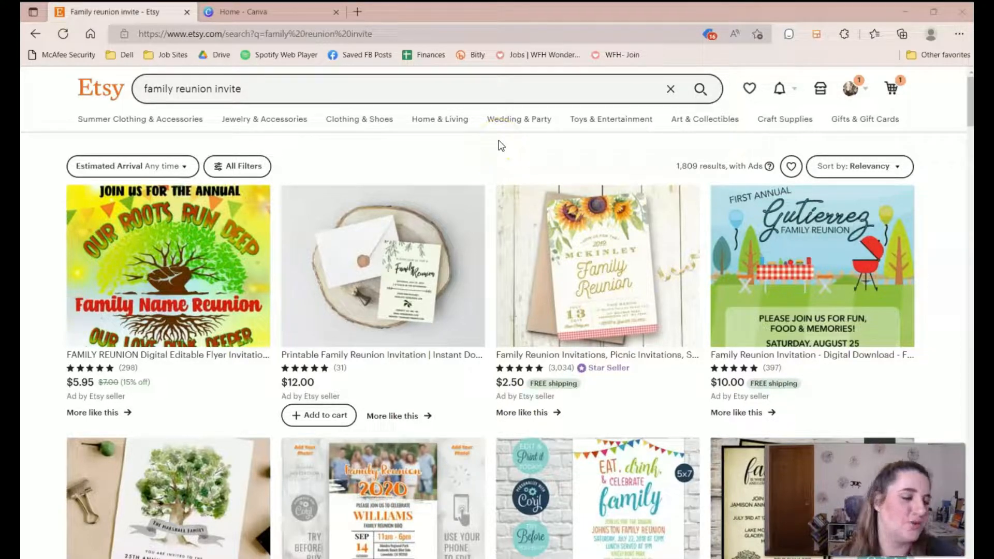
click(409, 129)
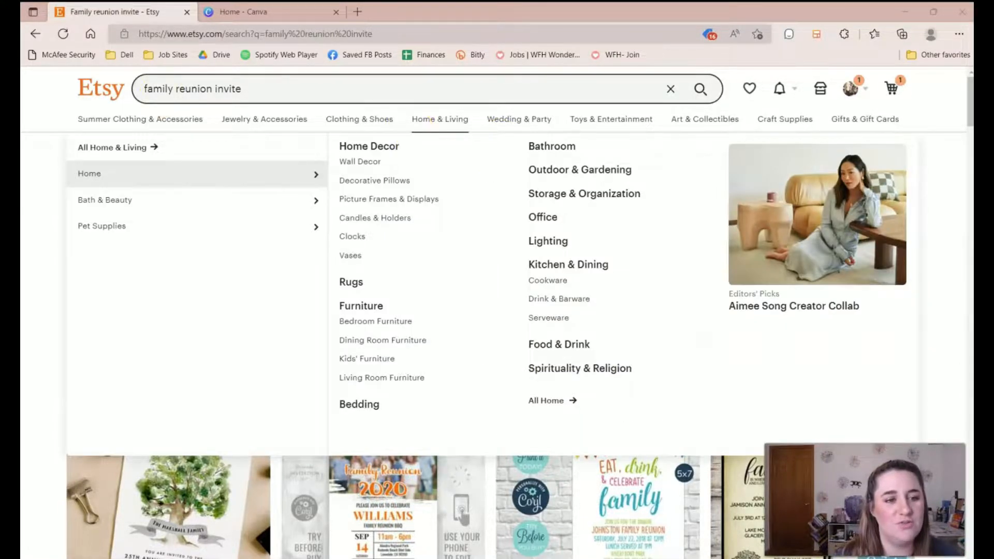
click(59, 456)
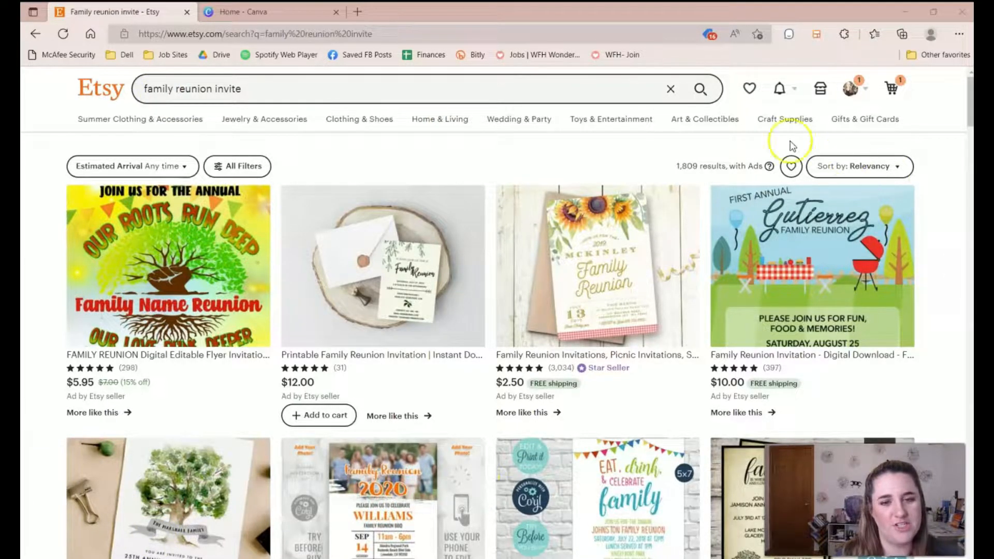
click(591, 295)
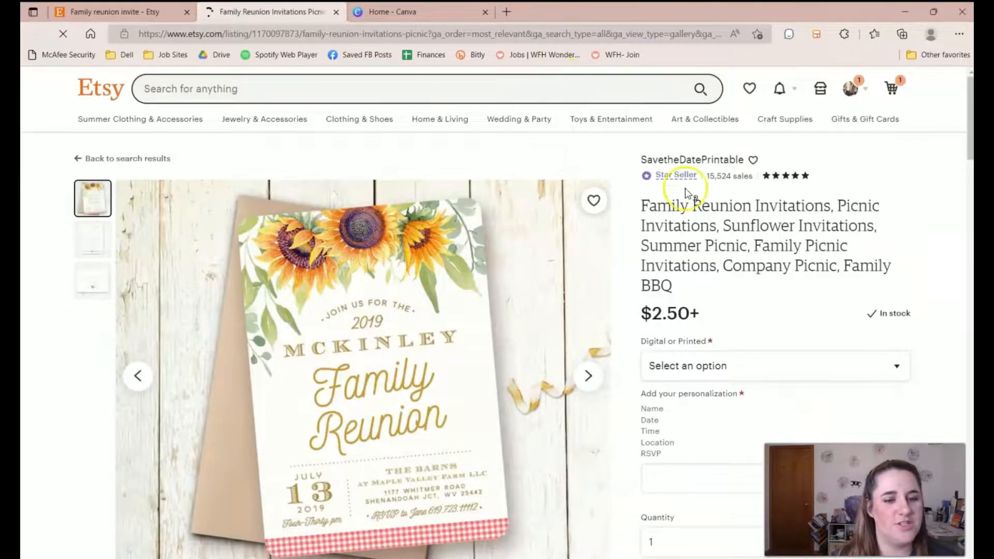
Dismiss the 'Hurry! Going fast' popup on the sunflower invitation listing and glance at Canva.
scroll(781, 317, down, 2)
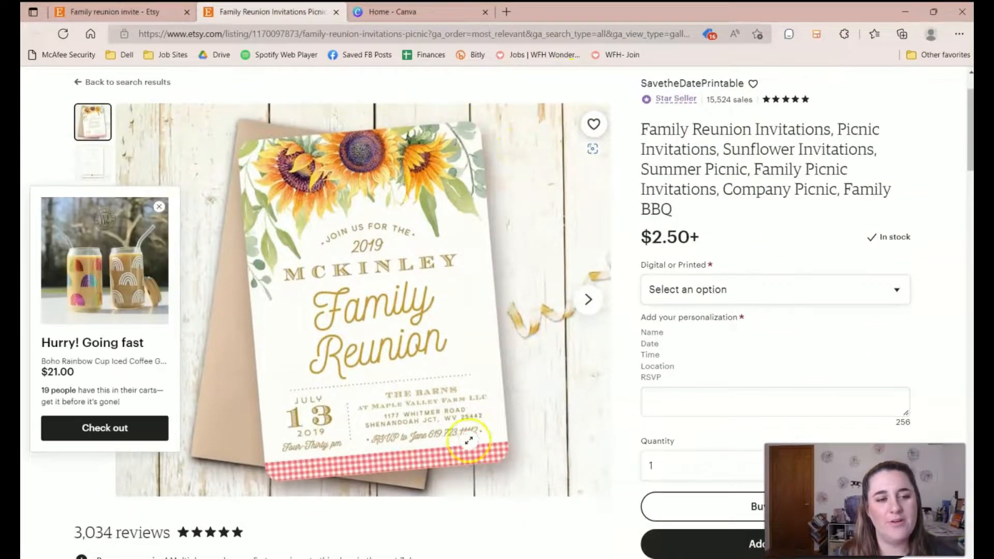
click(160, 211)
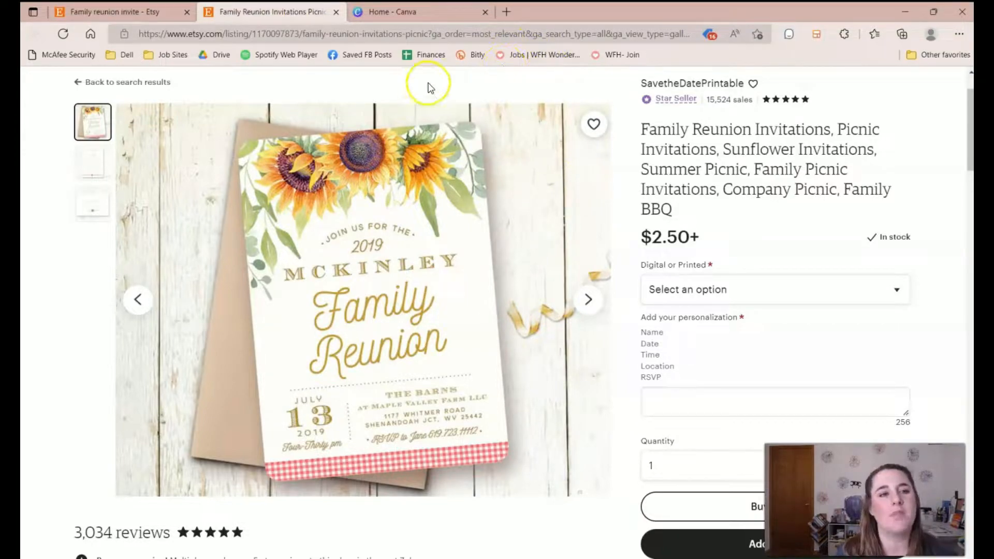
click(382, 11)
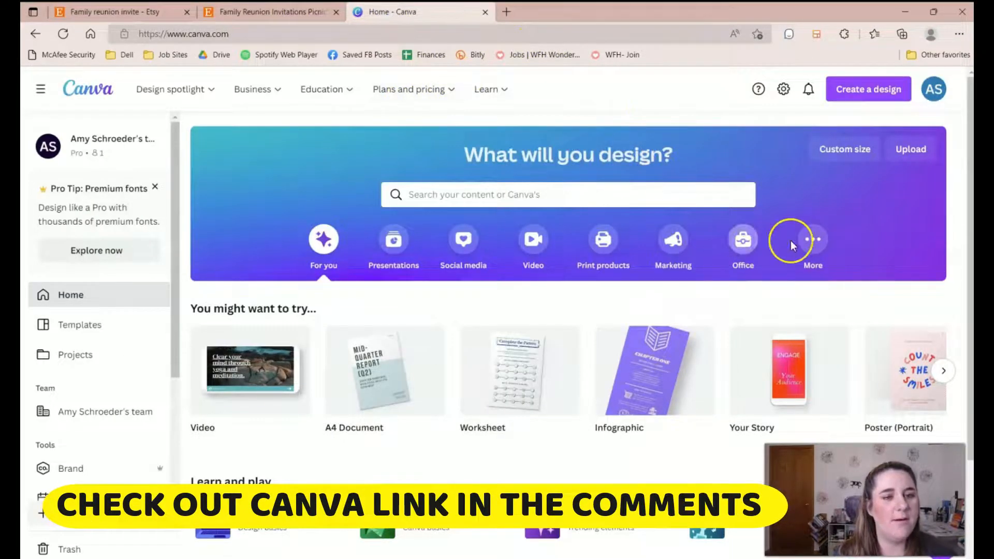
click(234, 11)
Scroll through the listing's reviews and description, then go back to the Canva home page.
scroll(828, 295, down, 4)
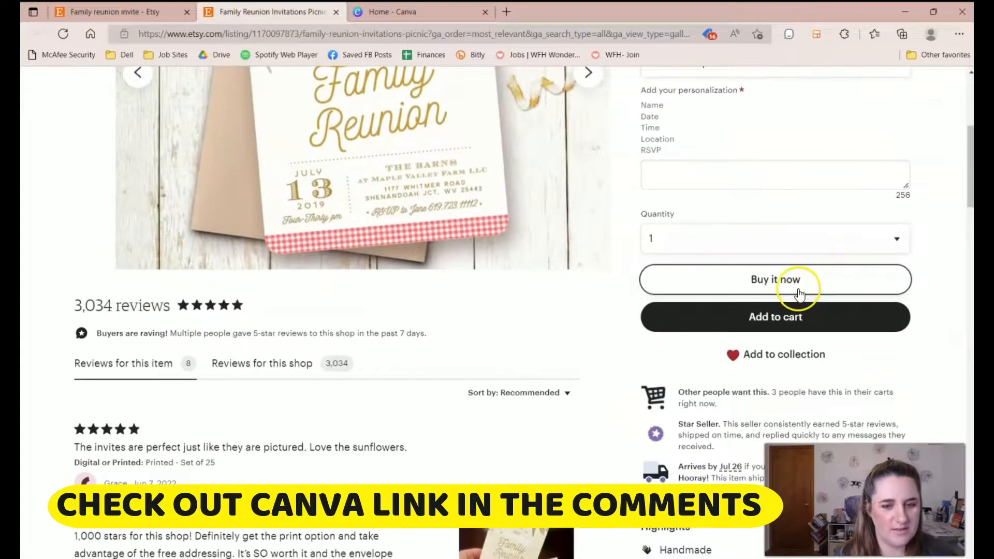
scroll(692, 430, down, 4)
scroll(694, 426, down, 10)
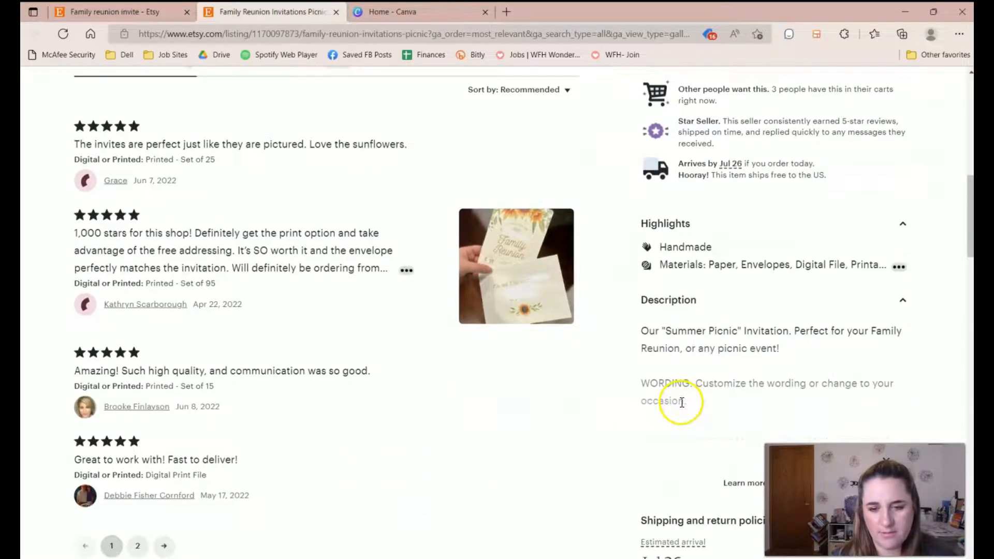
scroll(713, 286, up, 4)
click(394, 11)
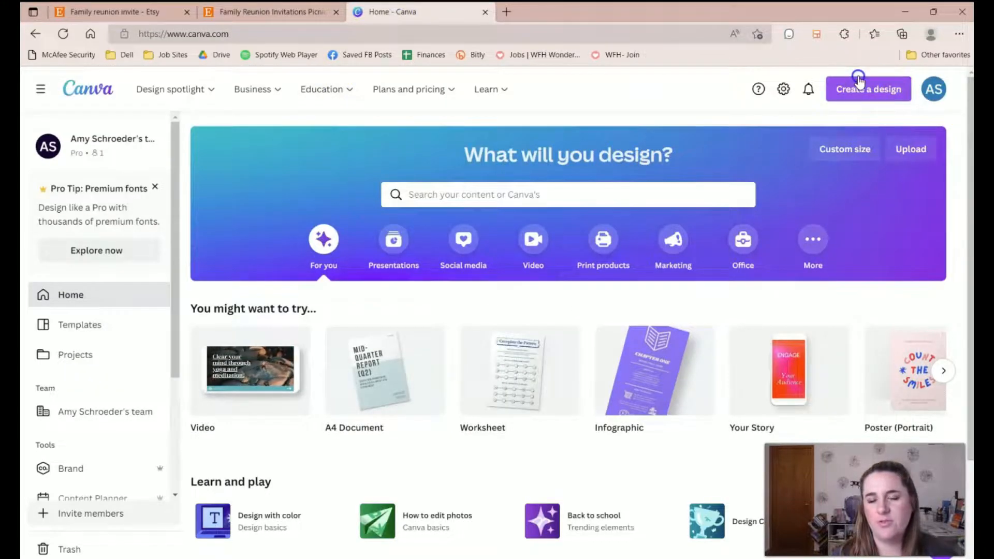
Create a custom-size 5 × 7 in design, then return to the Canva home tab.
click(861, 89)
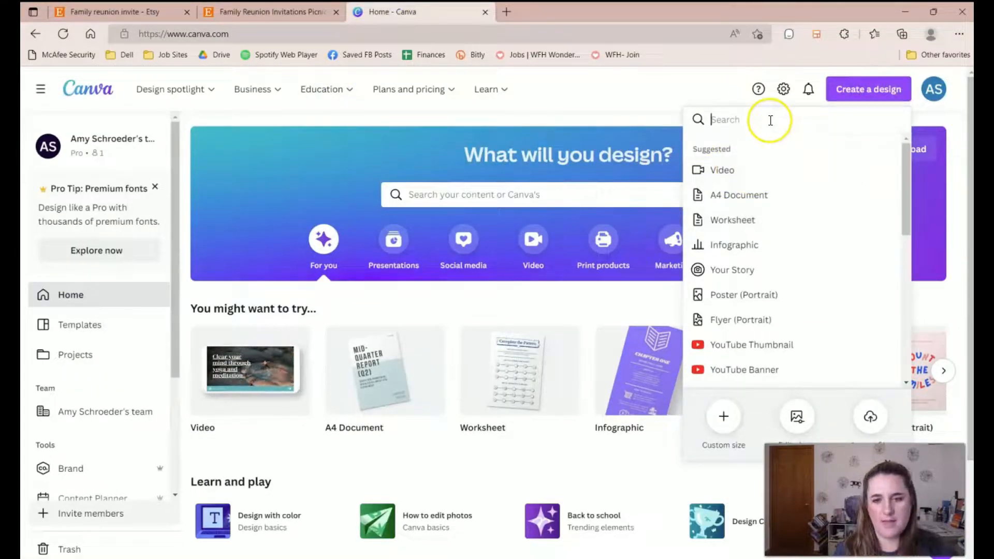
click(722, 416)
click(852, 173)
click(845, 240)
click(738, 176)
text(5)
click(790, 171)
text(7)
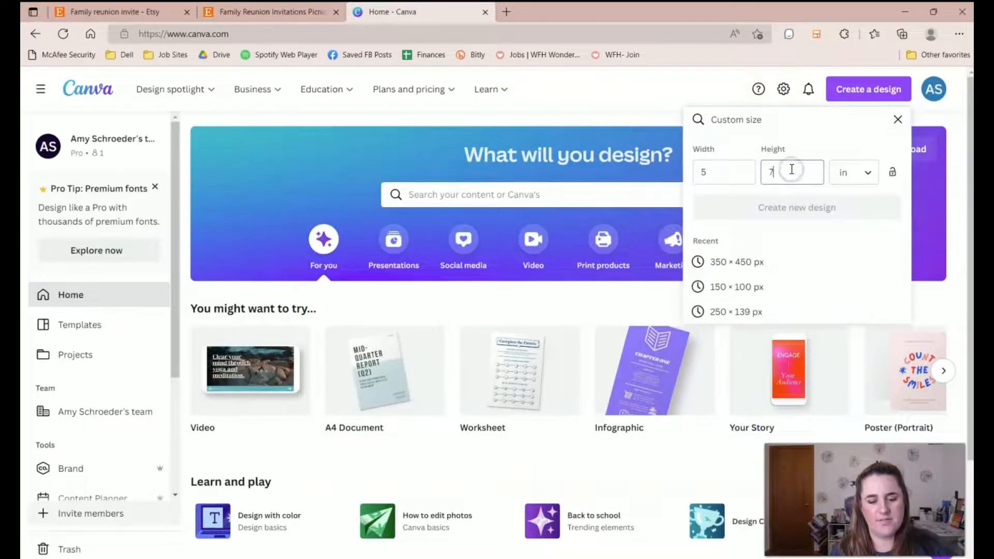
click(808, 209)
click(363, 11)
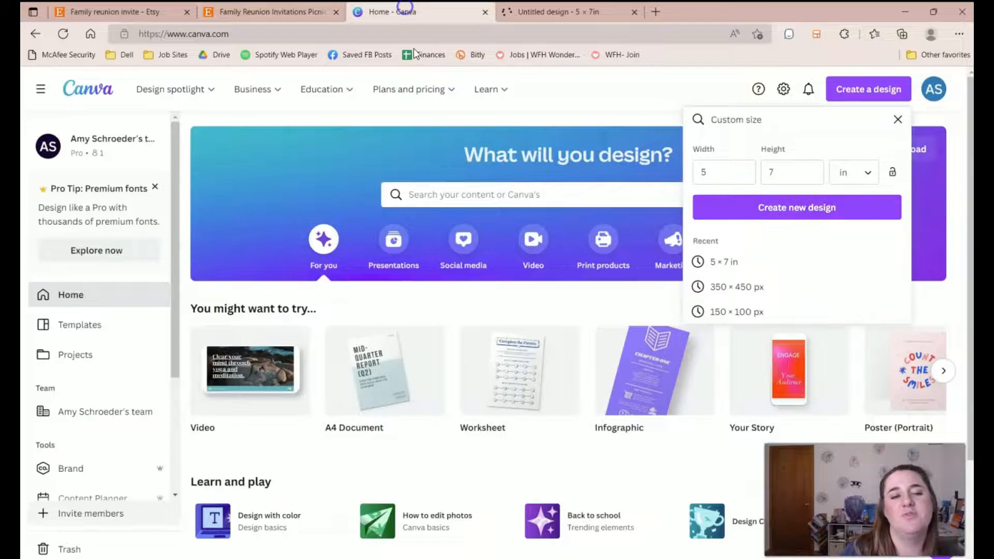
click(562, 182)
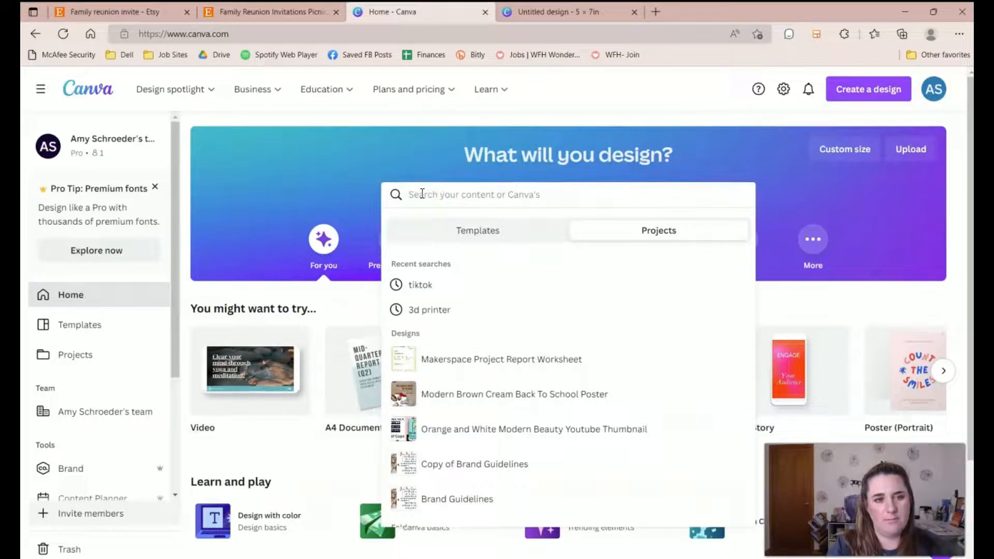
Search Canva templates for 'family reunion template'.
text(family reunion template)
key(Return)
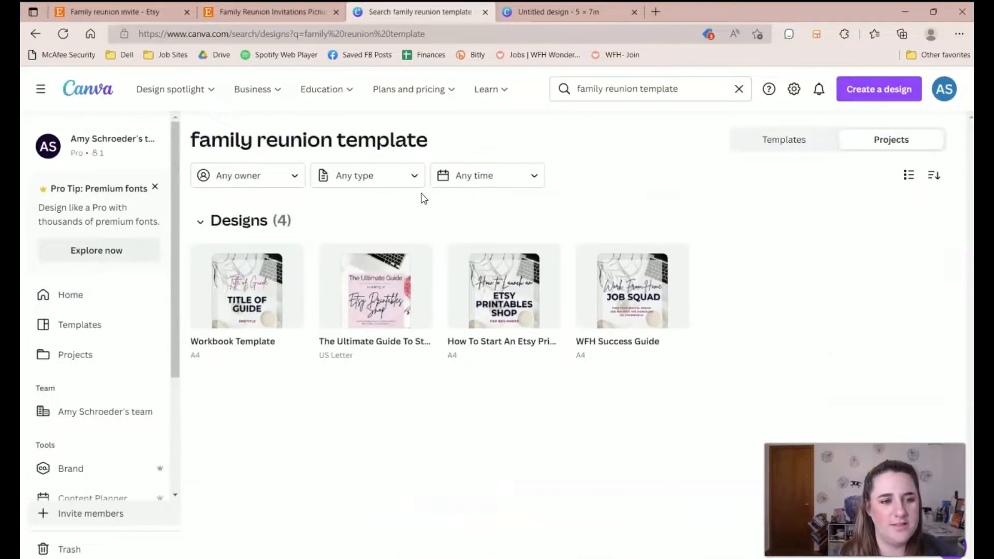
click(785, 145)
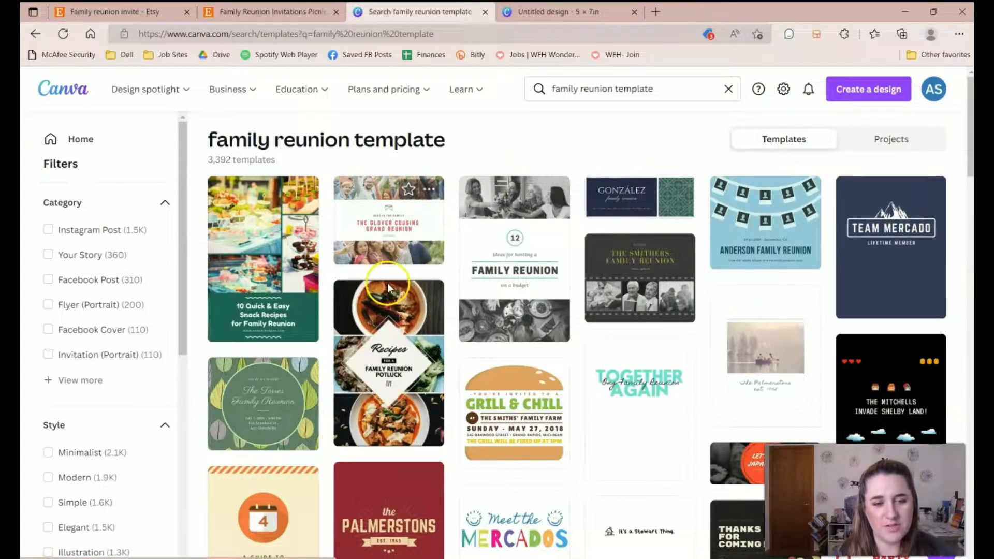
Inspect the Glover Cousins template's text and photo, then close it and return to the blank design.
click(396, 249)
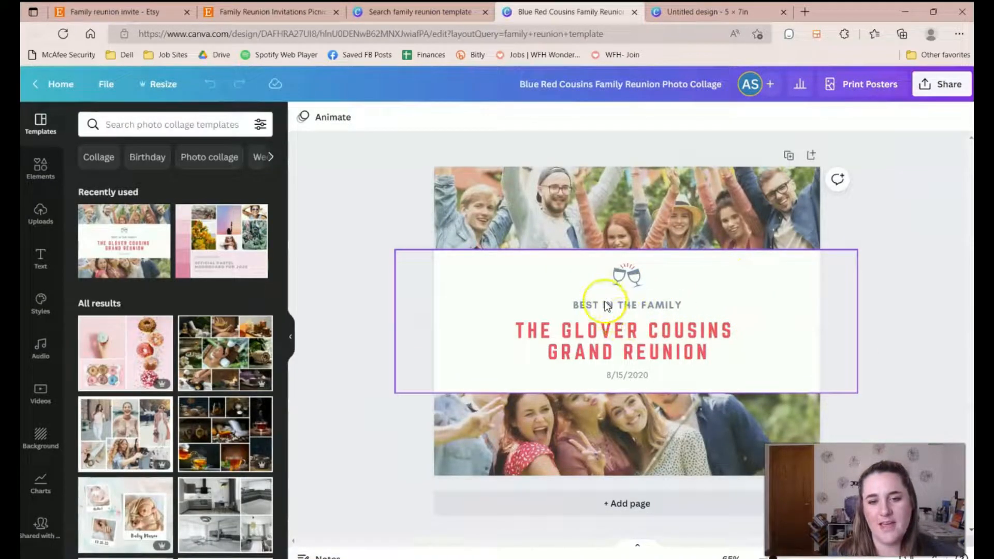
click(608, 306)
click(643, 217)
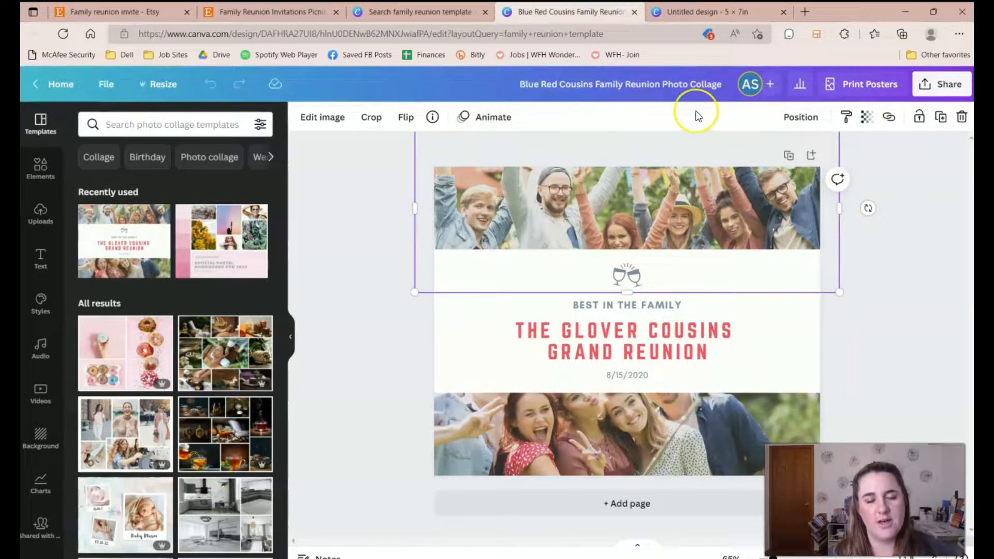
click(635, 12)
click(553, 7)
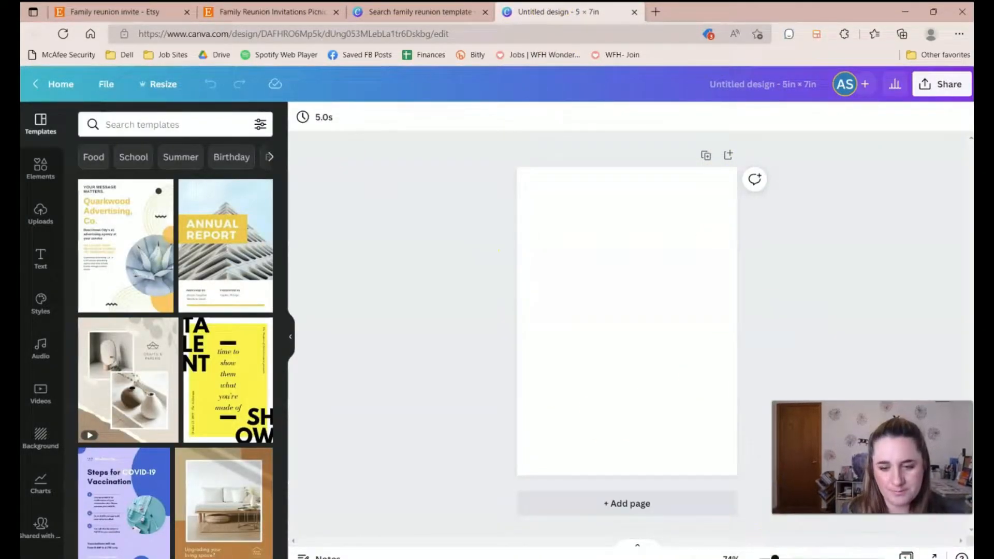
Title the design 'Fam Reunion Printable' and briefly recheck the Etsy sunflower listing.
click(750, 79)
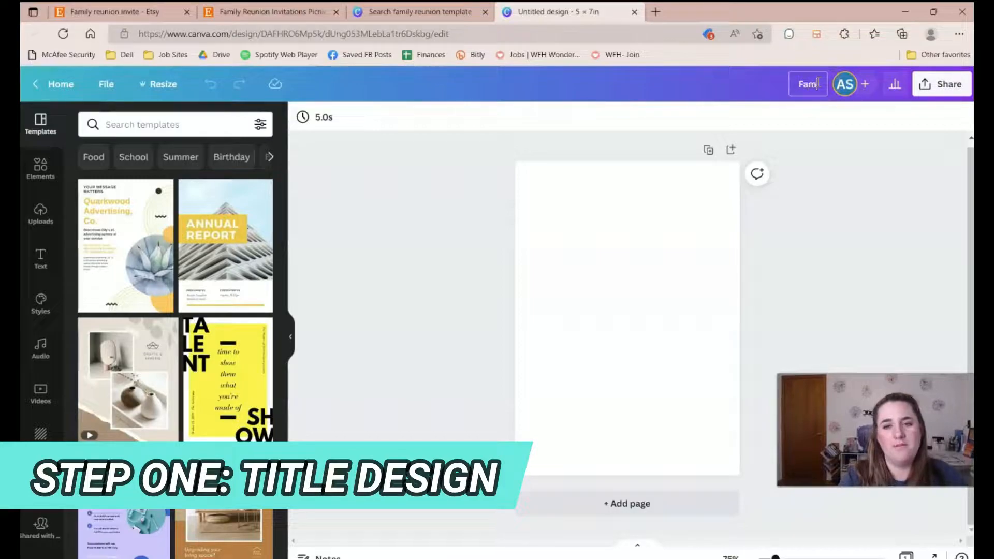
text(Fam Reunion P)
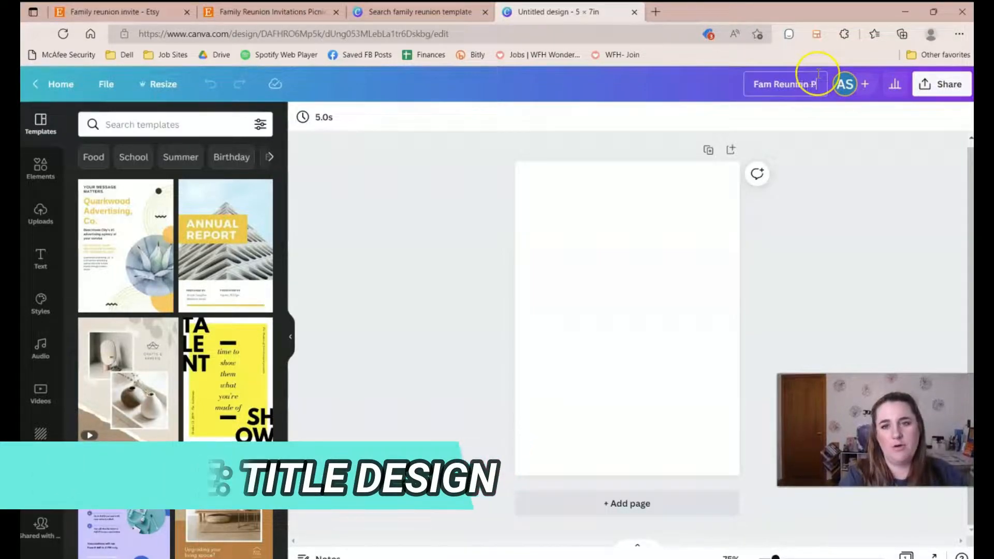
text(rintable)
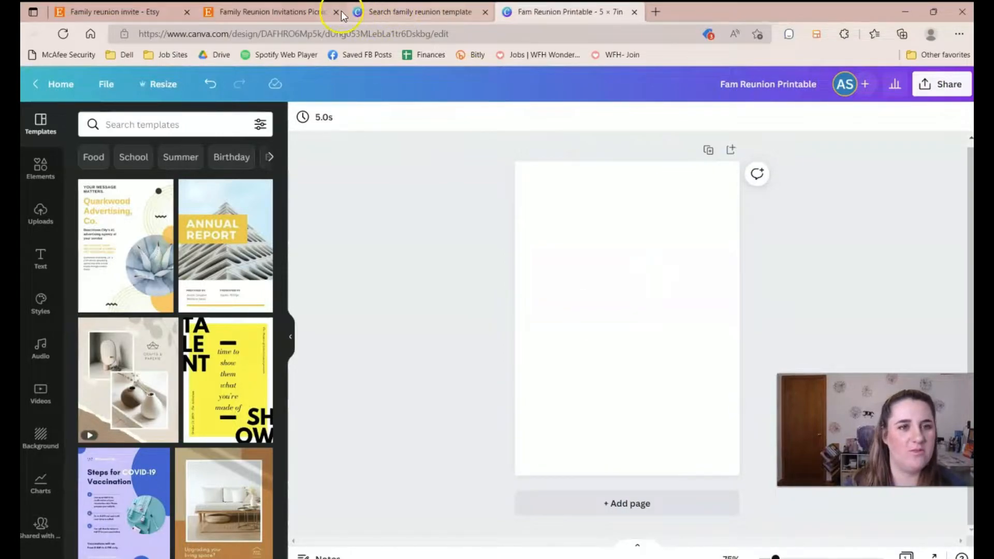
click(306, 10)
scroll(369, 308, up, 15)
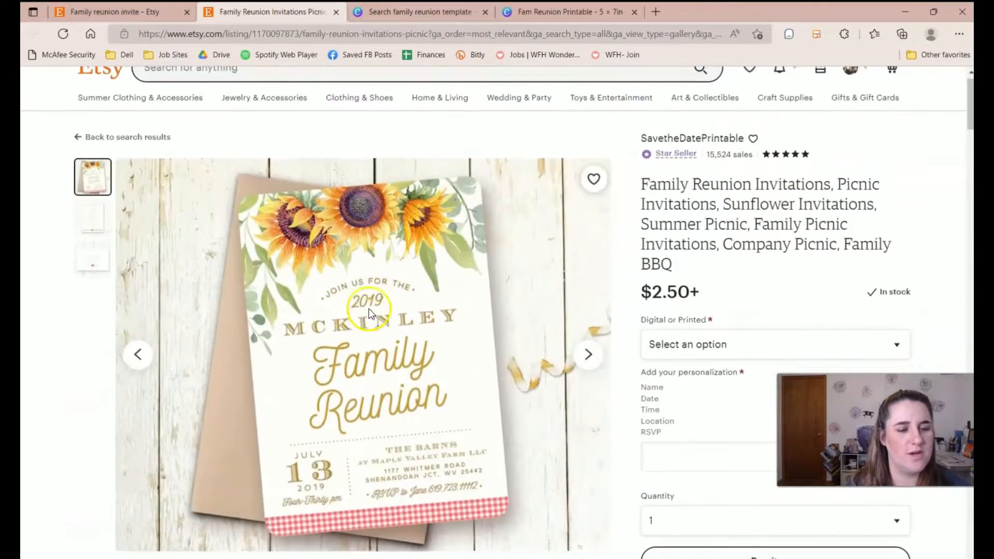
scroll(369, 308, down, 2)
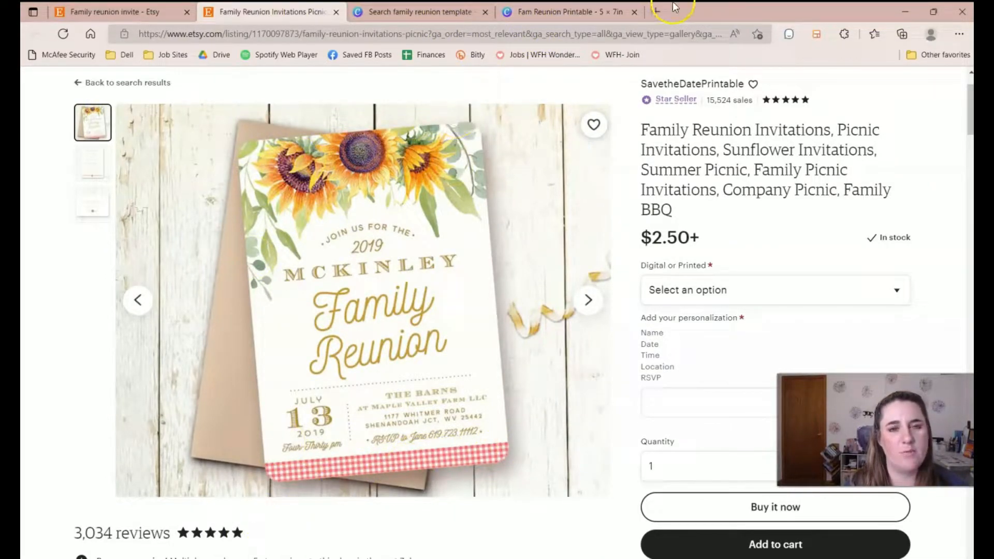
click(530, 13)
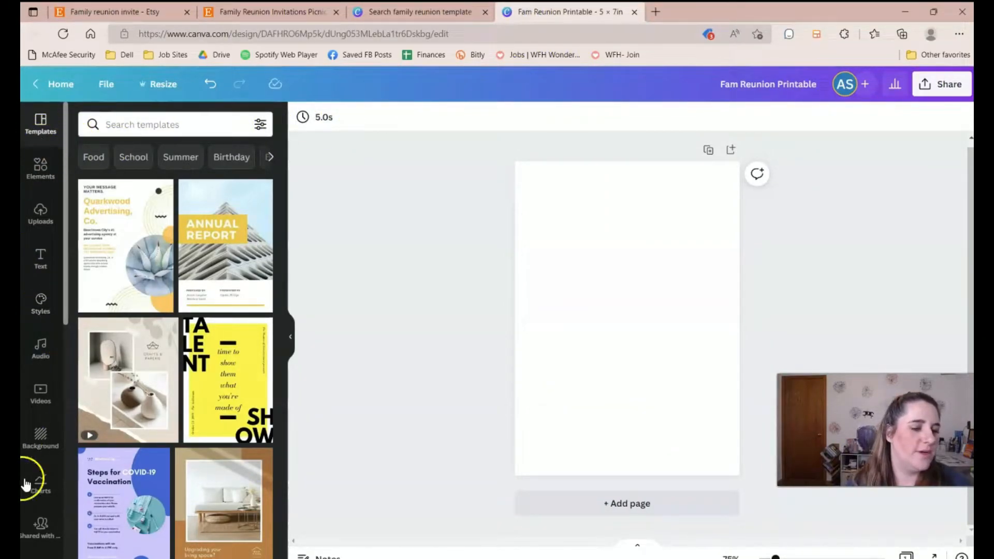
Search the template library for 'flower invite'.
scroll(42, 310, down, 3)
scroll(43, 342, up, 3)
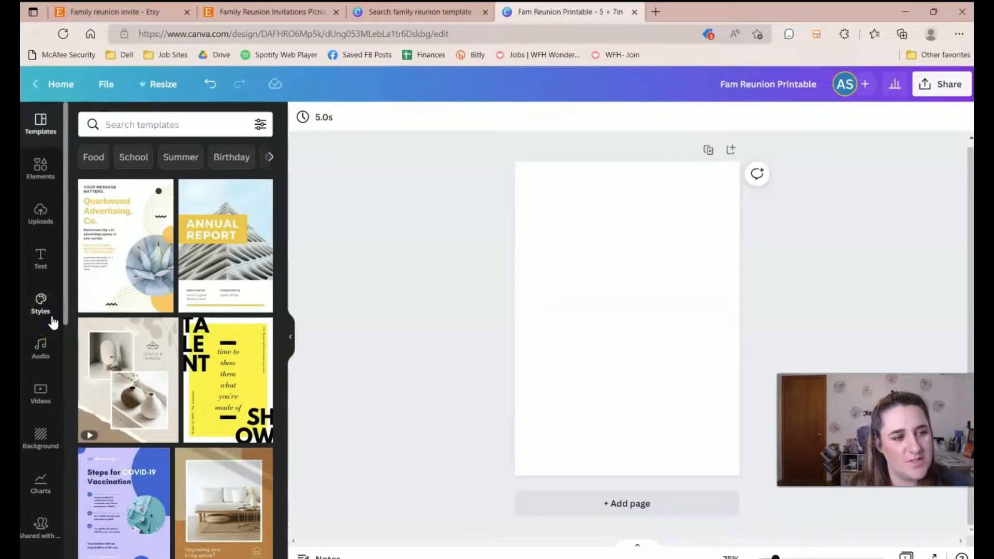
click(137, 120)
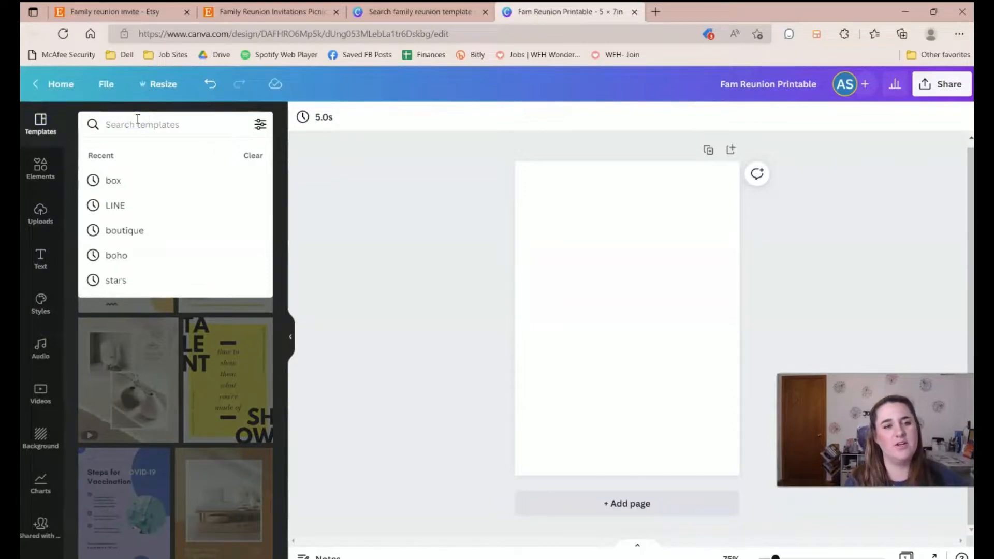
text(flower invite)
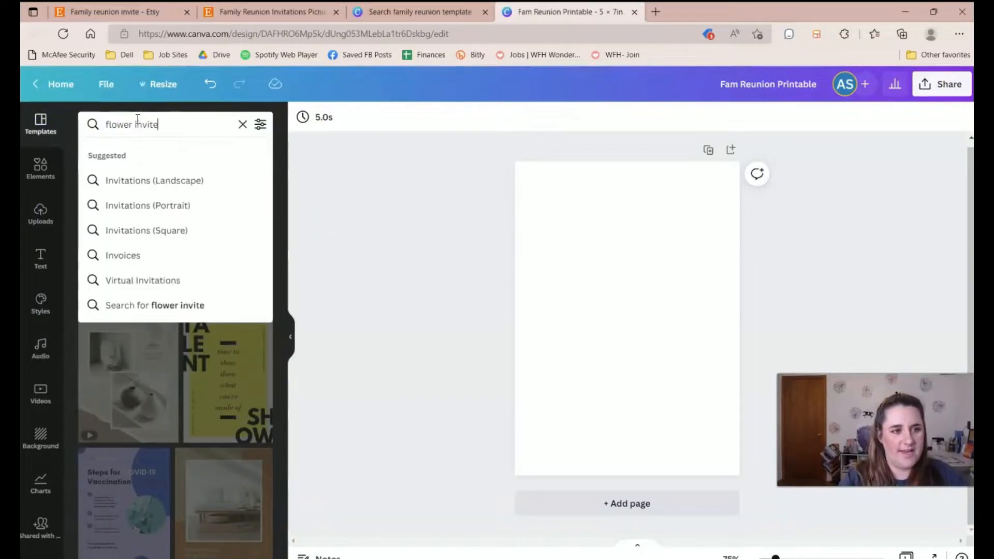
key(Return)
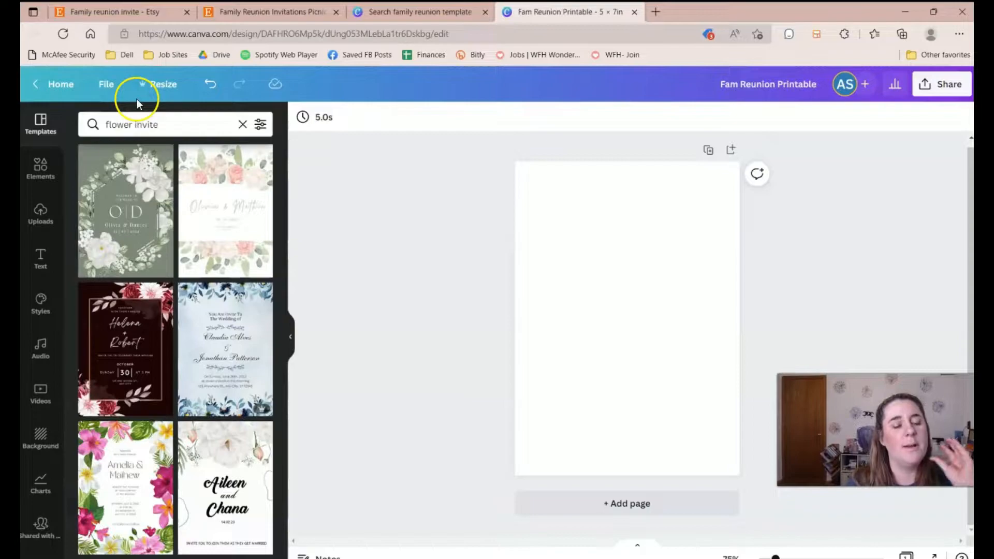
Try the blush-rose floral template on the page, then undo it twice to leave the page blank.
click(202, 193)
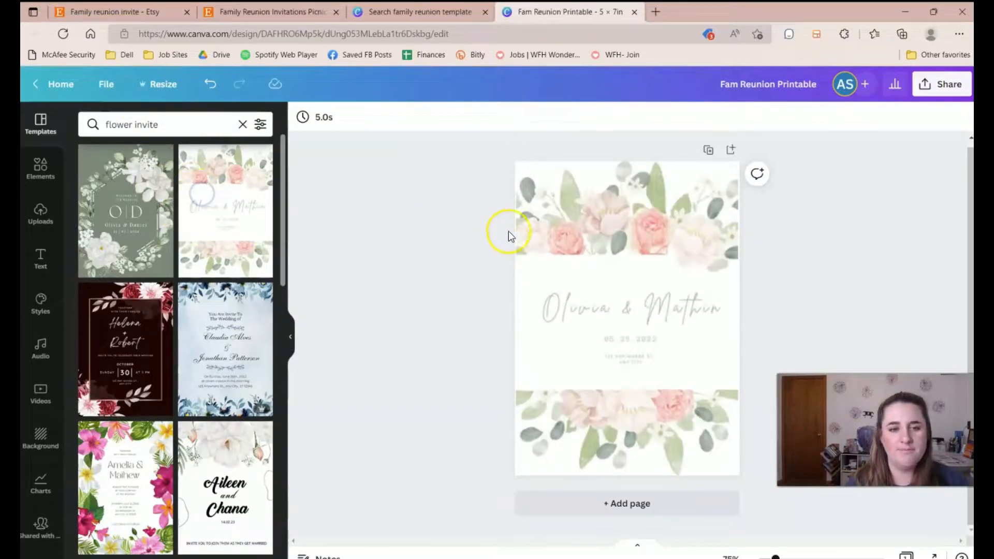
click(210, 84)
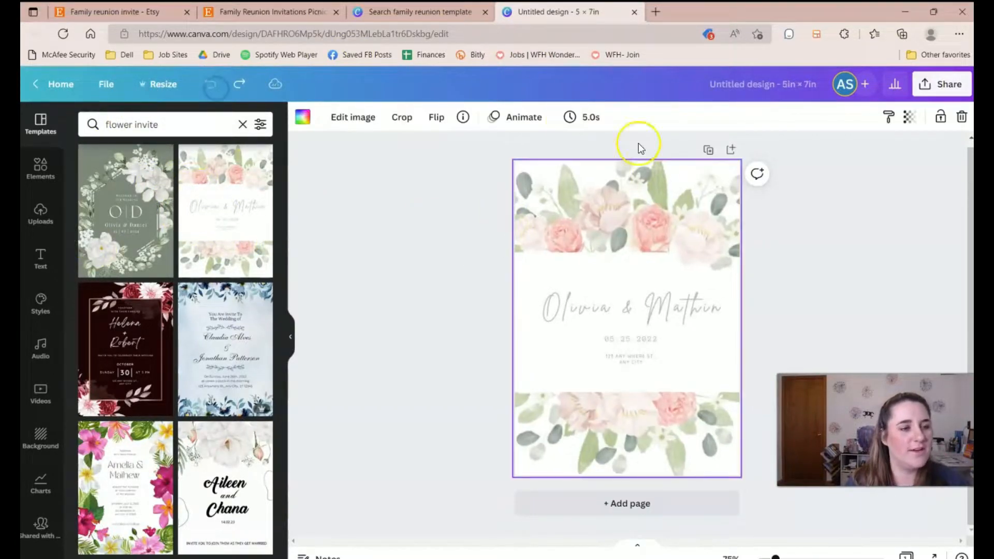
click(208, 87)
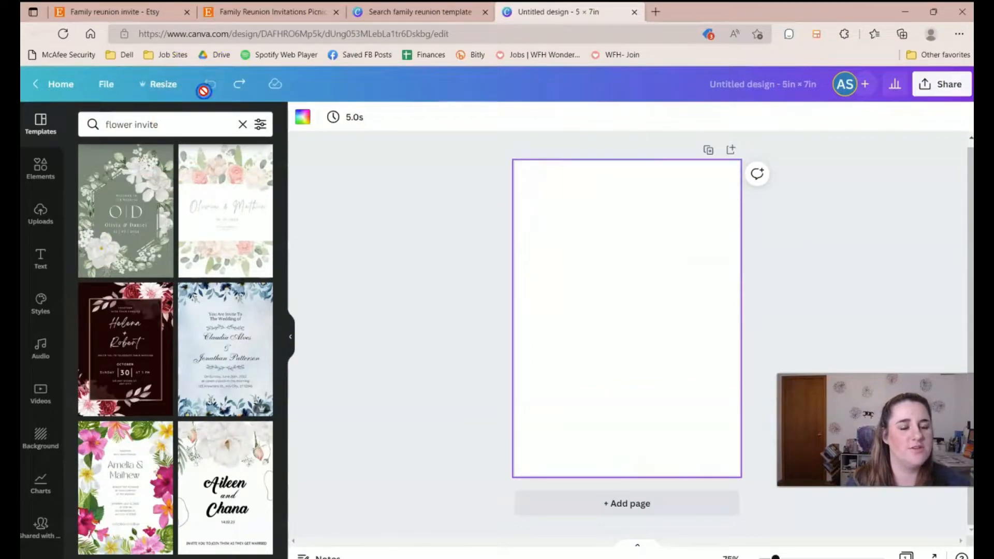
Clear the template search and browse the Elements library categories.
click(242, 124)
click(42, 165)
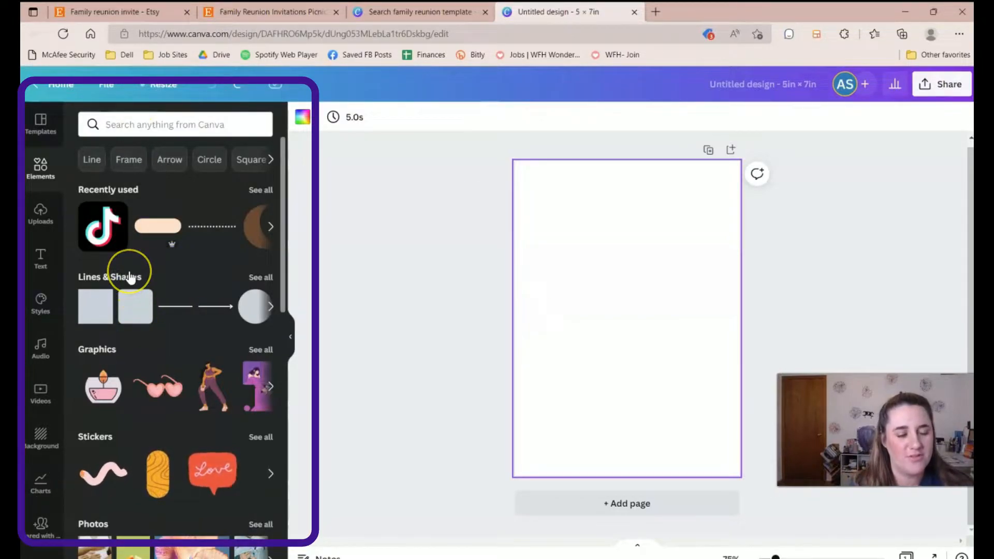
scroll(128, 389, down, 7)
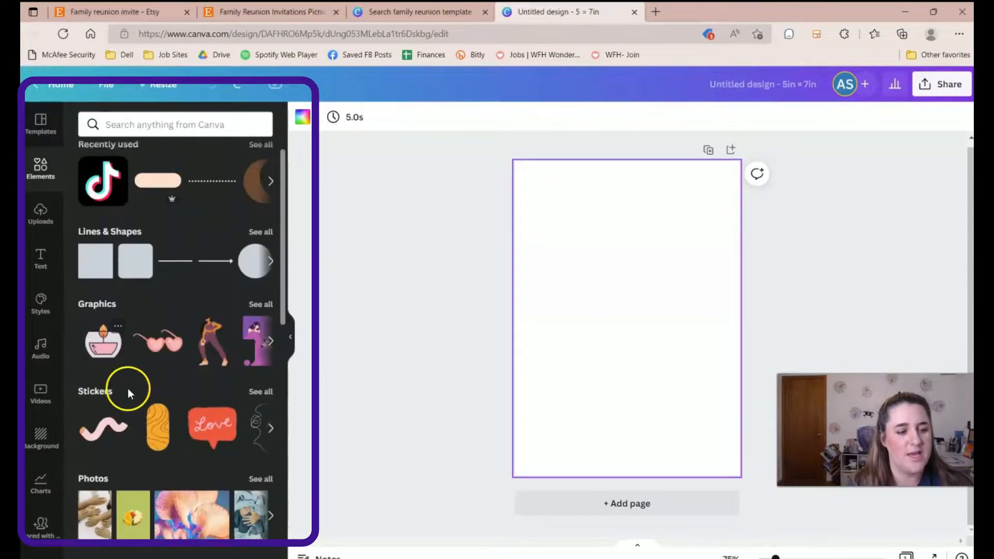
scroll(205, 353, down, 8)
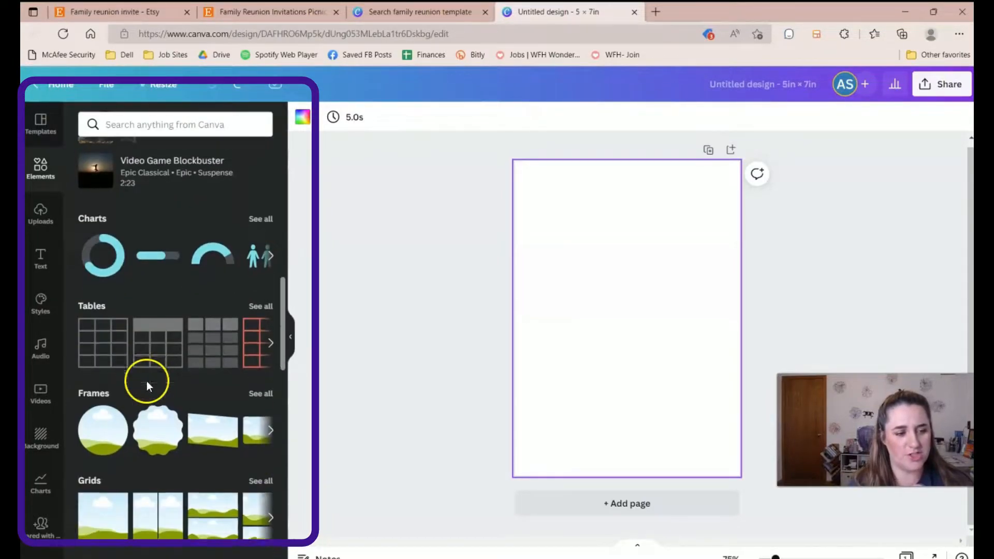
scroll(166, 389, down, 10)
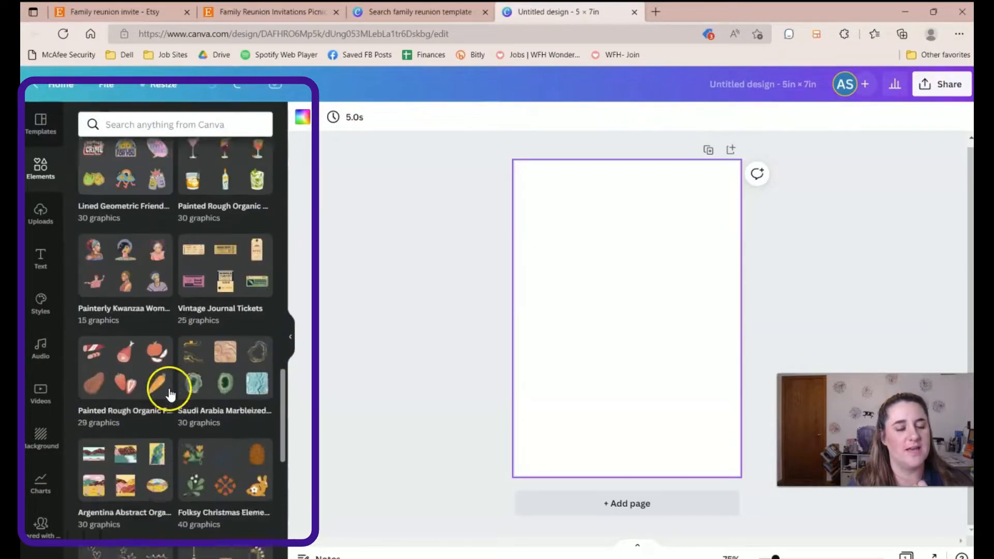
scroll(196, 400, up, 15)
scroll(196, 400, up, 10)
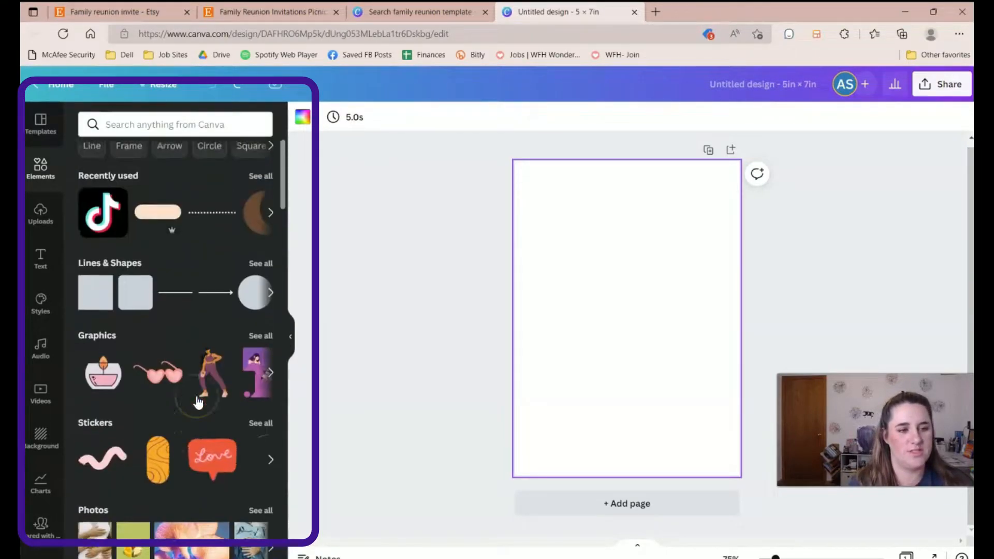
Search elements for 'flower', then place the uploaded TikTok-for-Etsy image on the page.
click(170, 120)
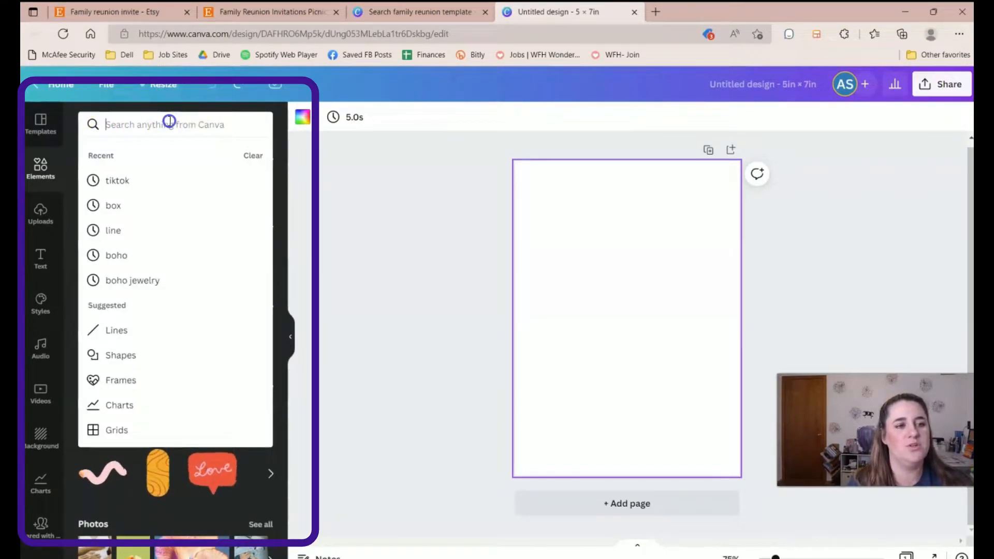
text(flower)
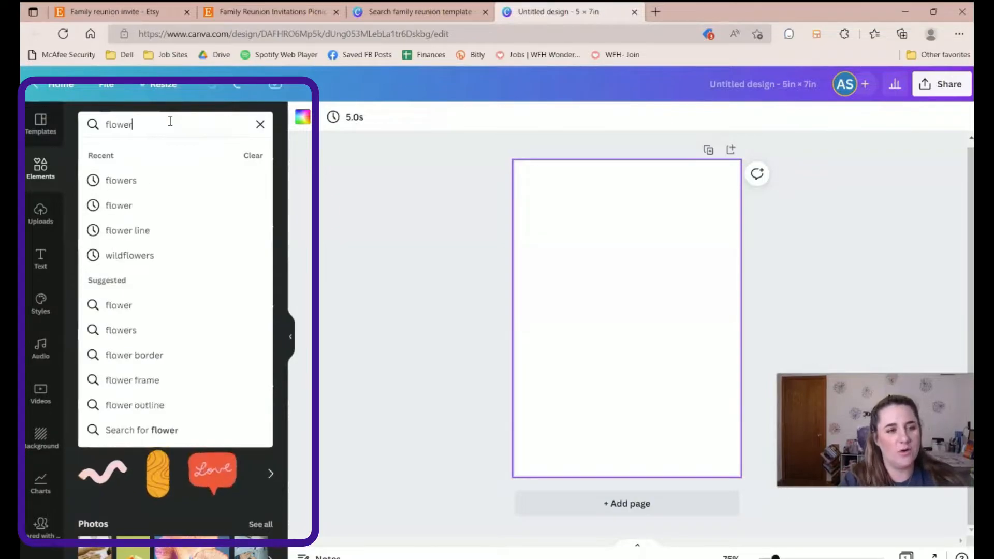
key(Return)
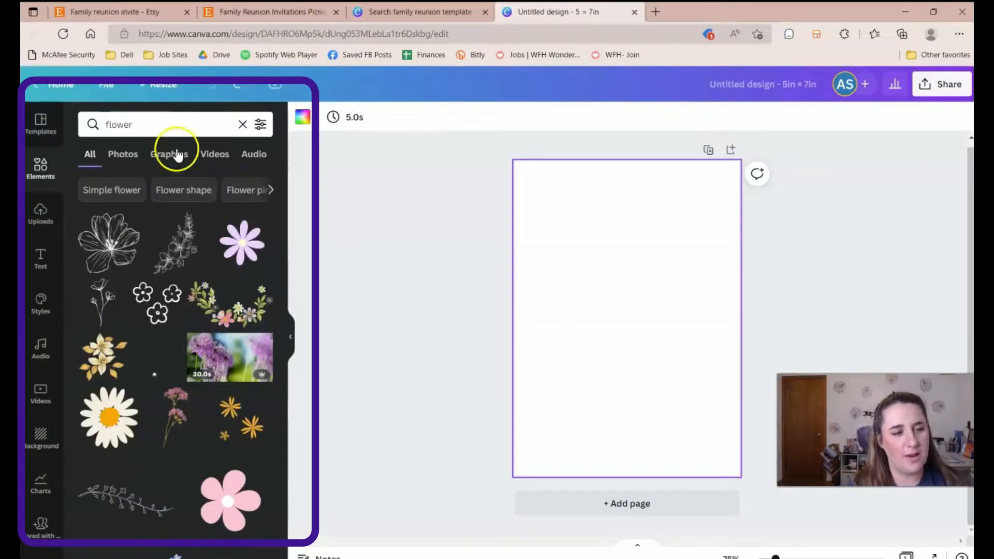
click(40, 213)
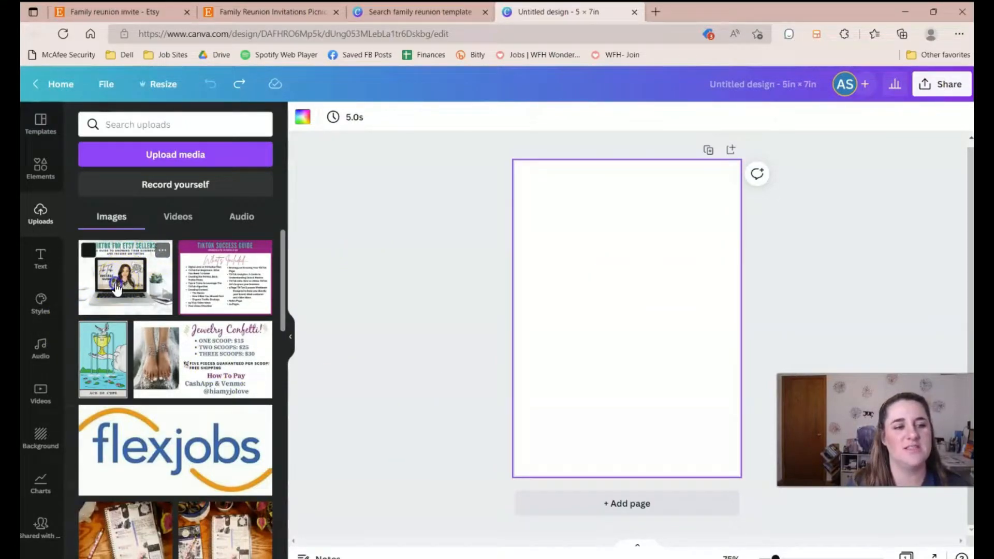
drag(116, 288, 611, 289)
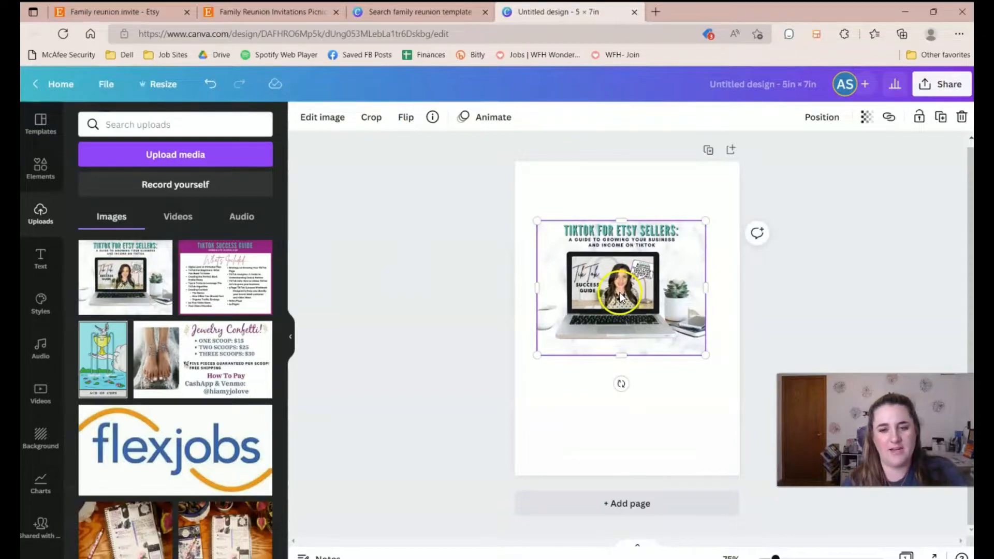
Delete the placed image and add the FREE DELIVERY text combination to the page.
key(Delete)
click(40, 256)
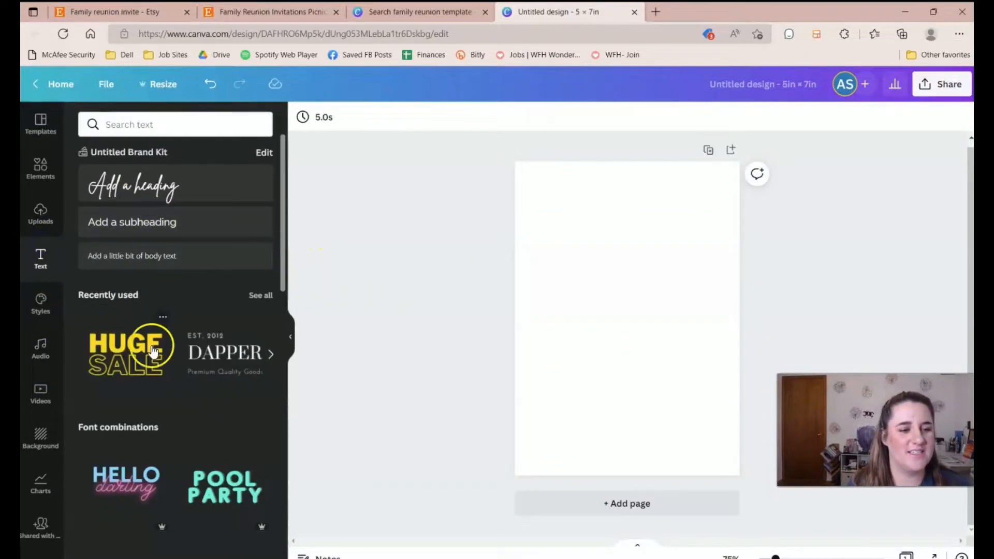
scroll(241, 379, down, 10)
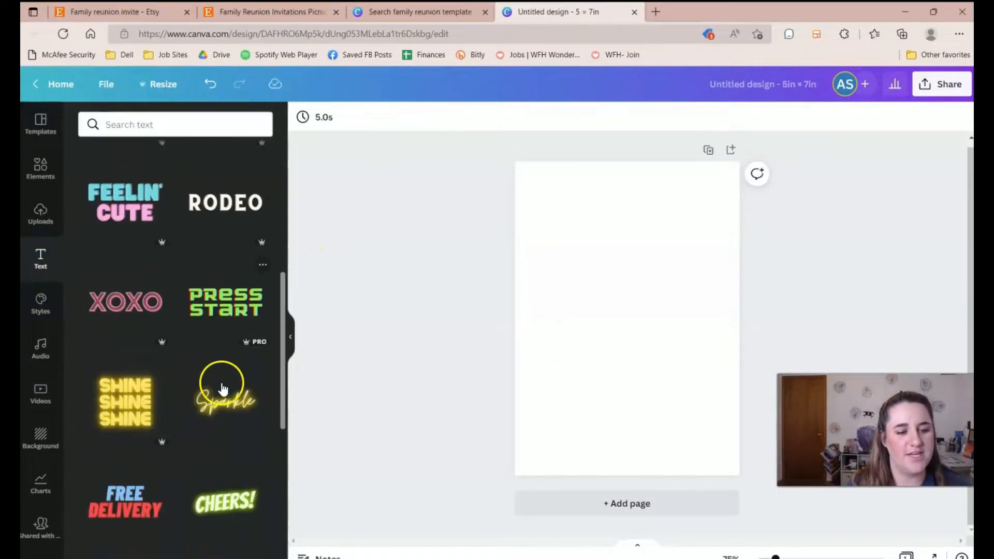
scroll(180, 388, down, 2)
click(148, 240)
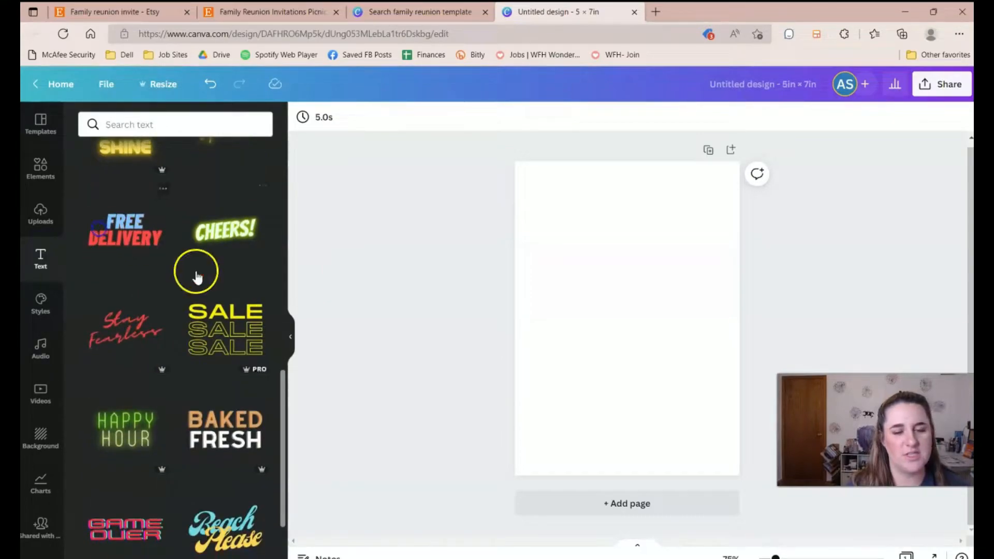
Retype the combination as FAM REUNION, deselect it, and add a new paragraph text box.
double_click(638, 302)
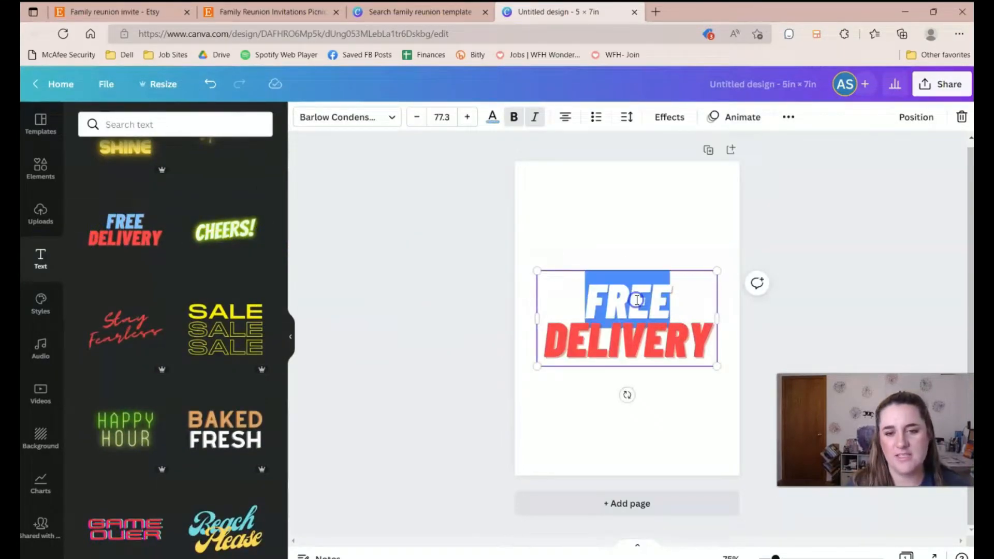
text(FAM)
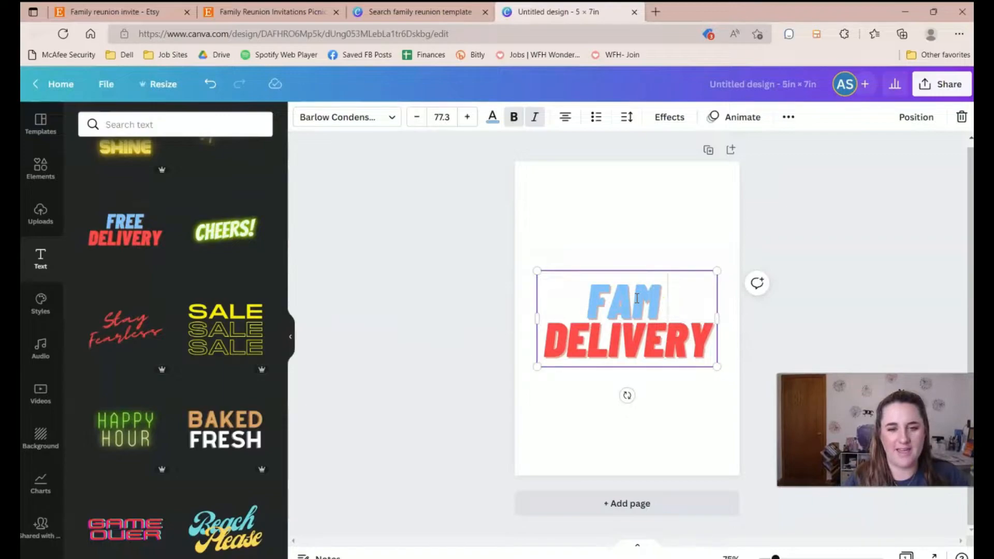
double_click(671, 336)
text(REUNION)
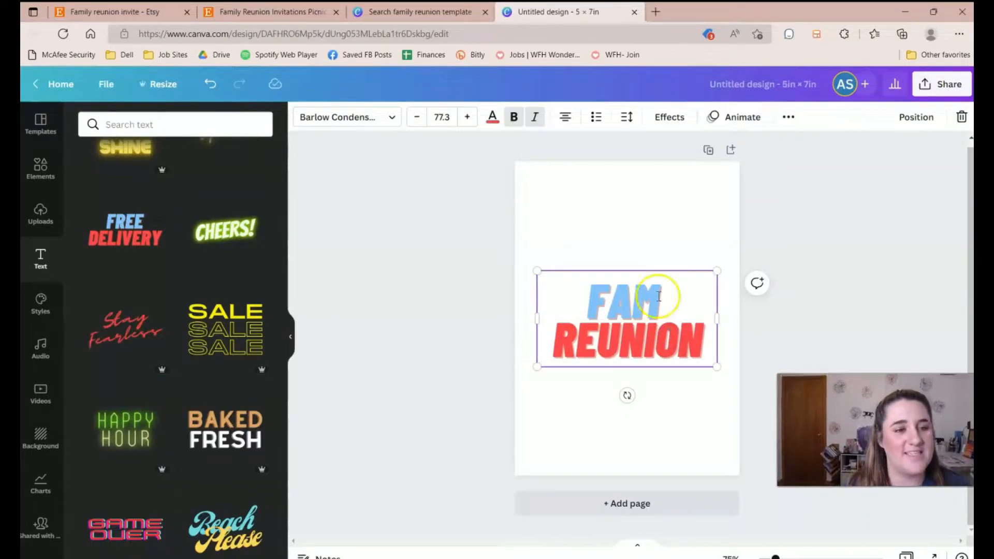
scroll(255, 381, up, 10)
click(630, 231)
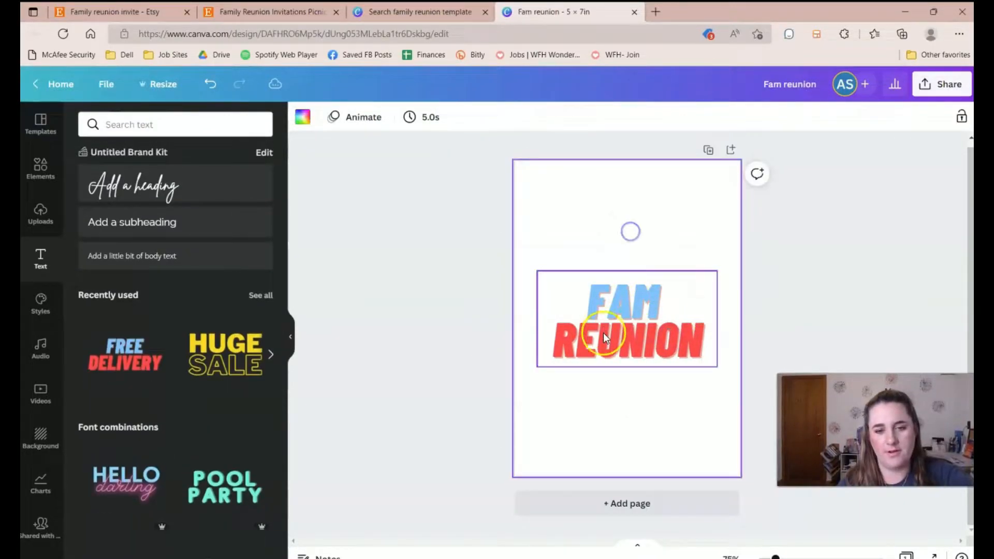
click(575, 330)
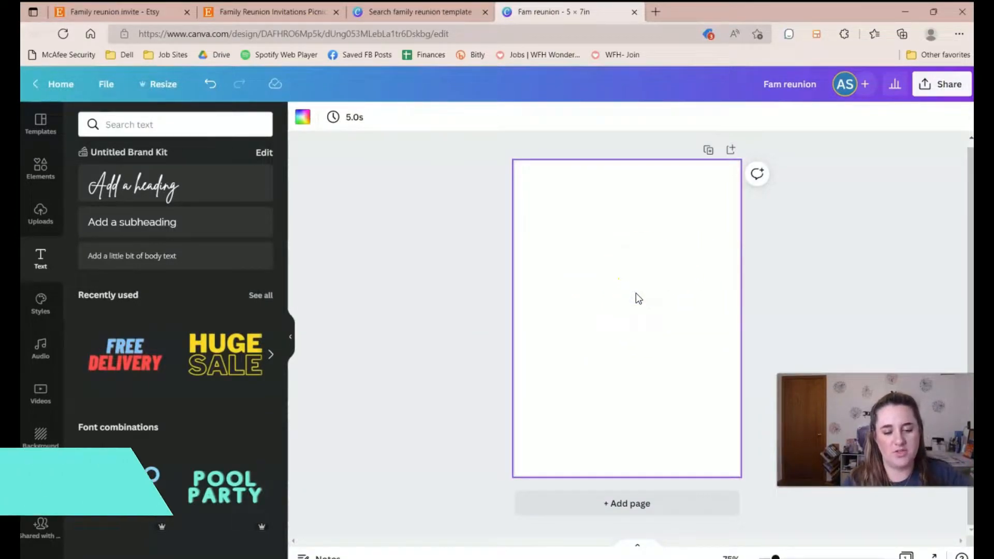
key(t)
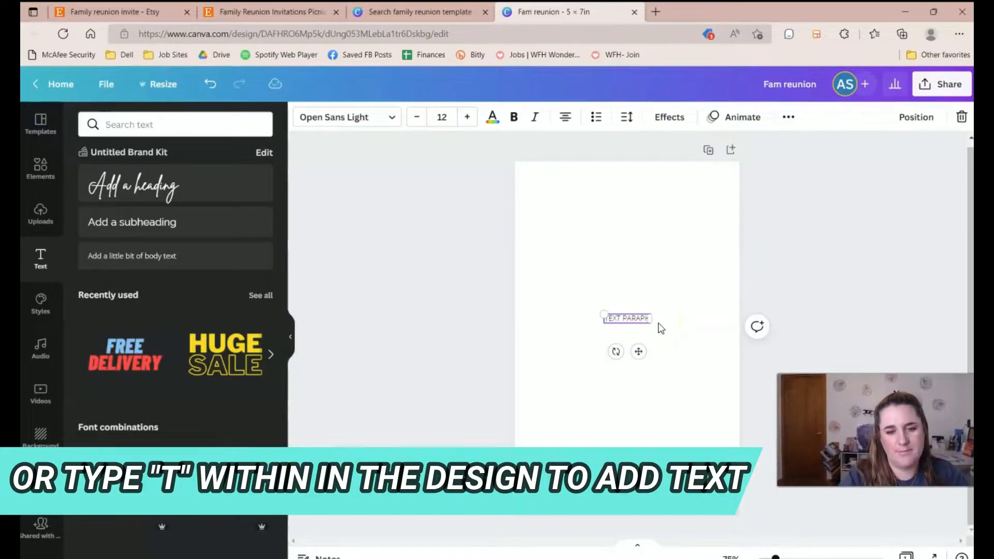
Clear the text box and add a sample heading, subheading and body text reading 'asdf'.
key(BackSpace)
key(BackSpace)
key(BackSpace)
key(BackSpace)
key(BackSpace)
key(BackSpace)
key(BackSpace)
key(BackSpace)
key(BackSpace)
key(BackSpace)
key(BackSpace)
key(BackSpace)
key(BackSpace)
key(BackSpace)
key(BackSpace)
key(BackSpace)
key(BackSpace)
key(BackSpace)
key(BackSpace)
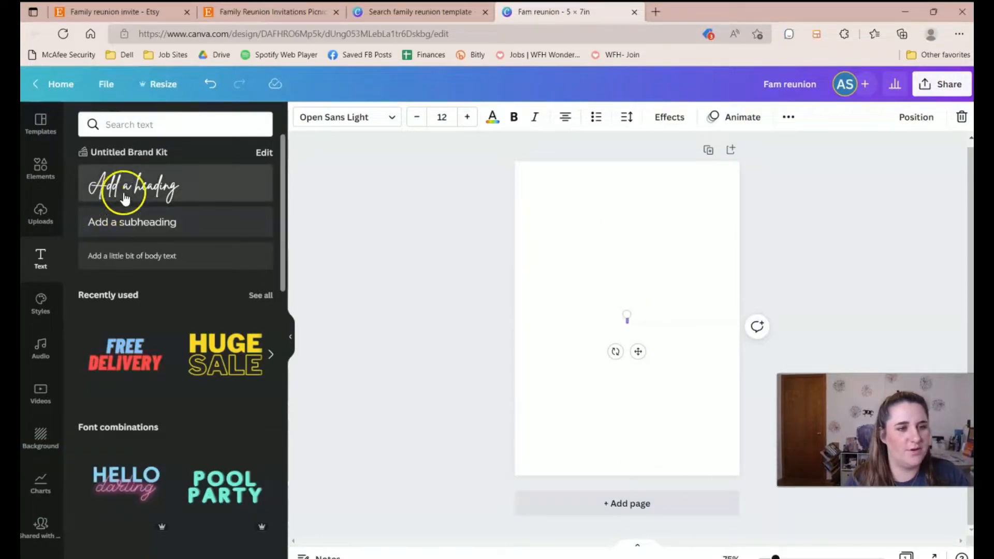
click(118, 202)
click(195, 223)
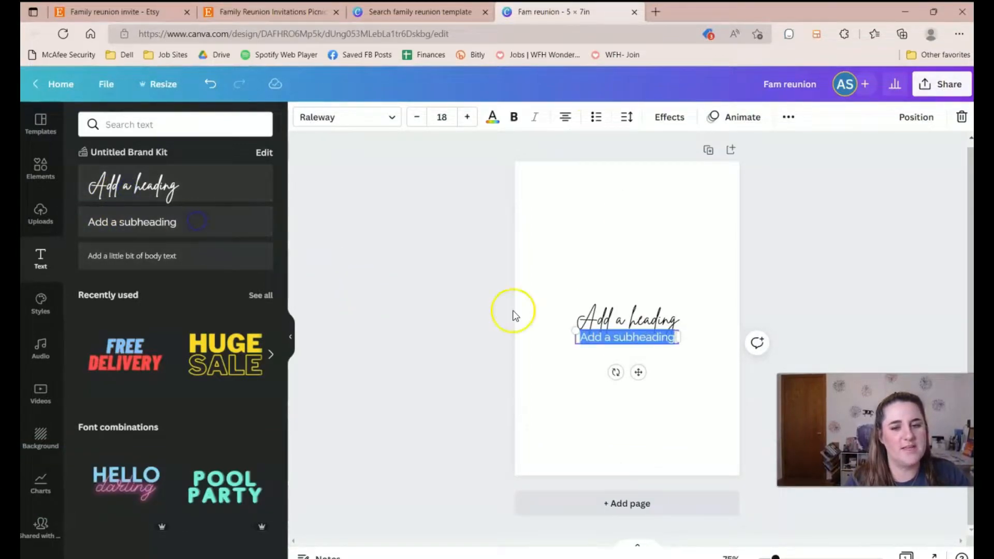
click(123, 259)
text(asdf)
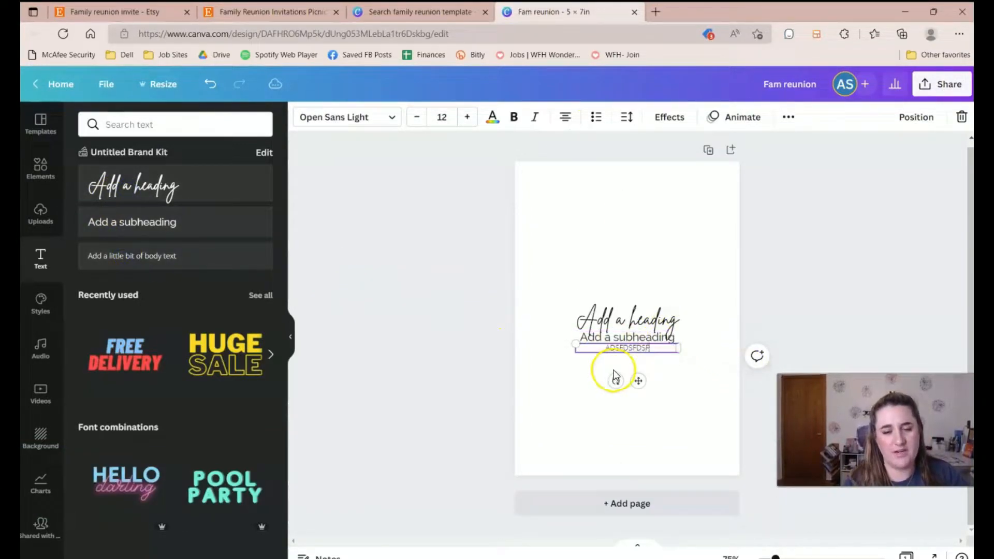
Select and delete all three sample texts, then open the brand Styles panel.
drag(599, 286, 625, 483)
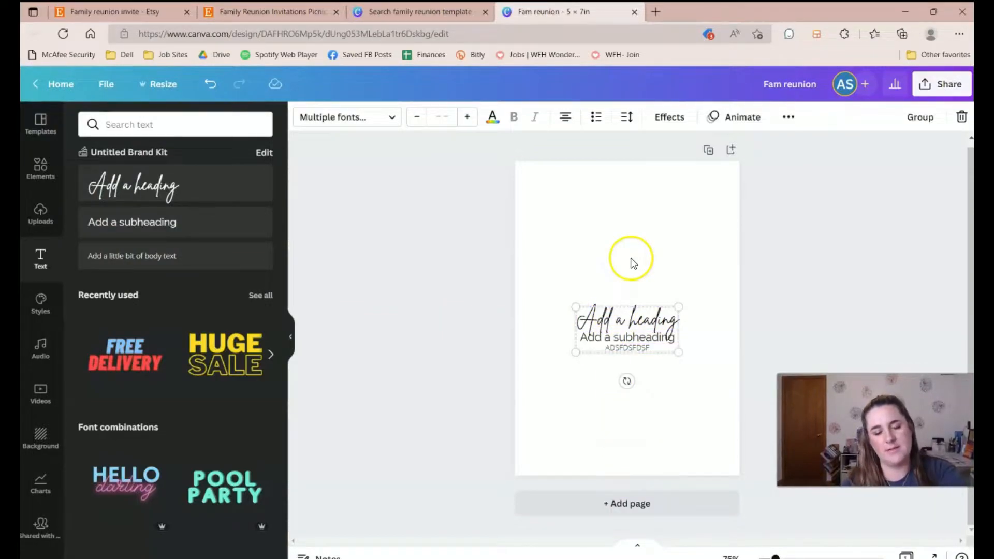
key(Delete)
click(38, 304)
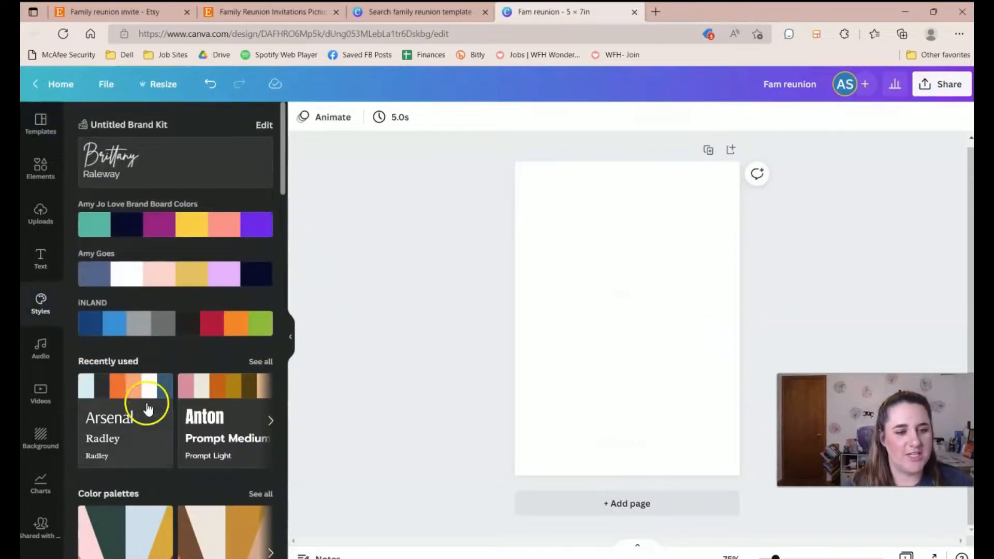
Look through the Audio, Videos and Background panels in the side bar.
scroll(186, 422, down, 3)
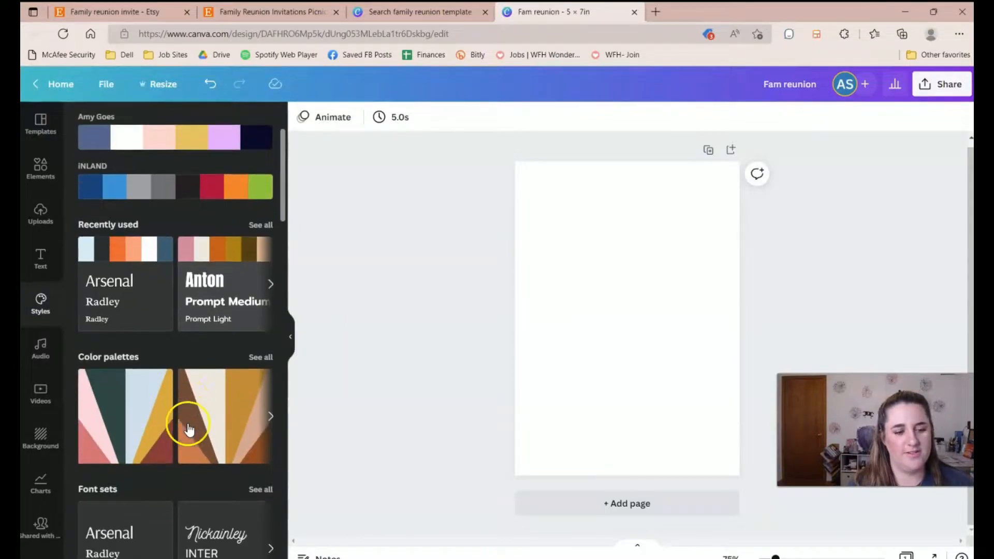
scroll(193, 481, down, 1)
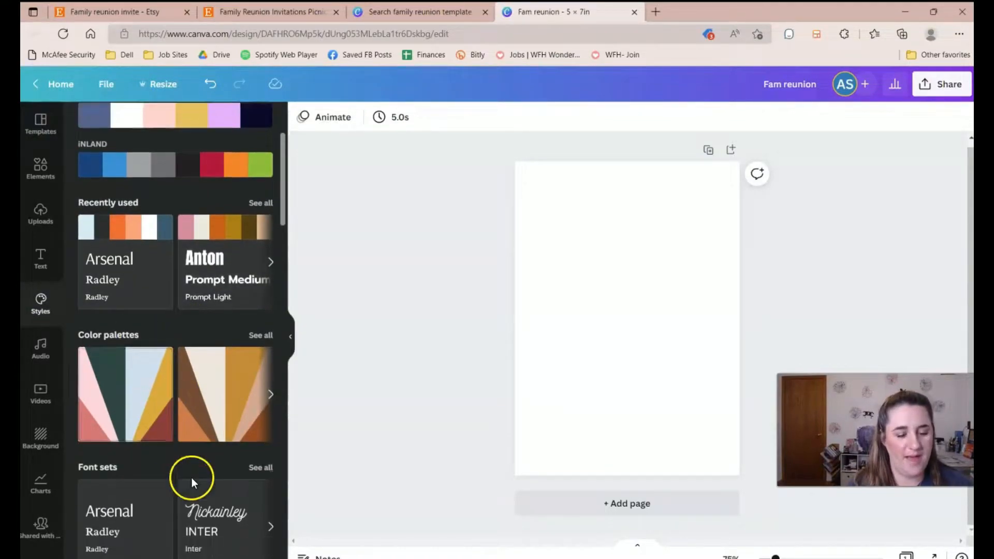
scroll(192, 479, down, 4)
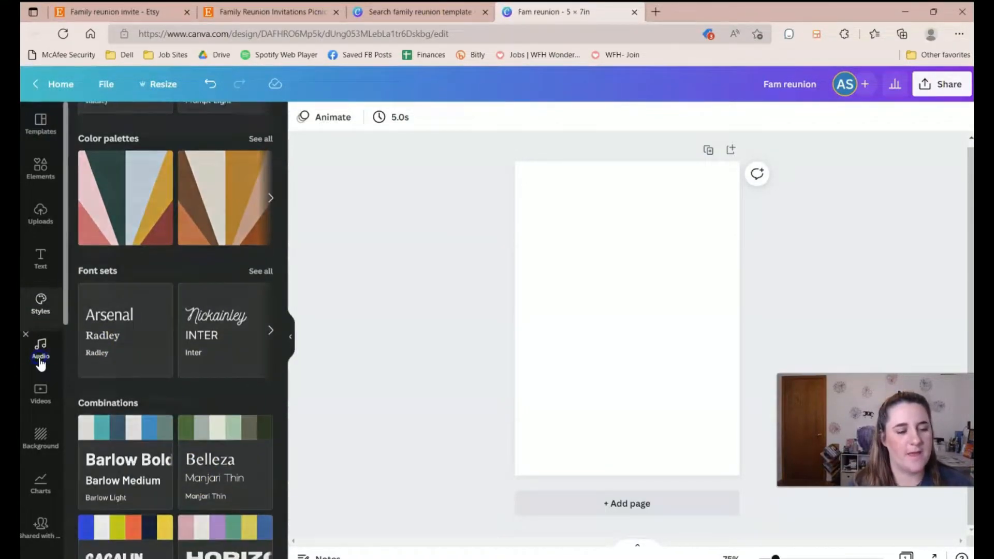
click(41, 363)
click(37, 396)
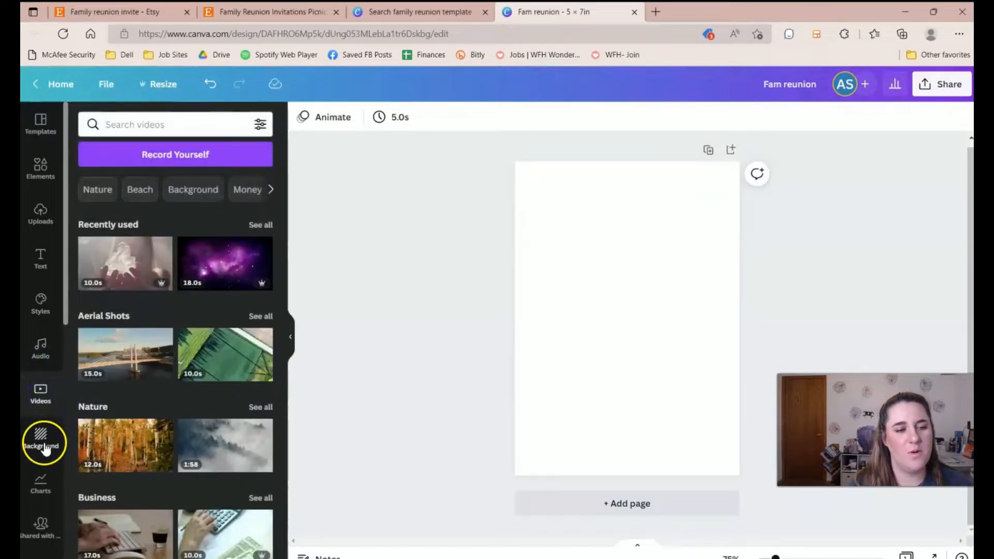
click(41, 439)
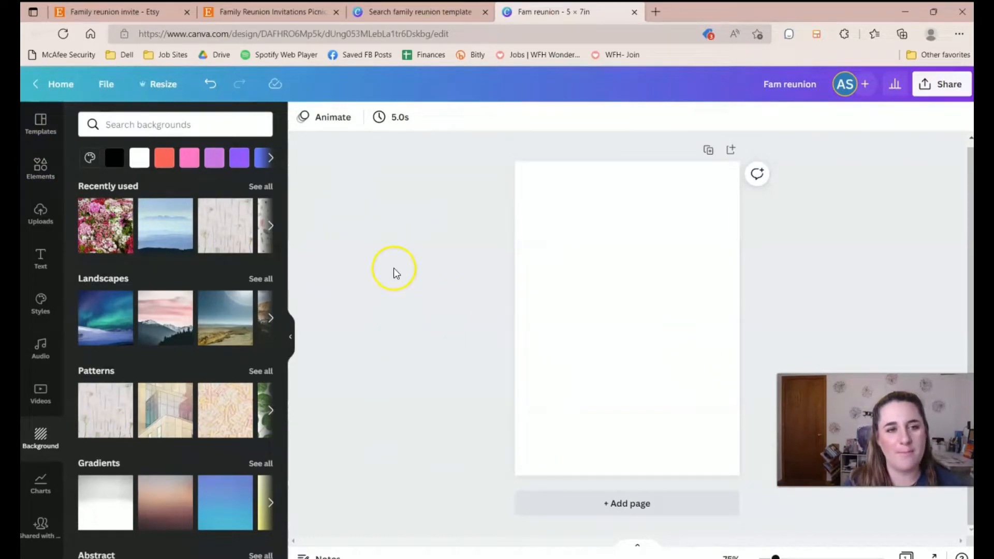
Reopen Elements and show the 'flower' search results.
click(40, 168)
click(156, 124)
click(438, 228)
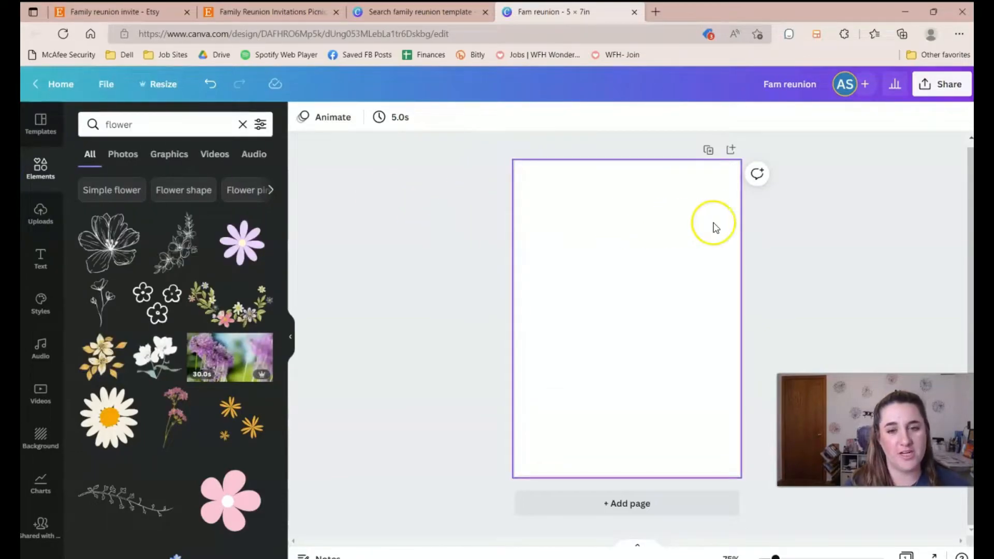
Change the flower search to 'SUMMER flowers' and show only Graphics results.
click(148, 128)
key(Home)
text(SUMMER)
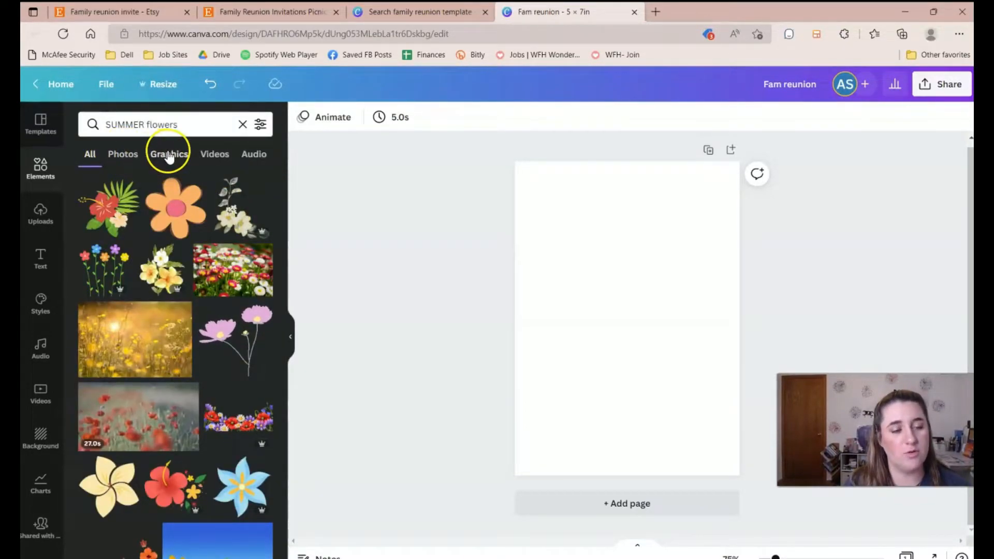
click(169, 154)
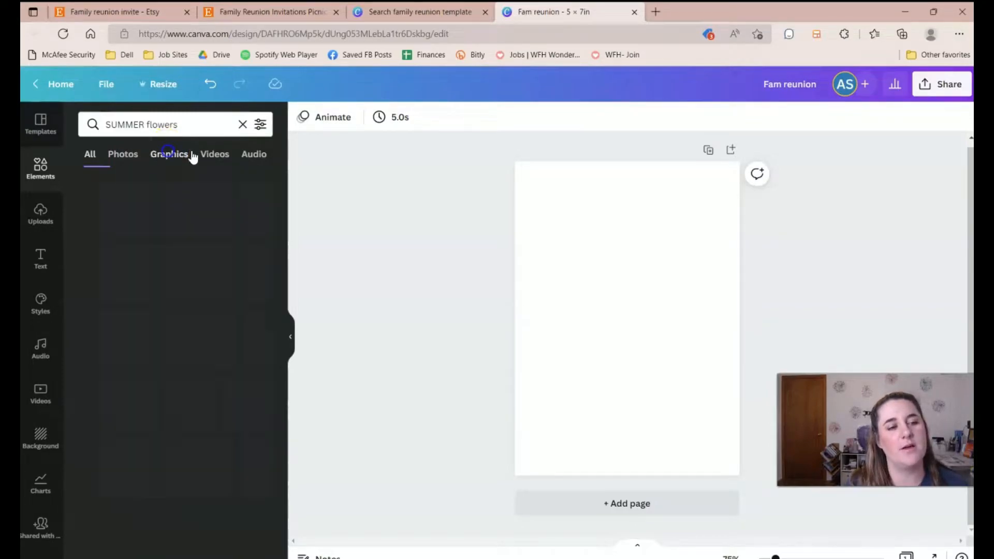
Try a poppy border: enlarge it, flip it vertically, move it up, then delete it.
drag(242, 277, 600, 246)
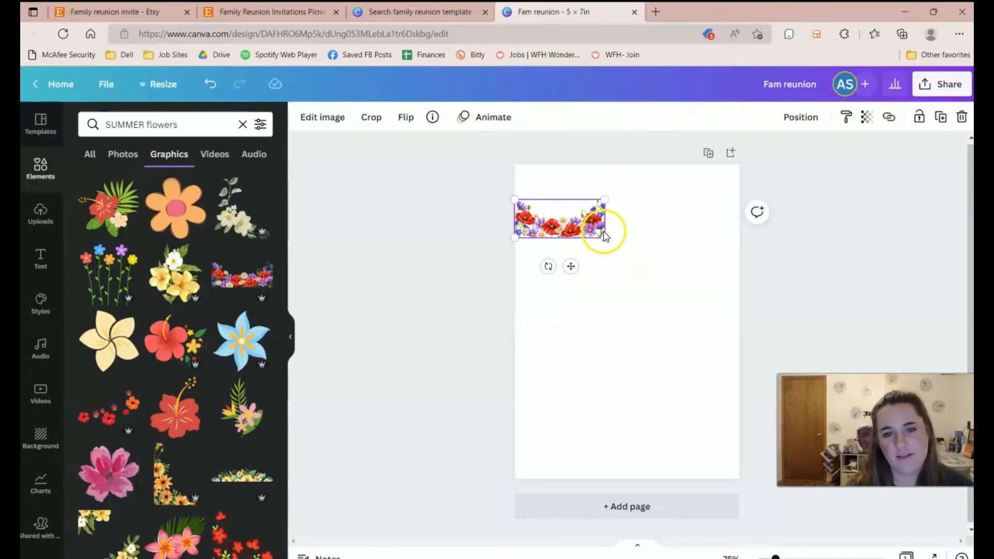
click(606, 244)
click(605, 238)
drag(610, 240, 752, 357)
drag(691, 260, 674, 293)
click(403, 119)
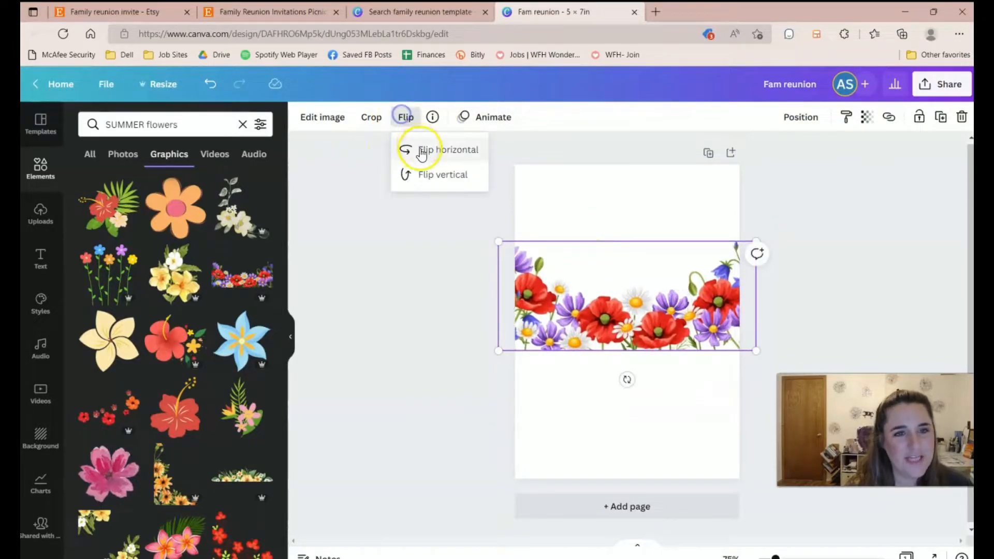
click(421, 176)
drag(575, 275, 575, 198)
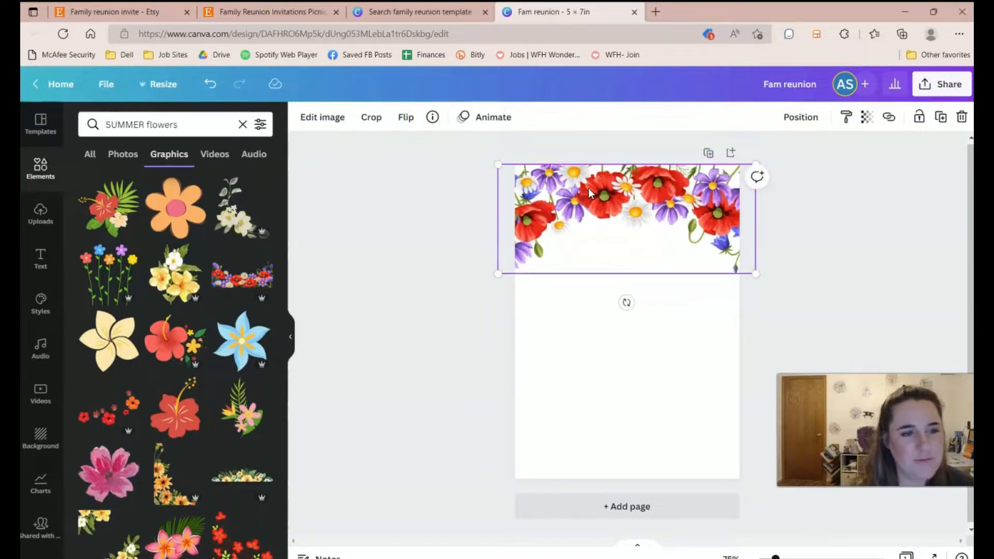
key(Delete)
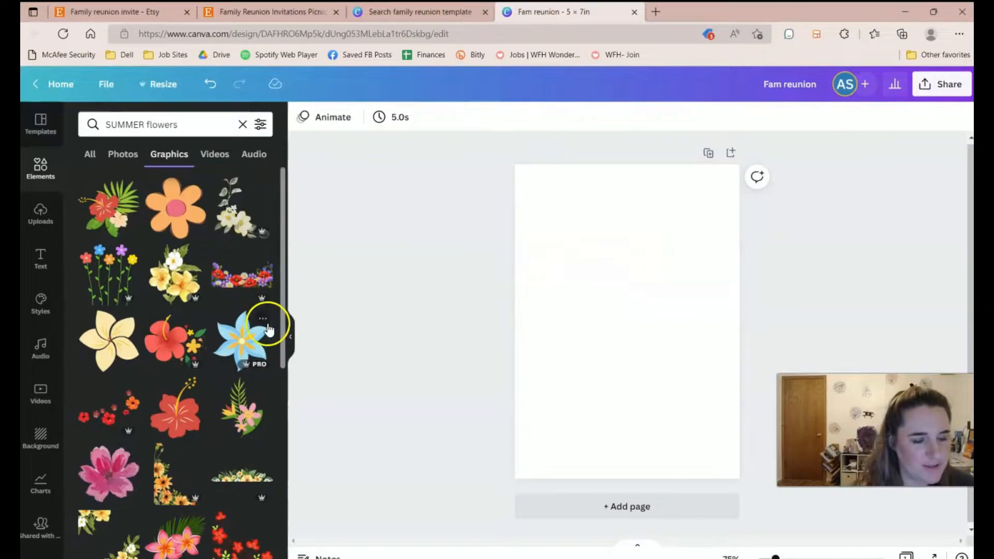
scroll(224, 466, down, 1)
Search Elements for 'daisies', try a pink daisy bouquet, then delete it.
click(229, 409)
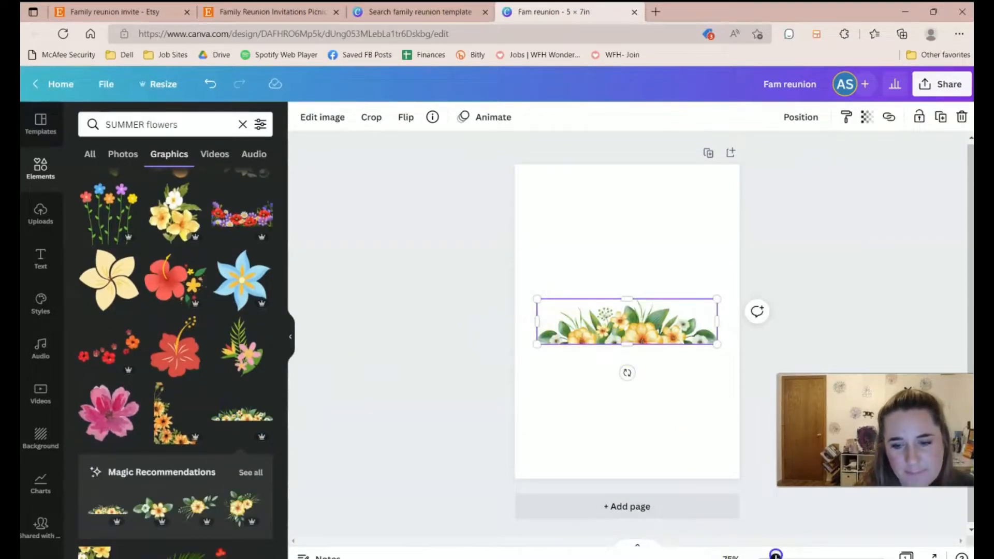
text(dai)
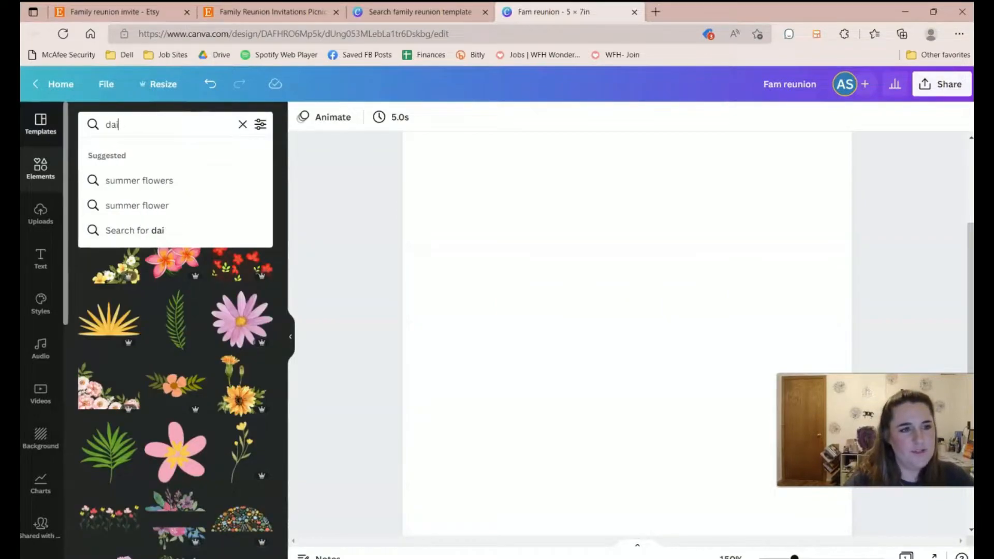
text(sies)
key(Return)
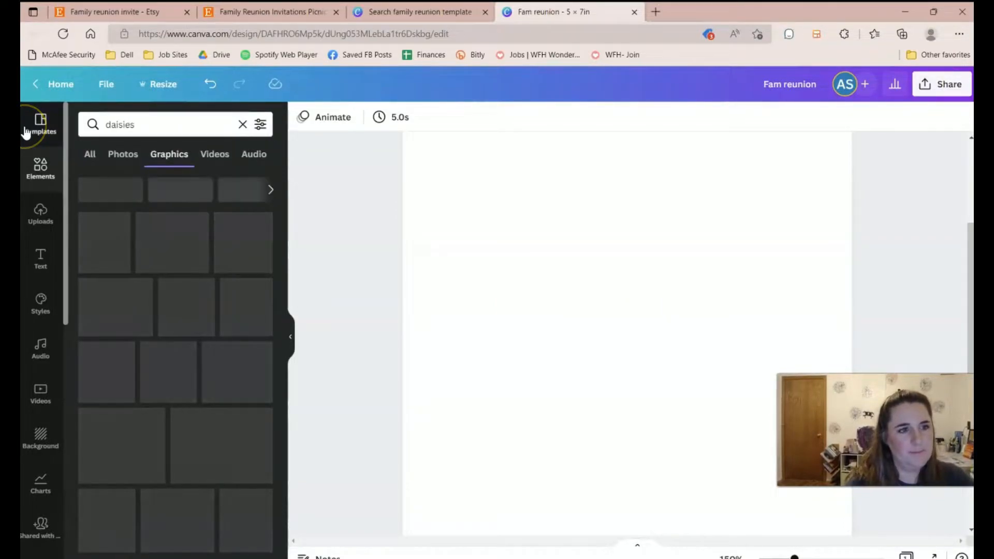
scroll(239, 233, up, 1)
click(177, 231)
key(Delete)
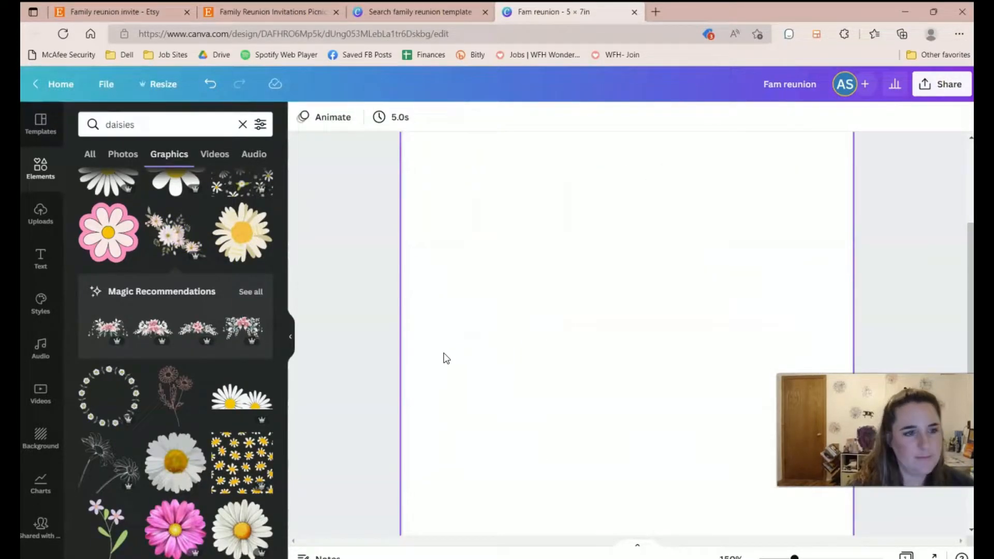
click(341, 407)
click(683, 456)
scroll(249, 284, up, 1)
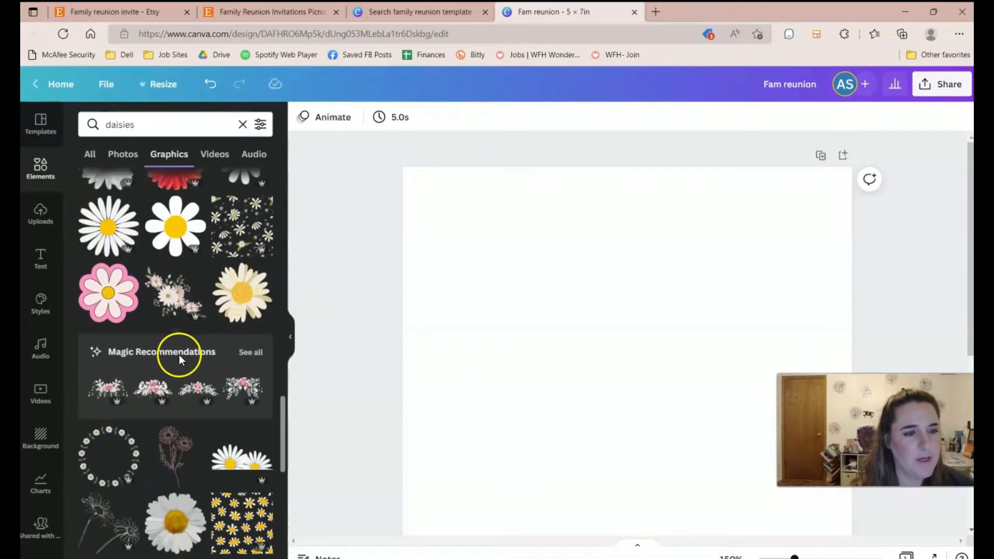
scroll(164, 402, down, 1)
Add the pink daisy garland, enlarge it, rotate it horizontal and place it along the page top.
click(164, 405)
drag(771, 274, 864, 295)
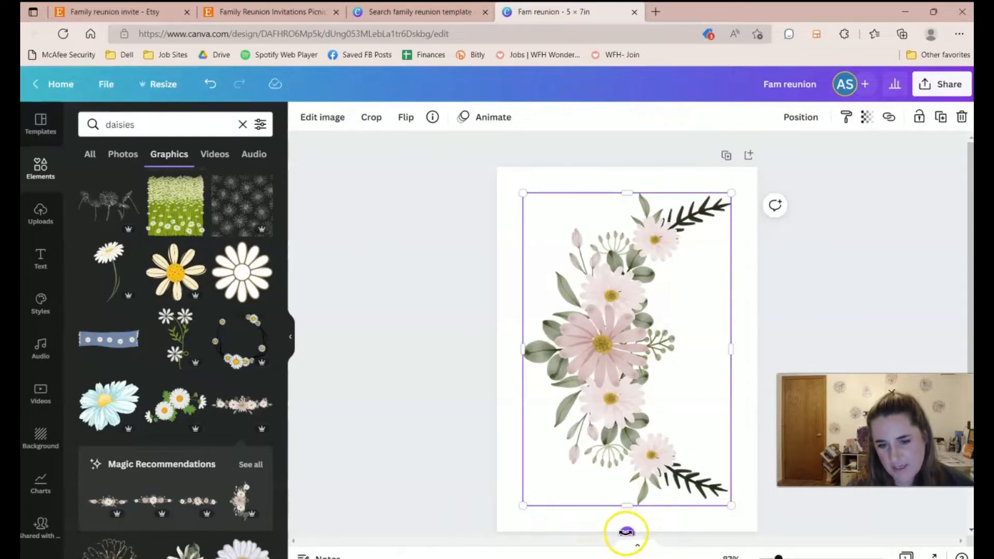
drag(627, 531, 473, 347)
drag(669, 372, 666, 231)
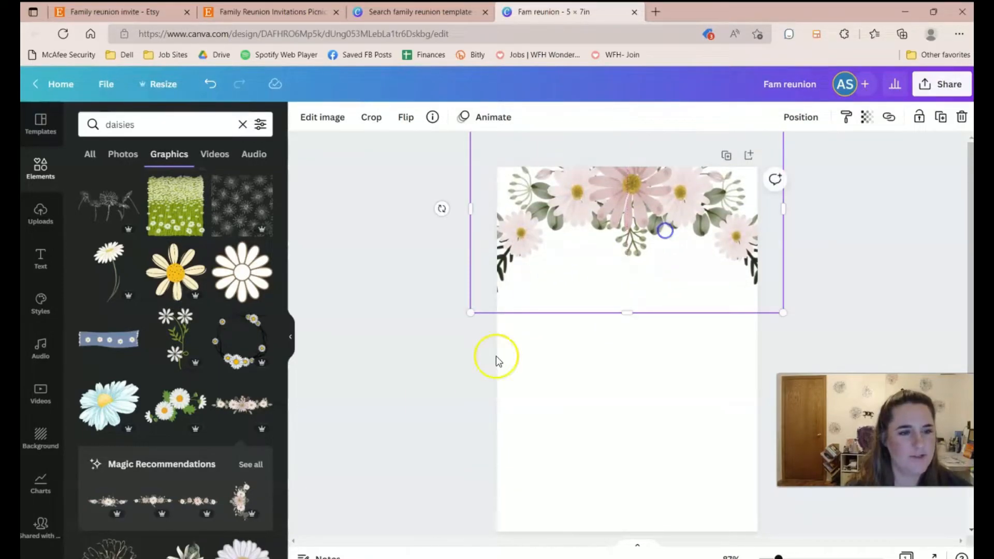
click(425, 484)
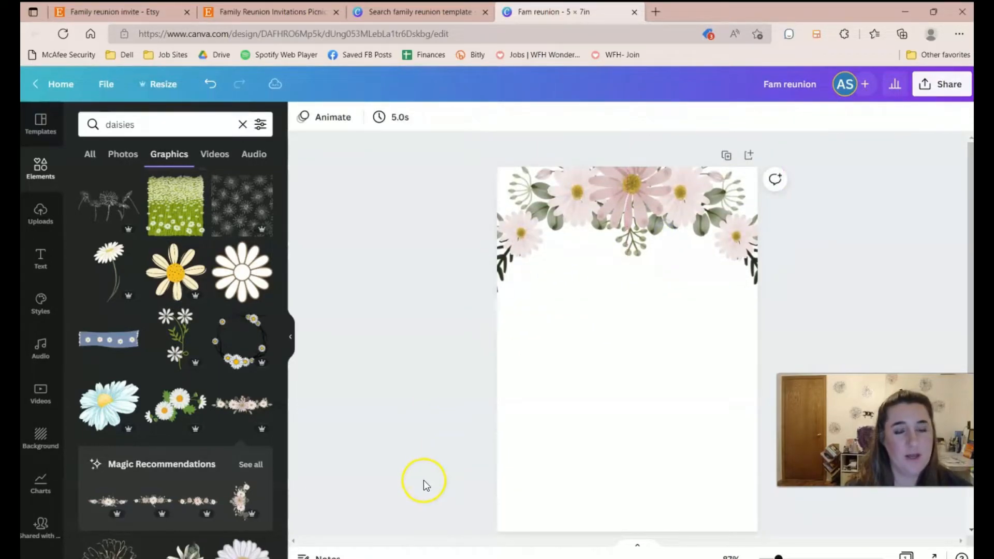
click(293, 10)
Search Elements for 'checkerboard design', try a red gingham graphic lower on the page, then delete it.
click(563, 11)
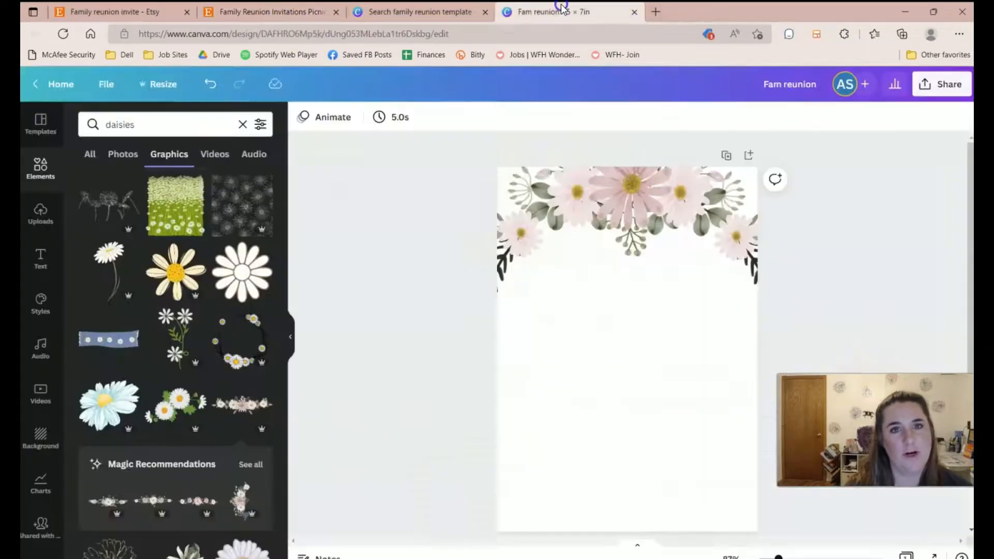
click(195, 126)
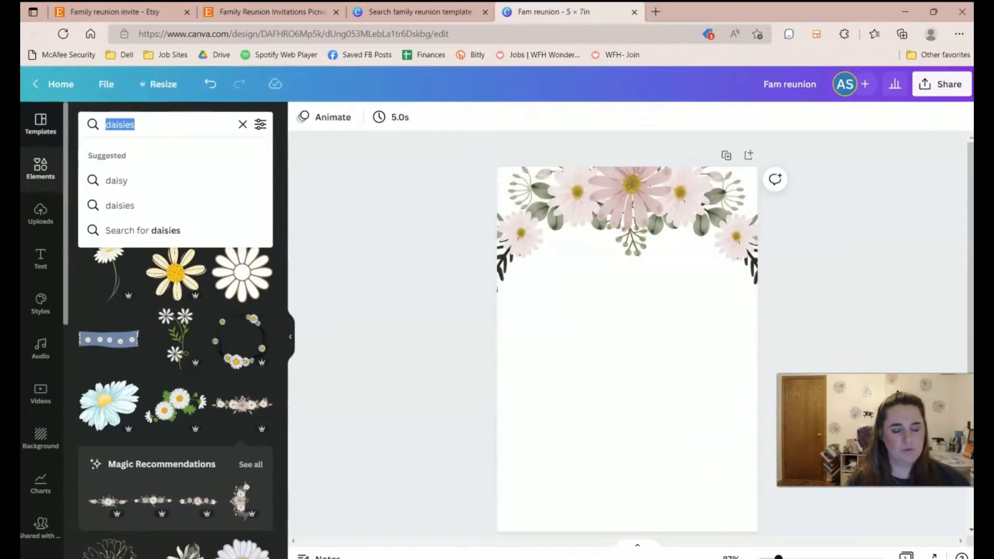
text(che)
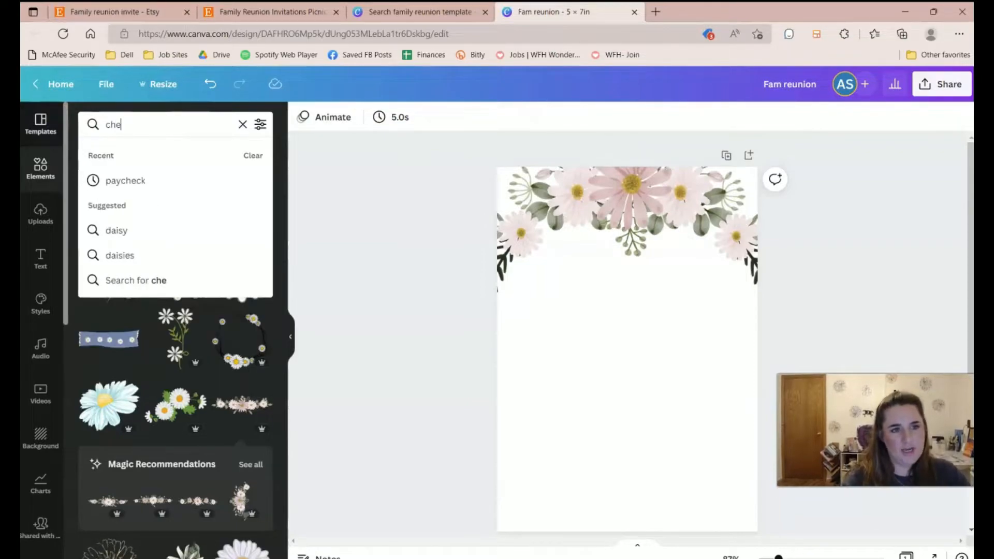
text(ckerboard design)
key(Return)
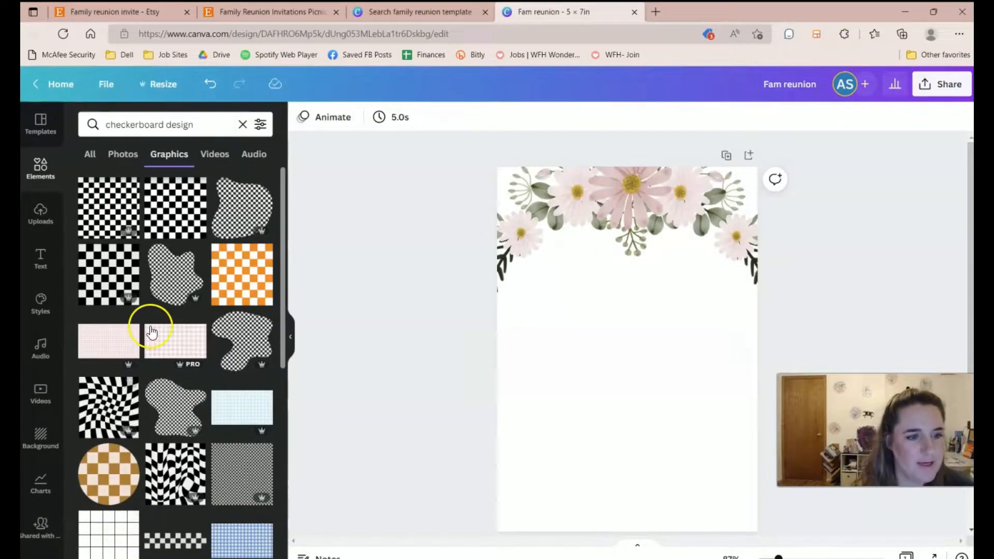
scroll(155, 337, down, 7)
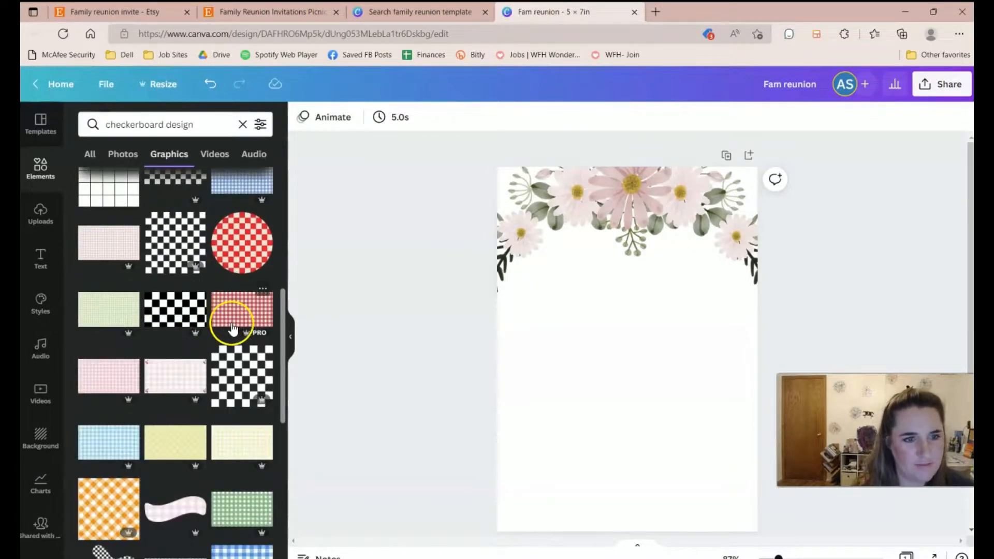
click(234, 322)
drag(673, 379, 651, 420)
key(Delete)
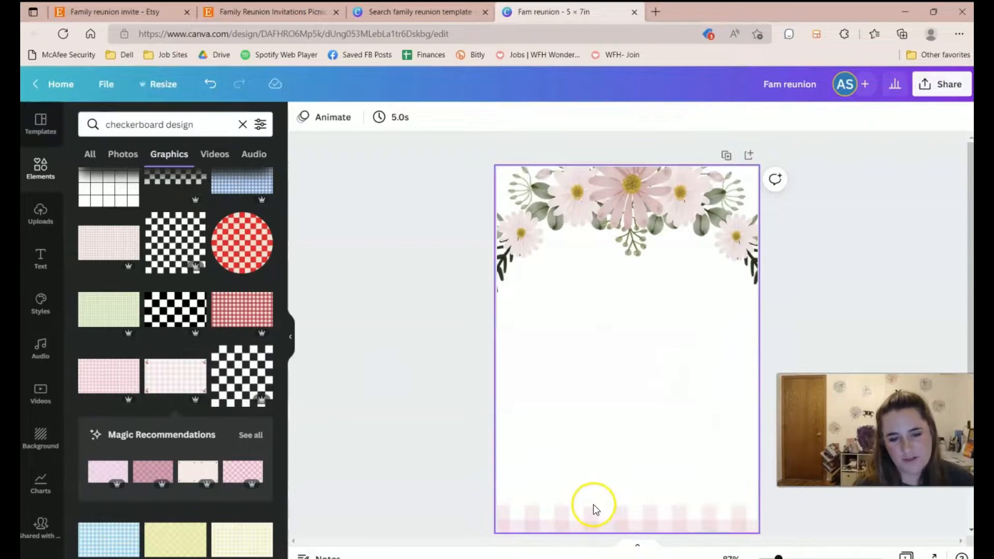
Check the Etsy sunflower listing for reference, then bring up Canva's Text panel.
click(298, 12)
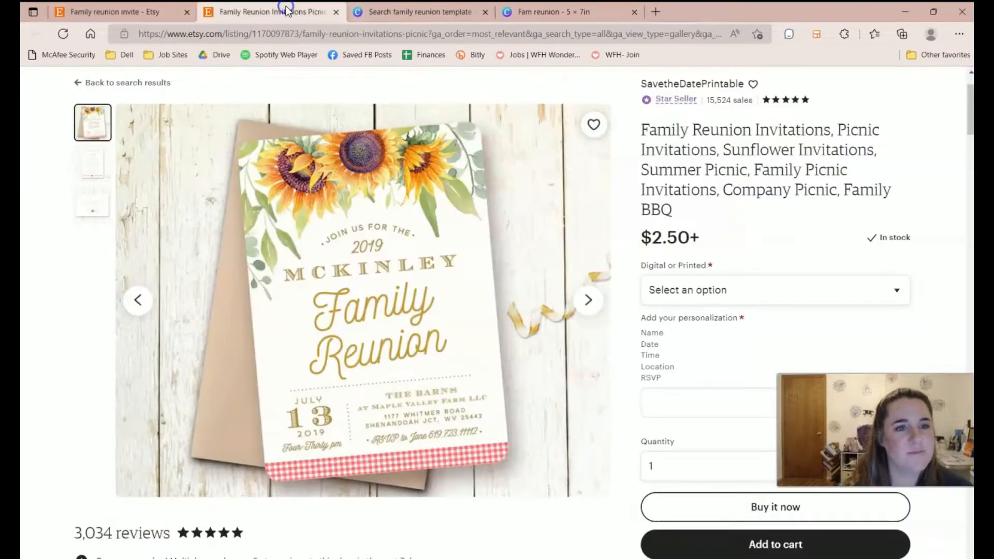
click(523, 16)
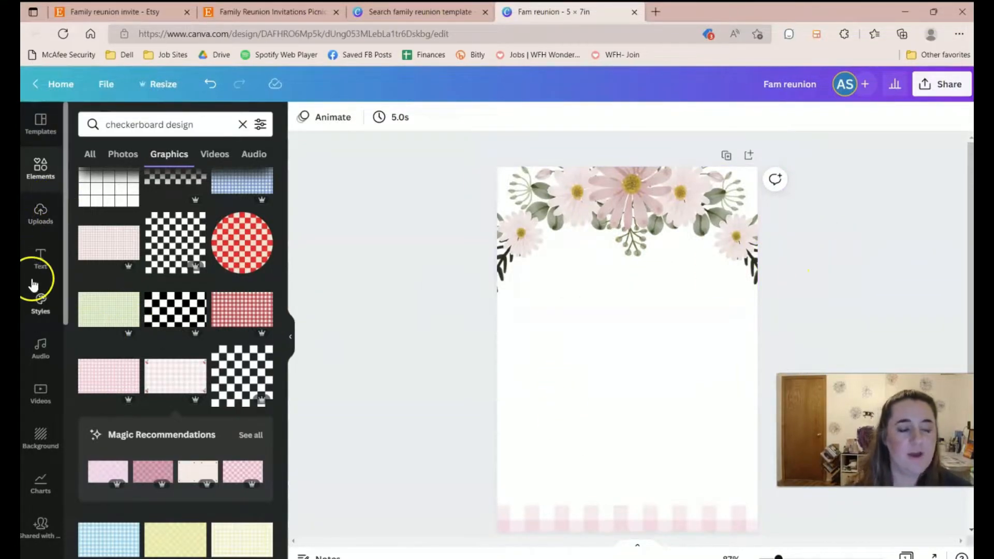
click(41, 264)
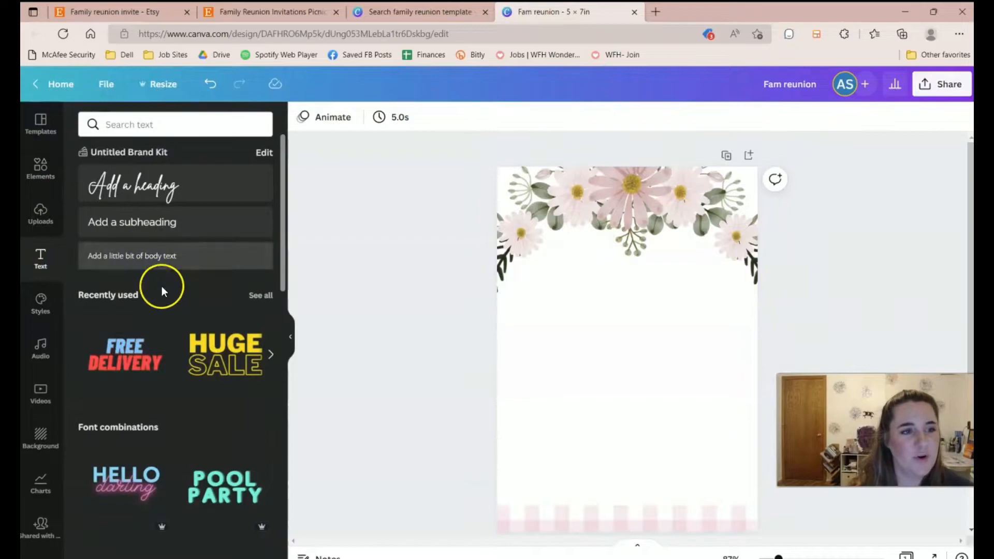
Scroll the Text panel's font combinations down to the 'White Christmas' style.
scroll(240, 361, down, 10)
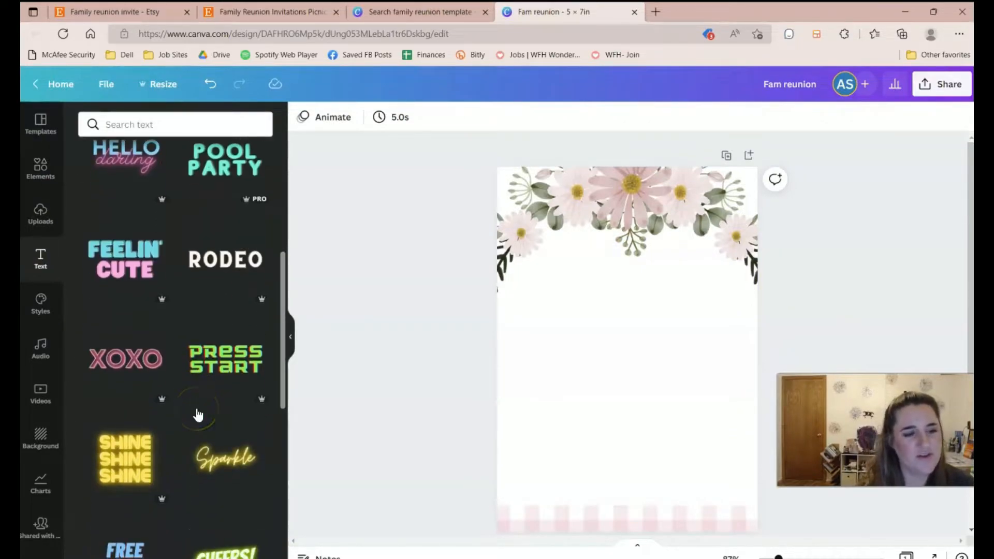
scroll(197, 414, down, 15)
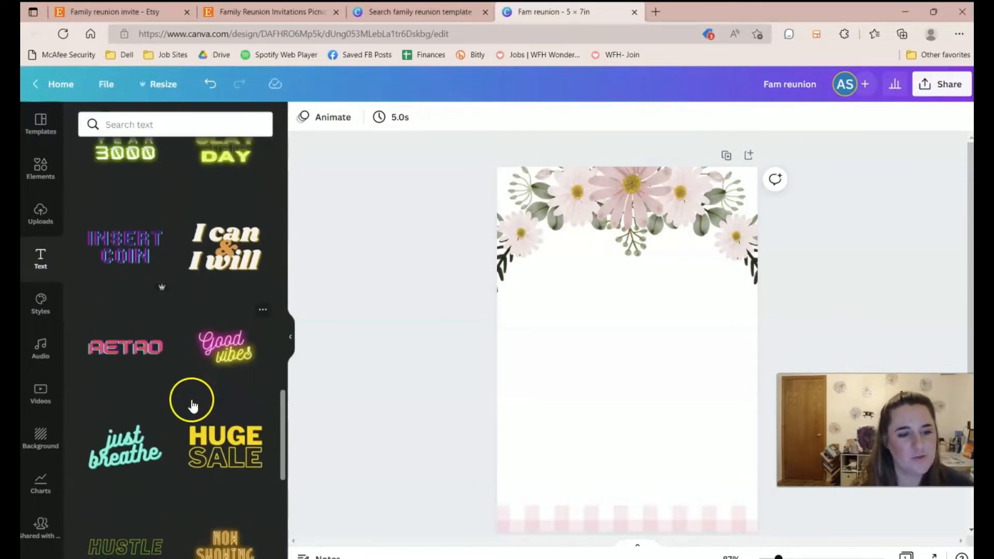
scroll(185, 389, down, 12)
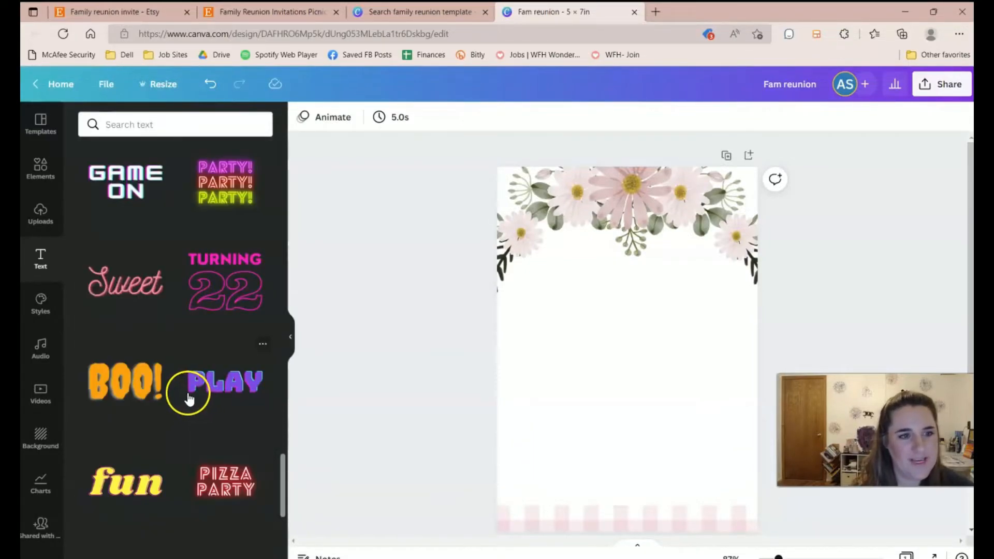
scroll(188, 394, down, 11)
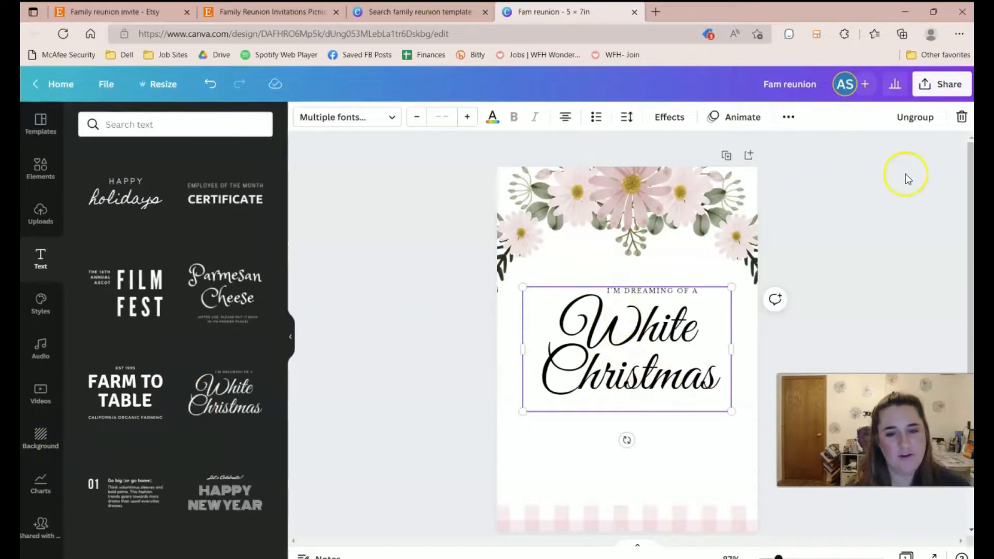
Retype the text lines as 'JOIN US FOR THE ANNUAL' and '2022'.
click(279, 18)
click(549, 11)
click(583, 311)
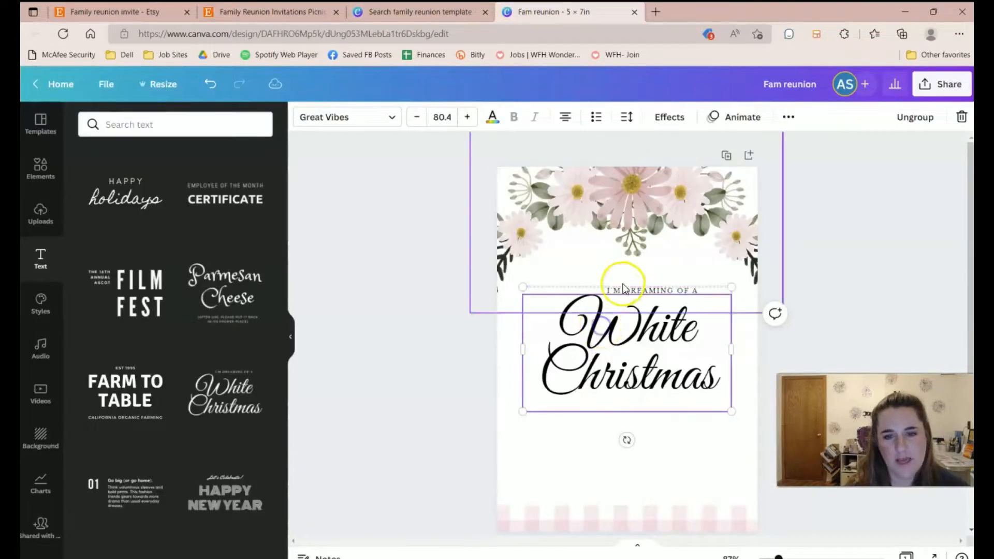
double_click(633, 288)
text(JOIN US FOR THE AN)
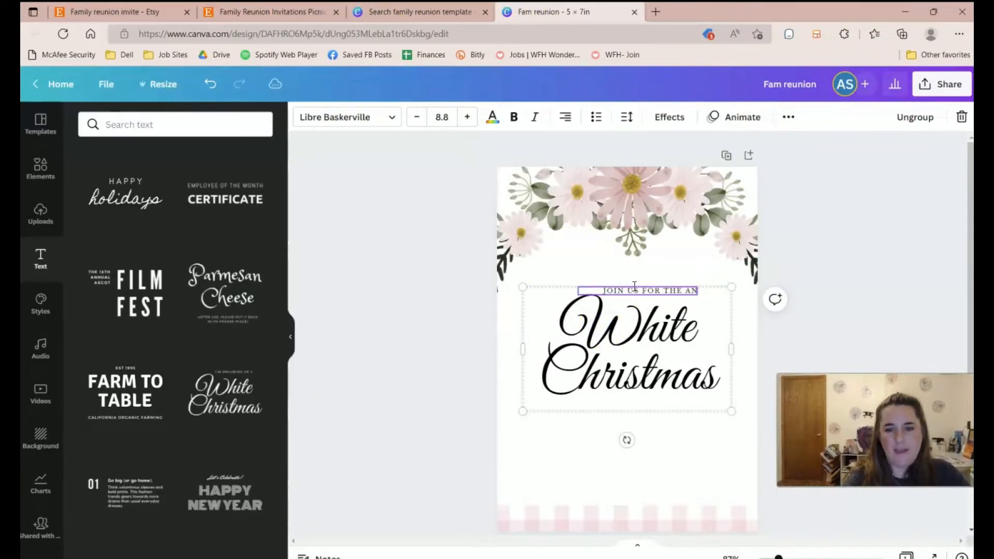
text(L)
double_click(614, 337)
text(2022)
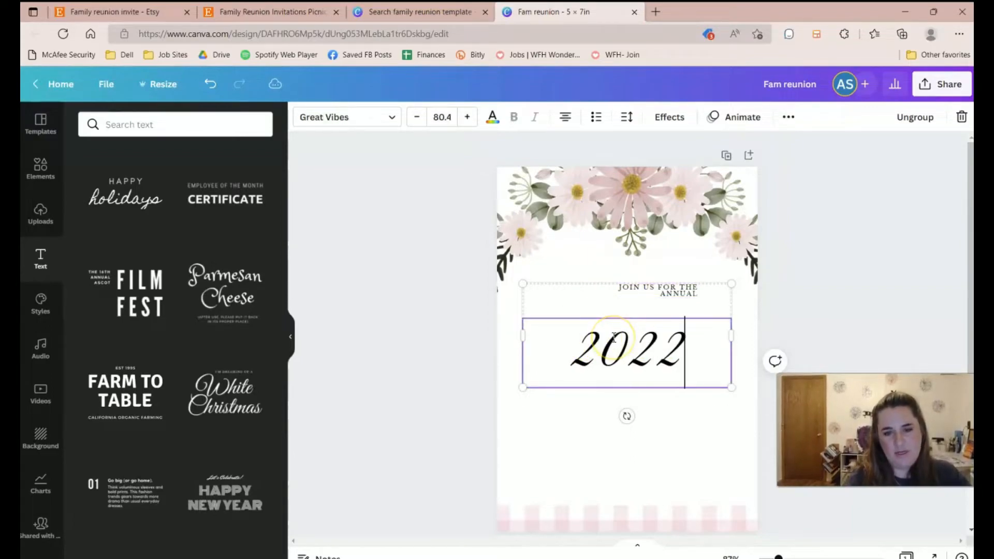
Center-align the top line, nudge the heading group into place and ungroup it.
click(816, 324)
click(643, 294)
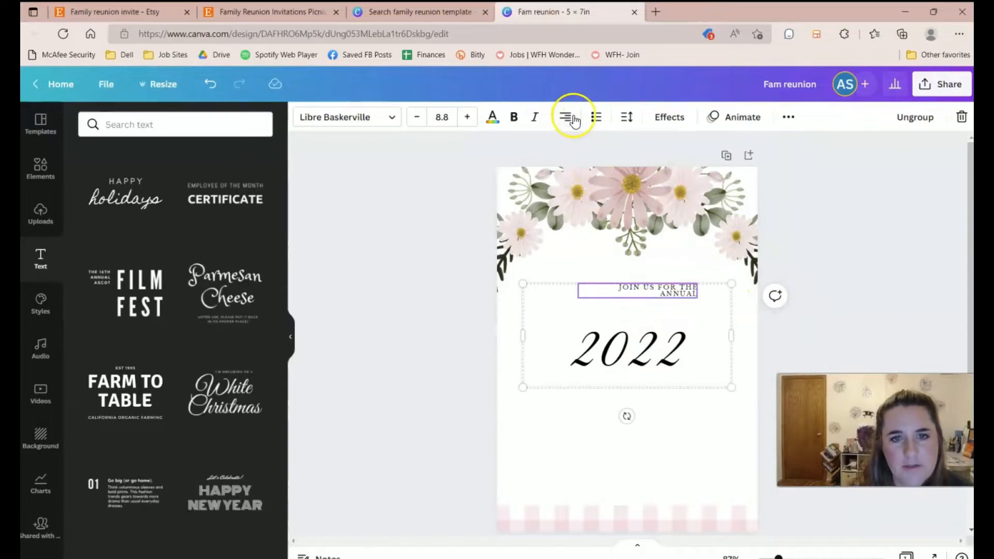
click(568, 118)
click(564, 122)
drag(591, 349, 626, 321)
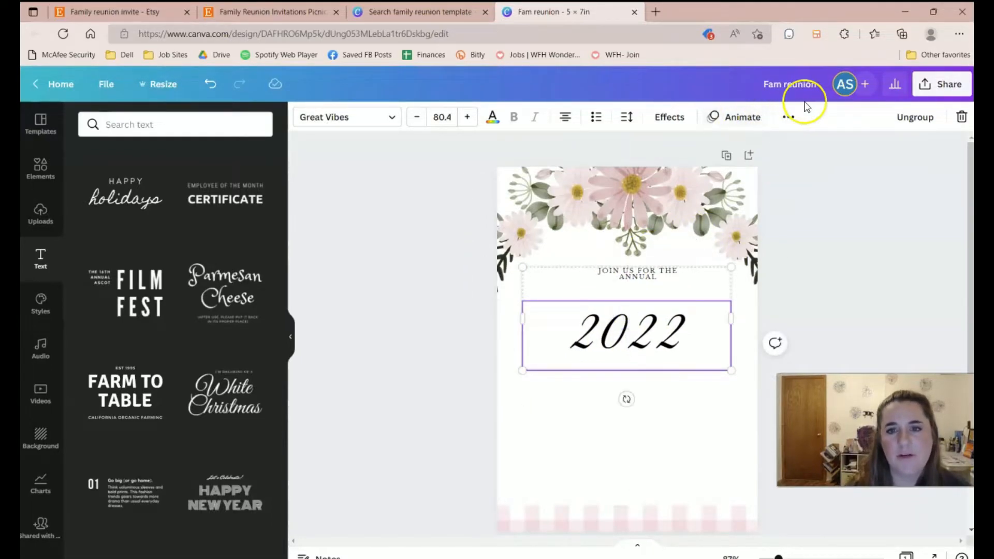
click(787, 121)
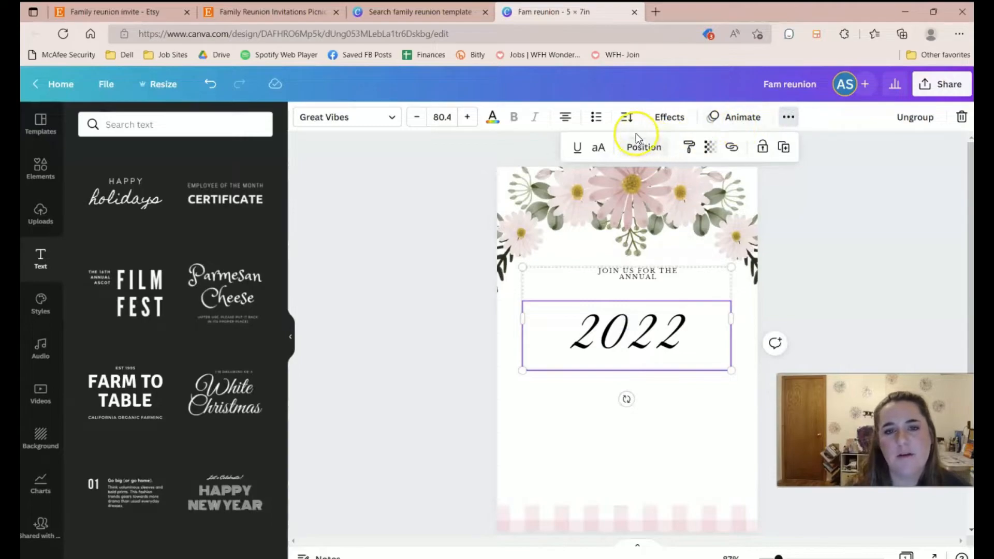
click(910, 121)
Enlarge and centre the top line, move 2022 up beneath it and shrink its font.
click(651, 284)
click(629, 272)
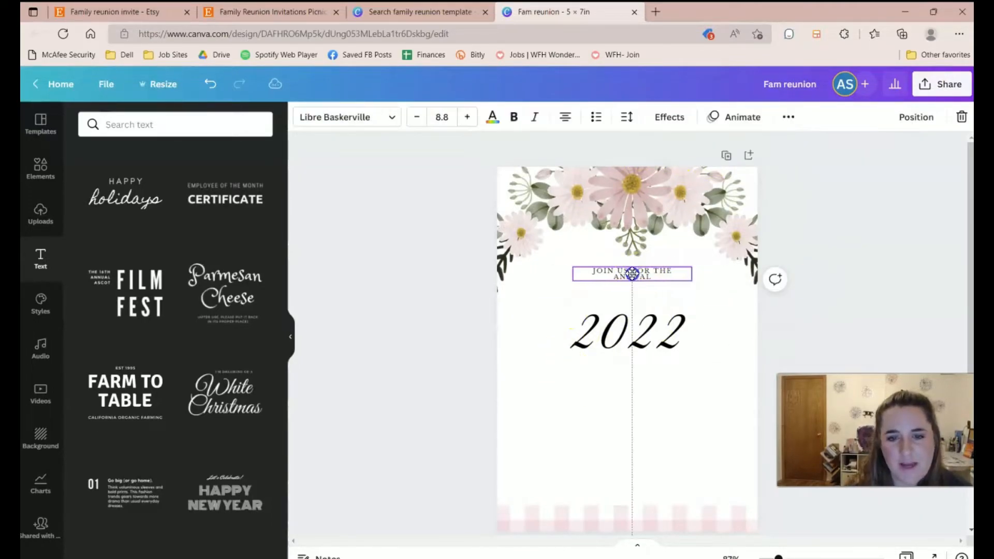
drag(678, 273, 680, 275)
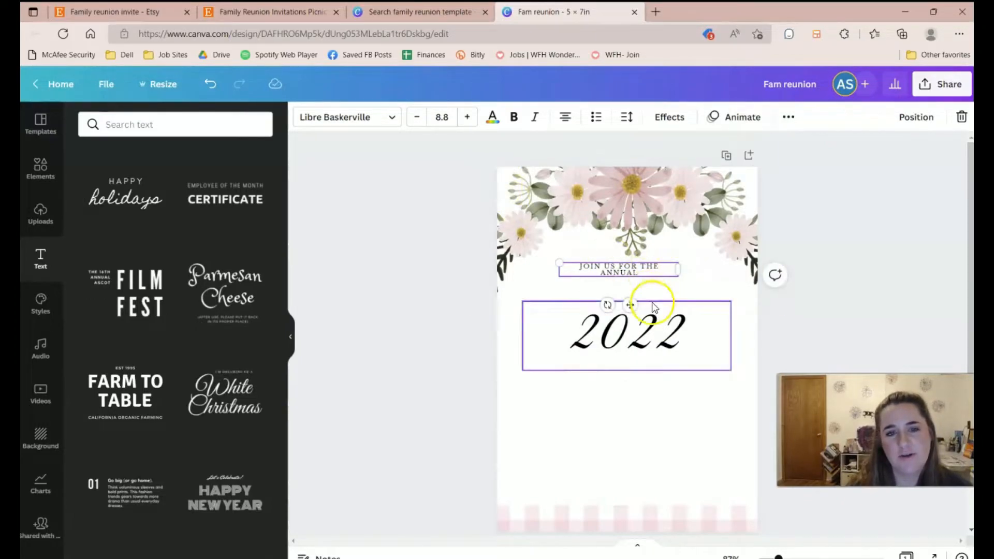
drag(680, 276, 638, 273)
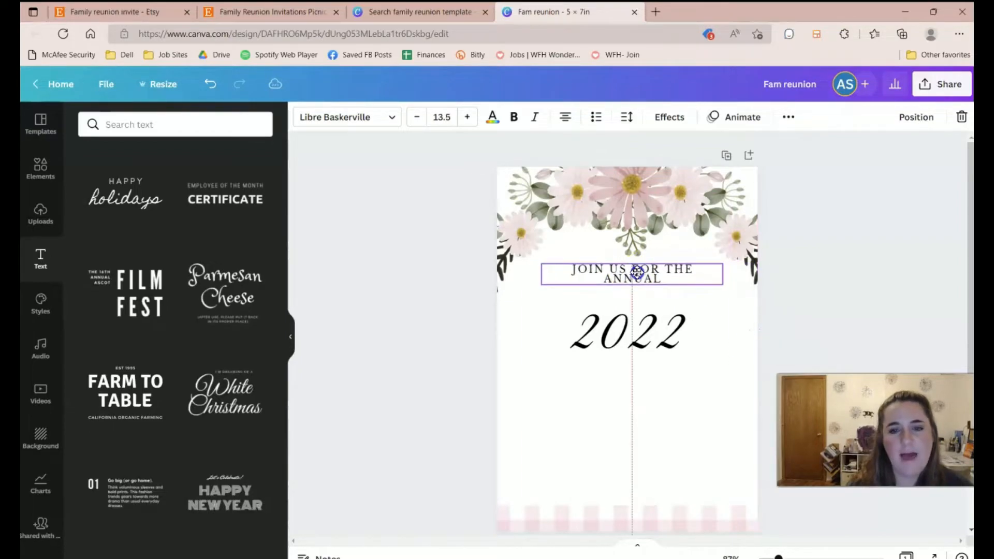
drag(641, 346, 642, 317)
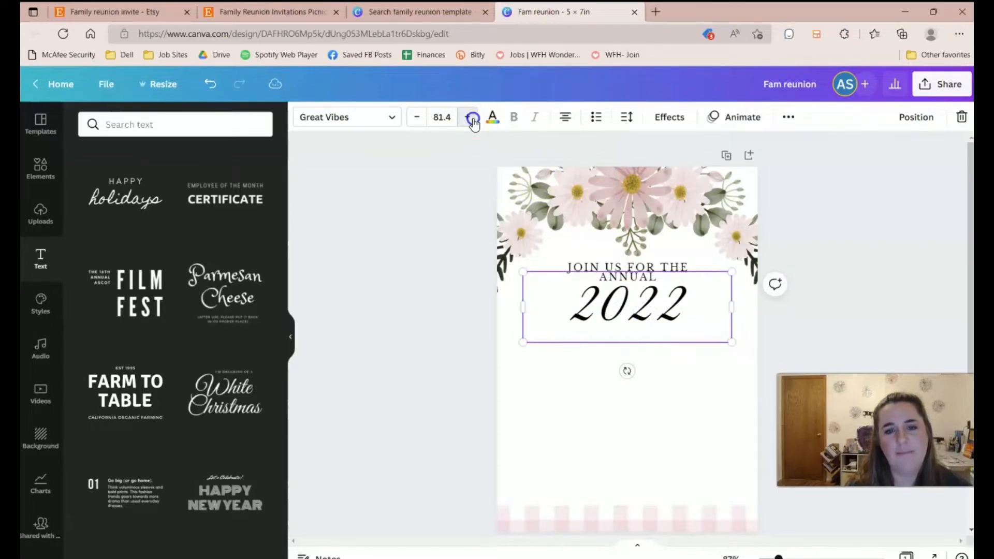
click(416, 116)
click(415, 117)
click(415, 116)
click(416, 117)
click(415, 116)
click(414, 116)
click(415, 116)
click(415, 116)
click(415, 116)
click(415, 116)
click(415, 116)
click(414, 116)
click(415, 116)
click(414, 114)
click(413, 114)
click(414, 114)
Add the Parmesan Cheese text combination to the page.
click(907, 228)
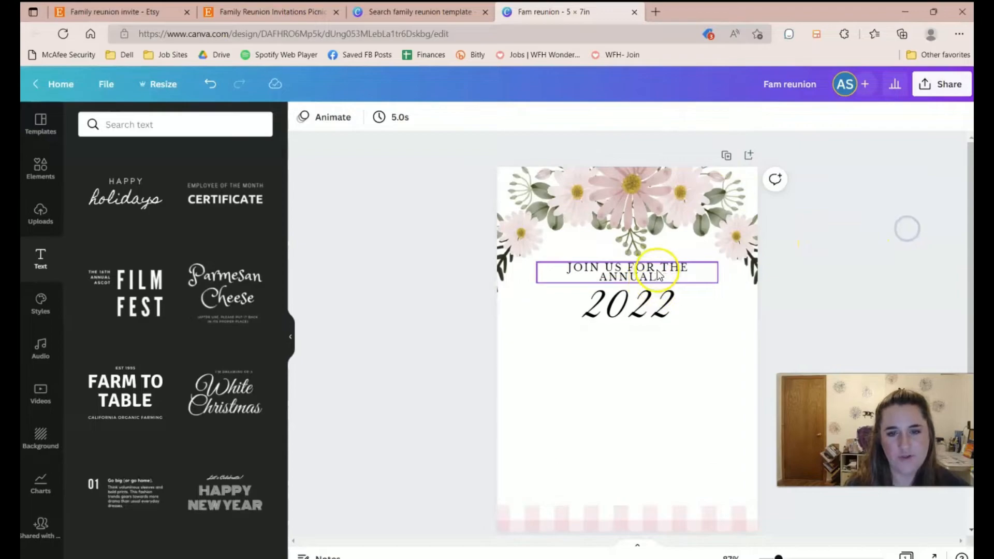
click(644, 276)
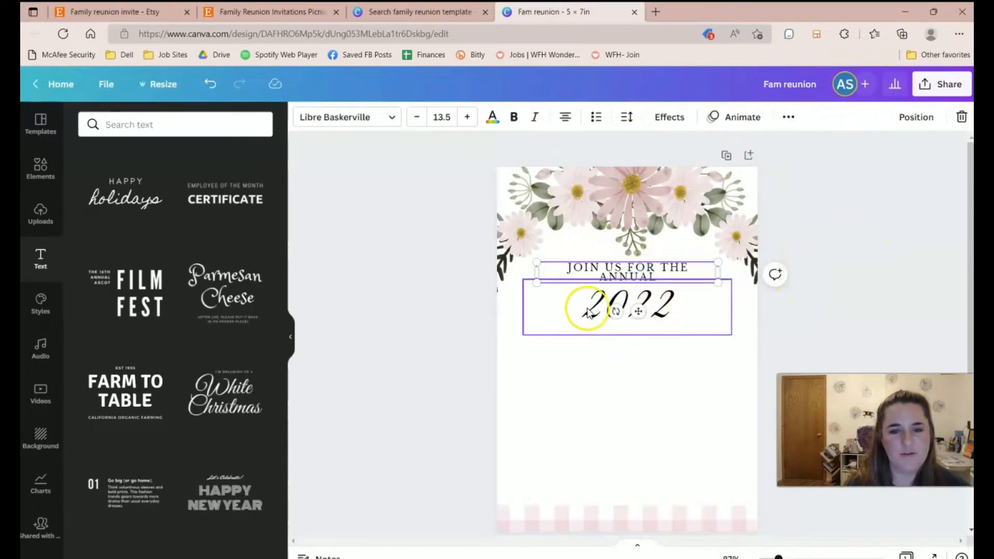
click(280, 274)
Move the new text group below 2022 and retitle it 'Johnson Family Reunion'.
drag(595, 373, 591, 416)
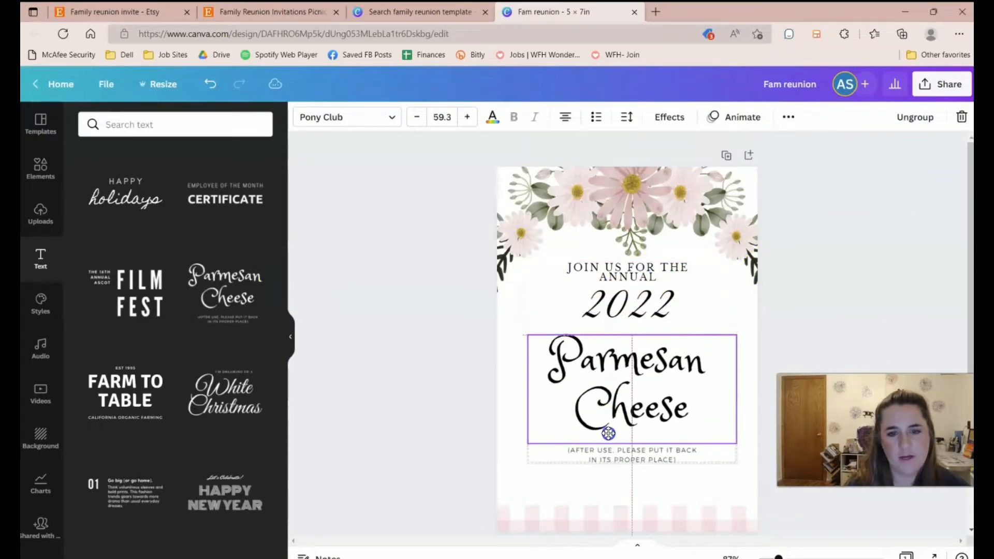
double_click(610, 382)
key(ctrl+a)
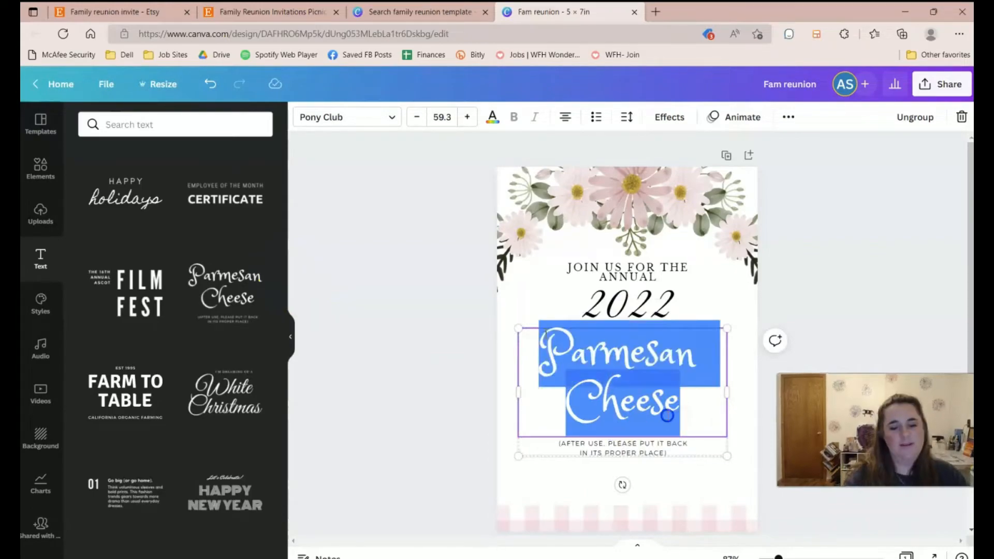
text(Johnson Family Picnic)
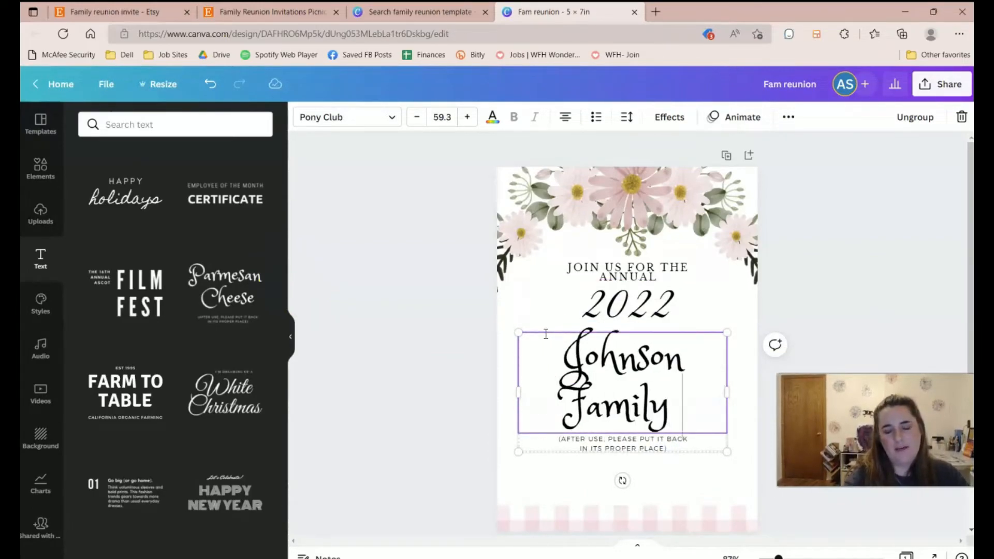
key(BackSpace)
key(BackSpace)
key(BackSpace)
key(BackSpace)
key(BackSpace)
key(BackSpace)
text(Recu)
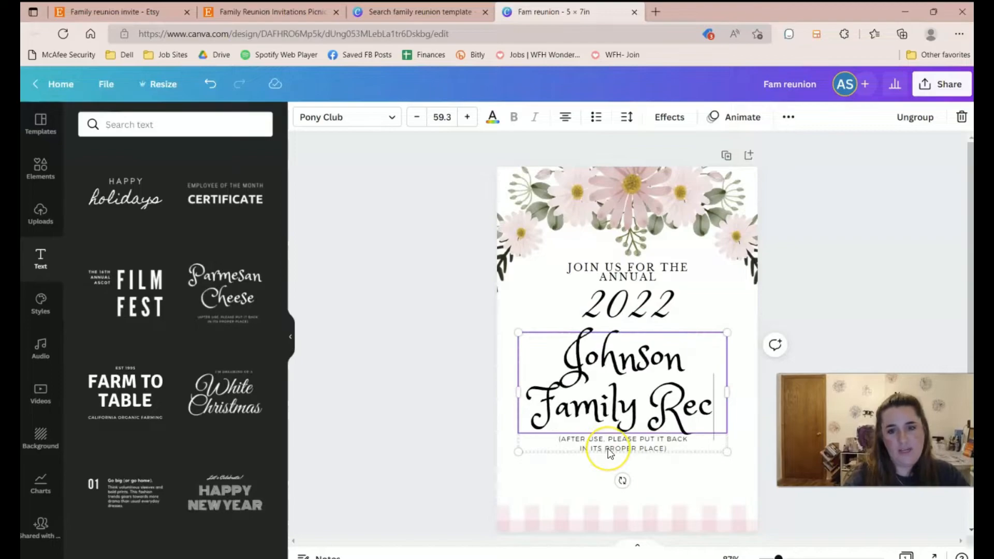
key(BackSpace)
key(BackSpace)
text(union)
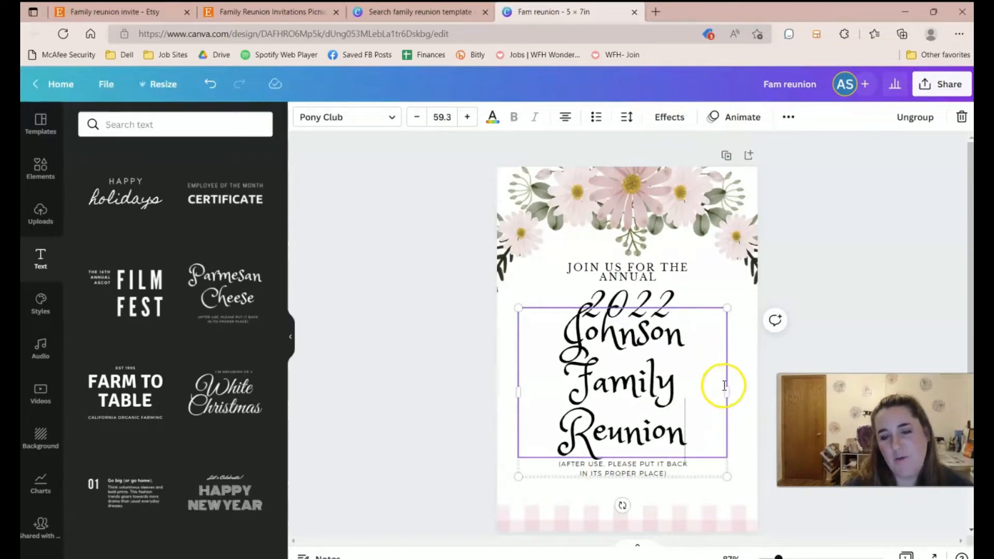
Widen the Johnson Family Reunion title to two lines, scale it down slightly and centre it.
drag(726, 389, 753, 391)
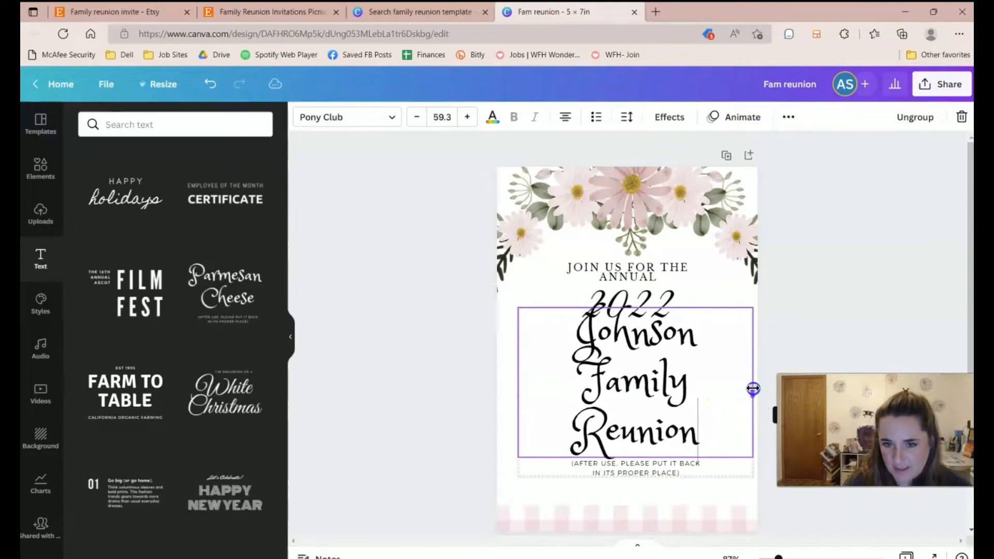
drag(520, 399, 503, 395)
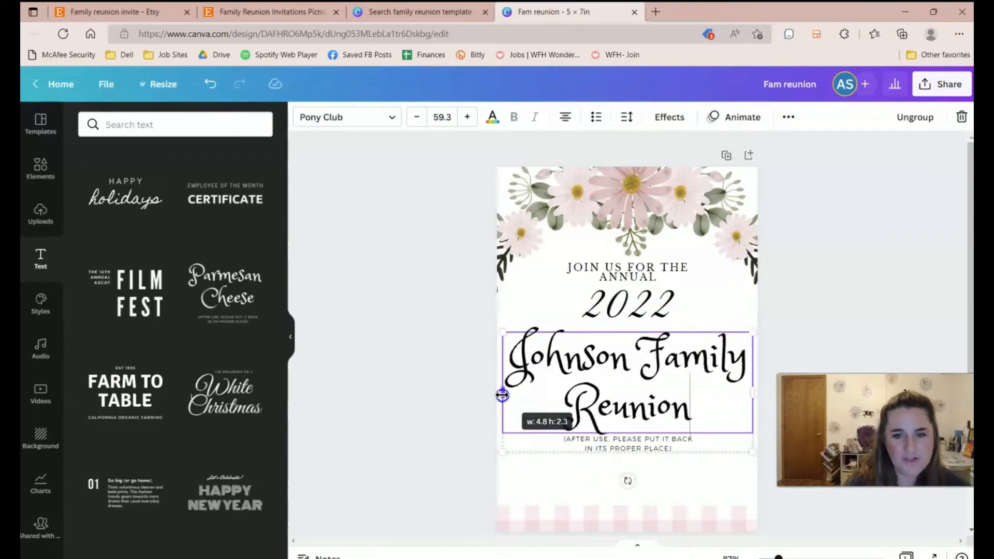
drag(754, 452, 731, 434)
drag(675, 380, 703, 384)
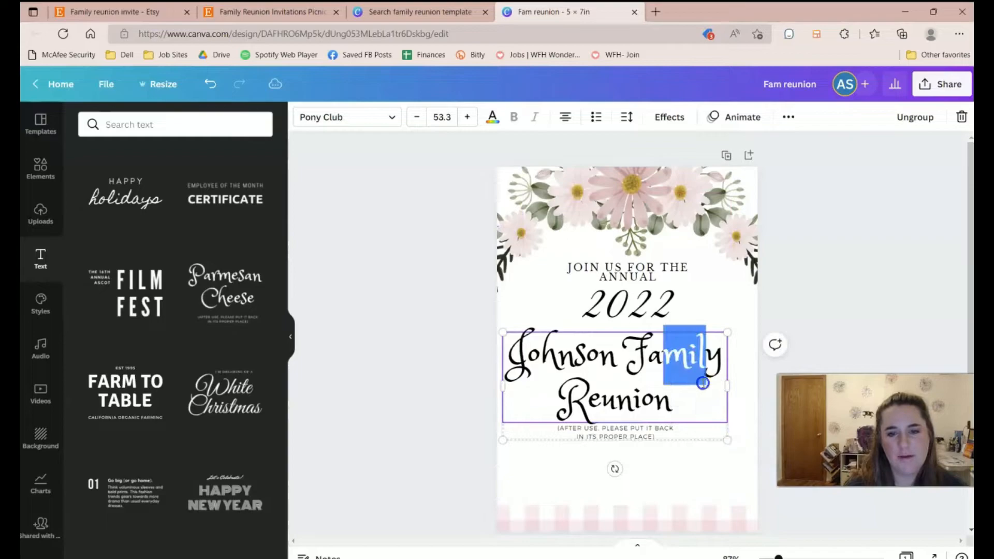
key(Escape)
drag(611, 433, 623, 429)
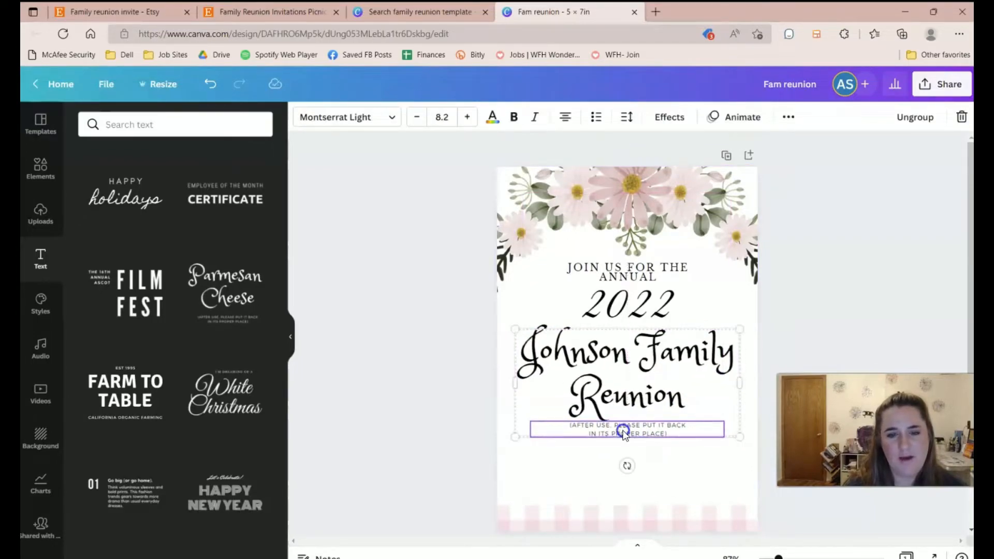
Write DATE:, TIME: and LOCATION: lines in the note under the title, checking the Etsy reference.
click(843, 279)
click(604, 428)
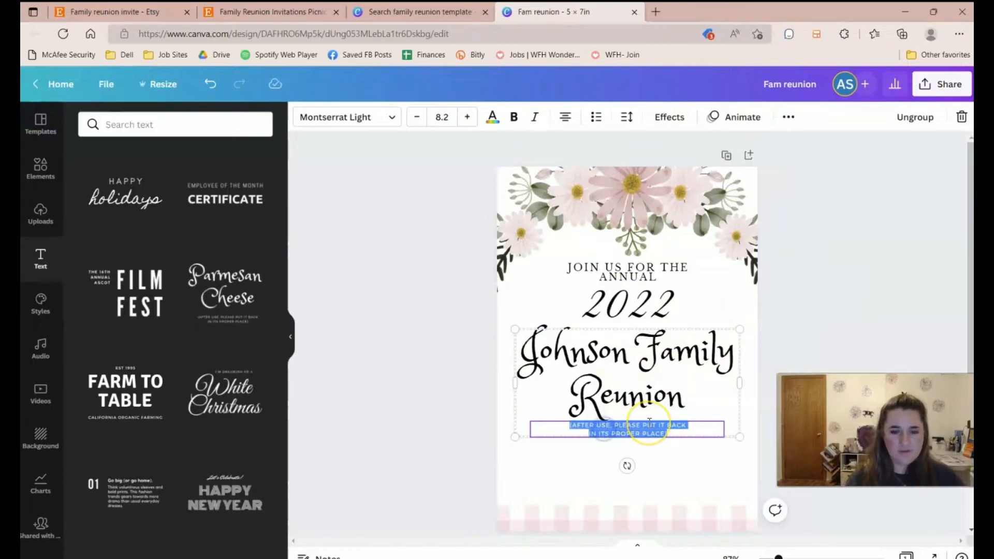
text(DATE:)
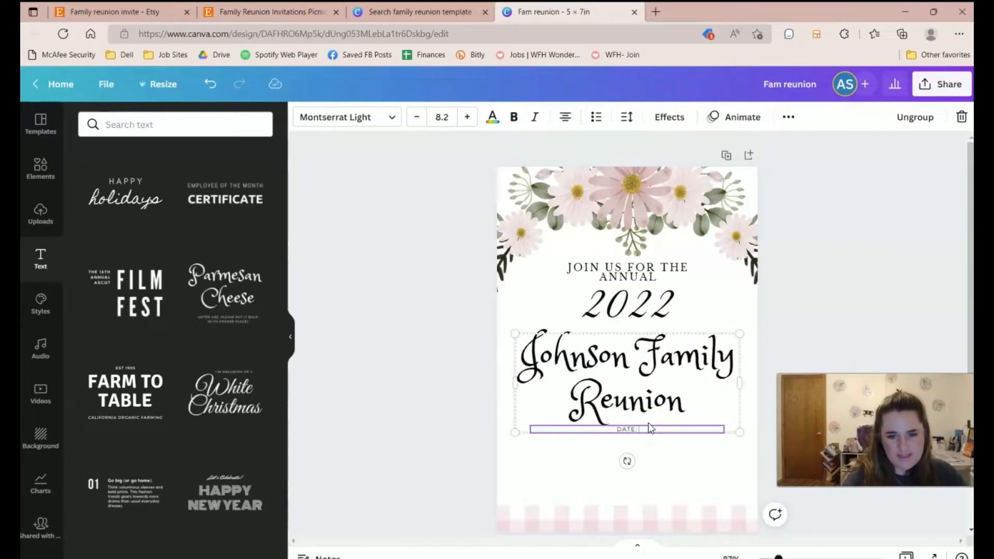
key(Return)
text(TIME:)
key(Return)
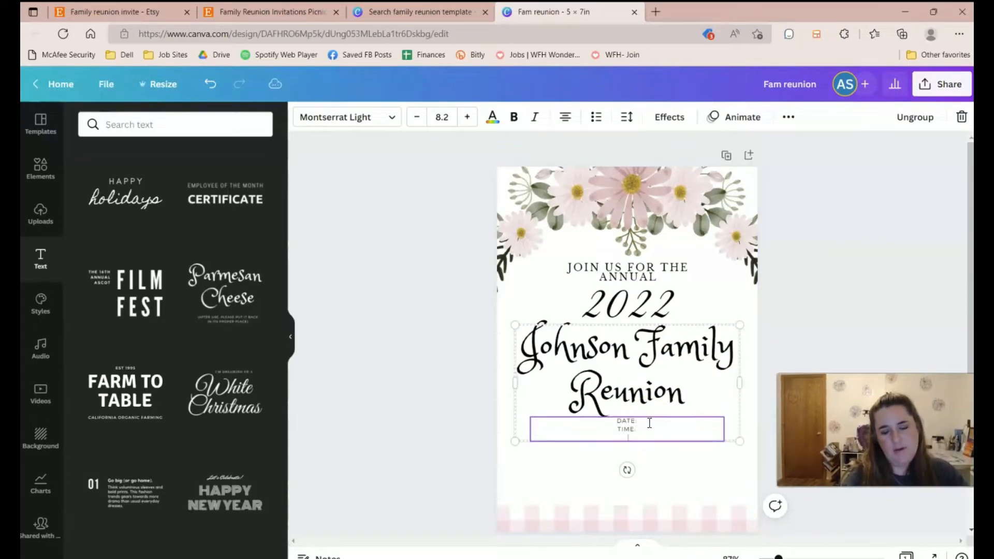
text(LOCATION:)
key(Return)
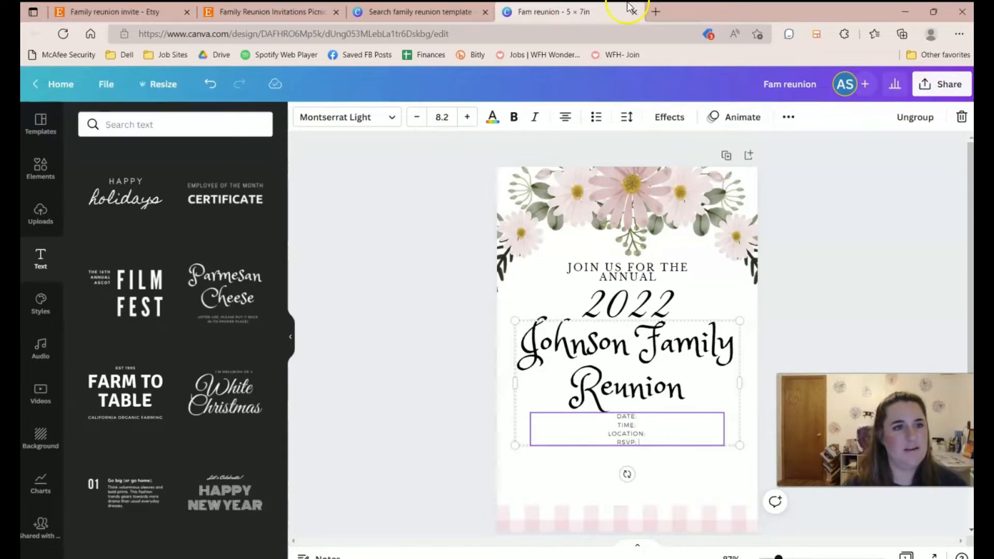
click(279, 11)
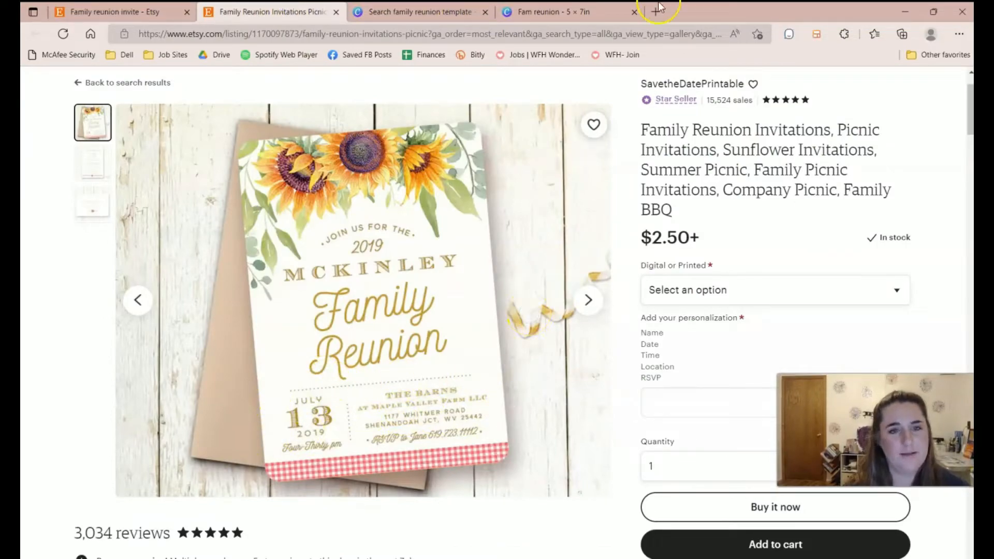
click(538, 8)
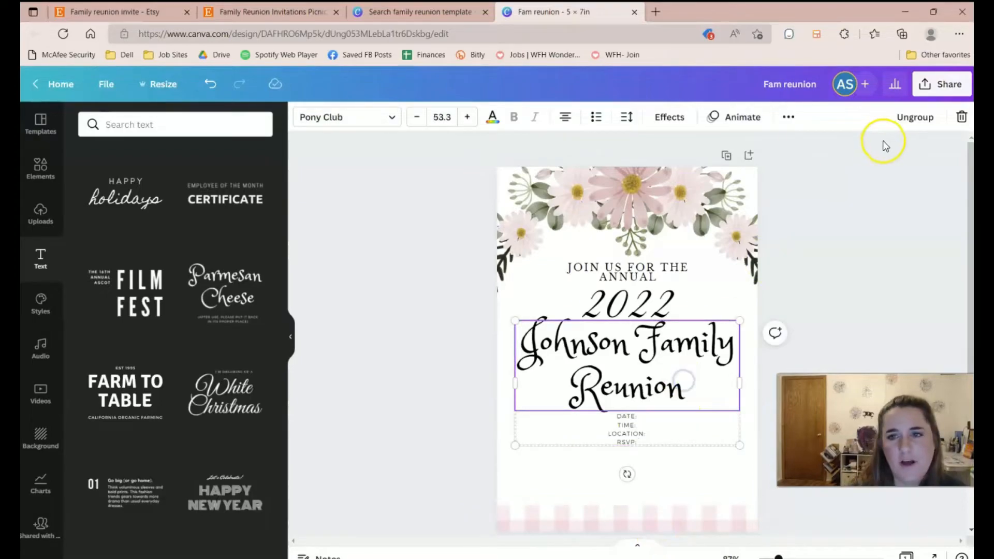
Ungroup the details block and fill in the time, location GRANDAD PARK and an RSVP name and phone number.
click(904, 118)
click(812, 313)
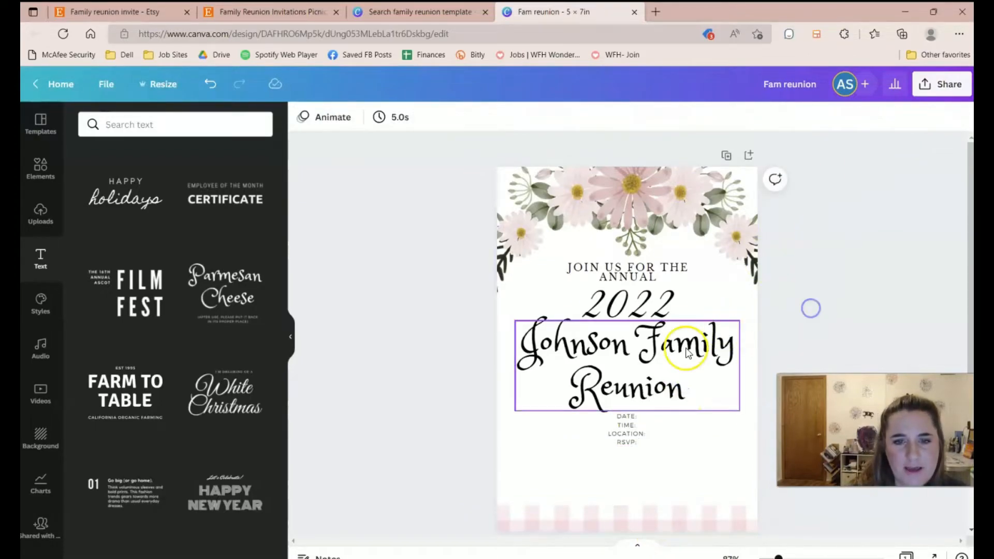
click(629, 429)
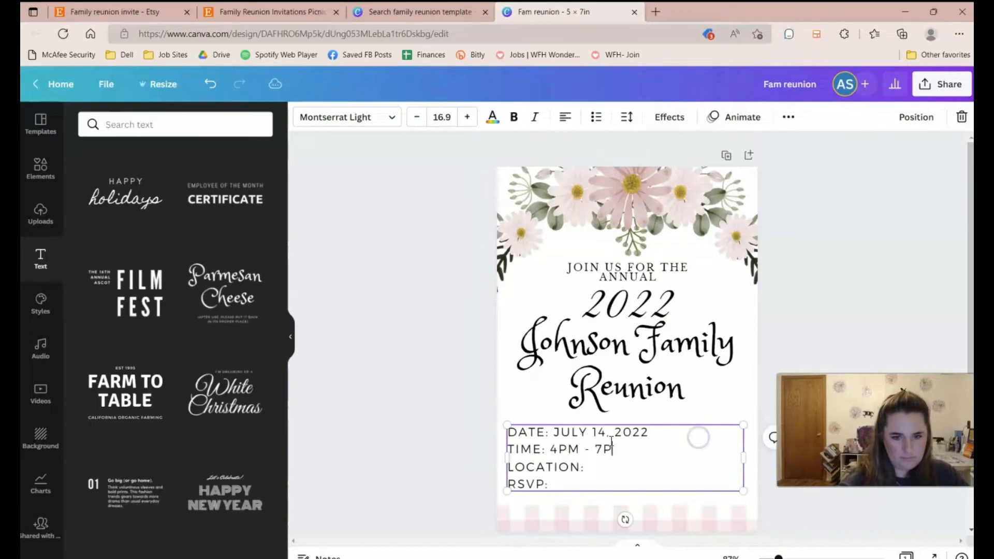
text(M)
key(Down)
text(GRANDOA)
key(BackSpace)
key(BackSpace)
text(AD PARK)
key(Down)
text(AMY @ 880-0022)
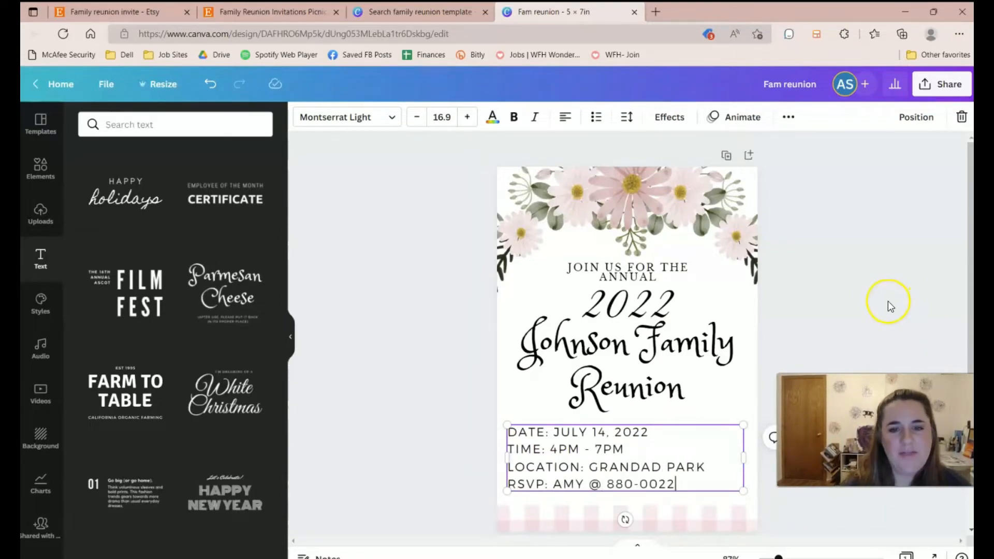
click(866, 283)
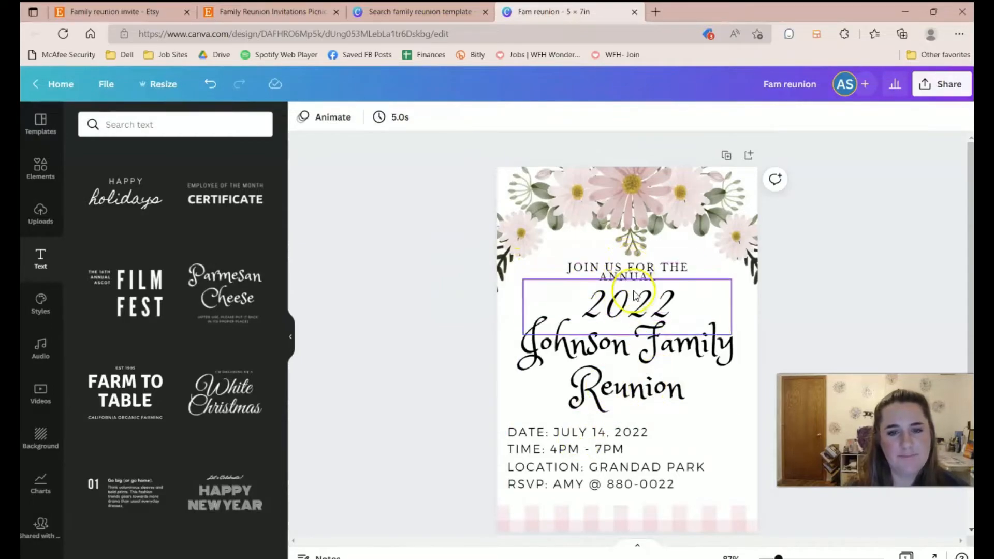
click(628, 276)
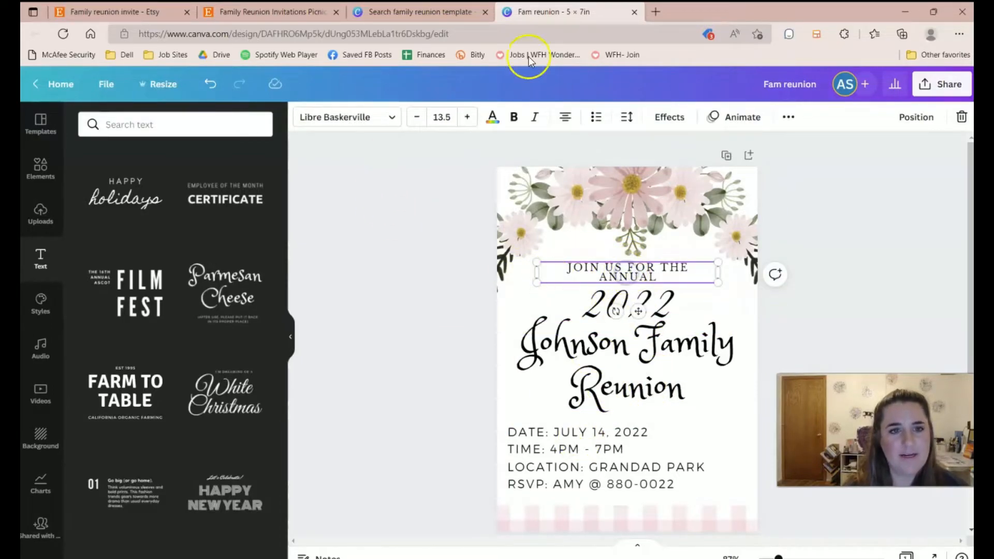
Try a Styles colour palette, shuffles and the GAGALIN font combination, then undo them all.
click(36, 311)
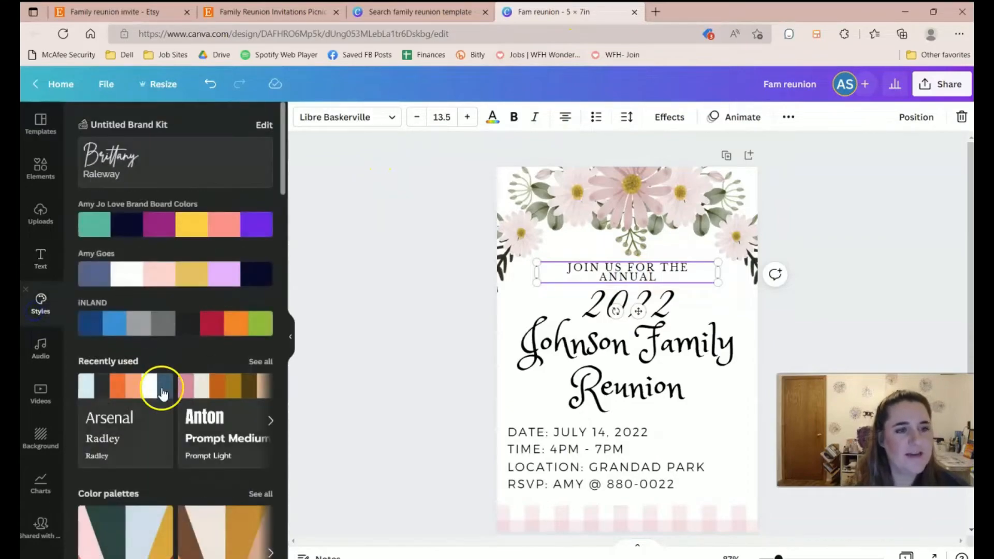
scroll(140, 336, down, 4)
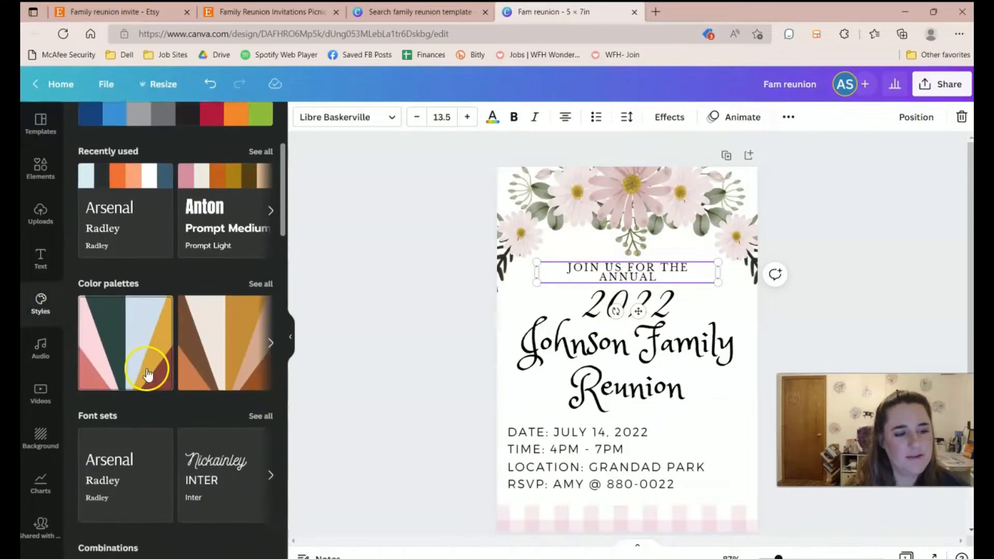
click(133, 353)
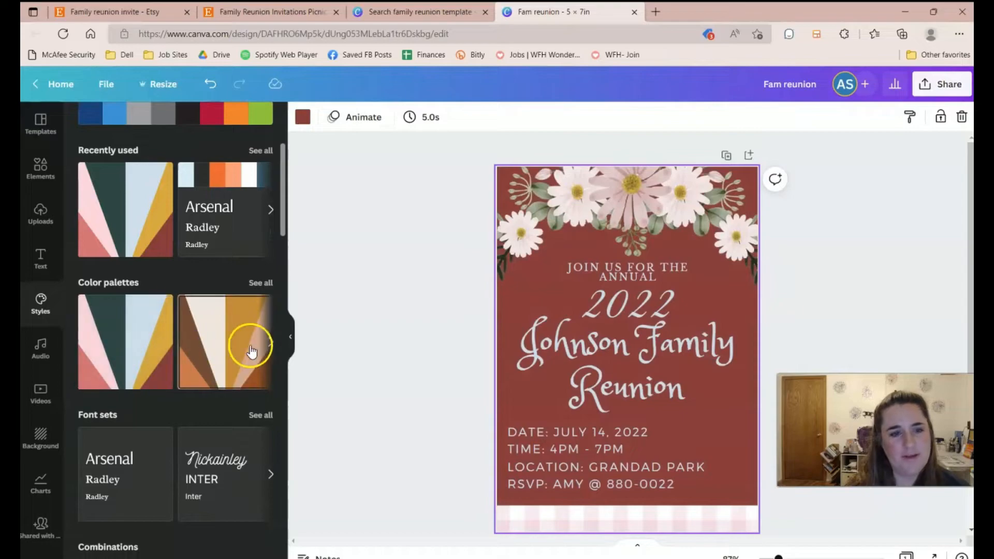
click(118, 356)
click(118, 342)
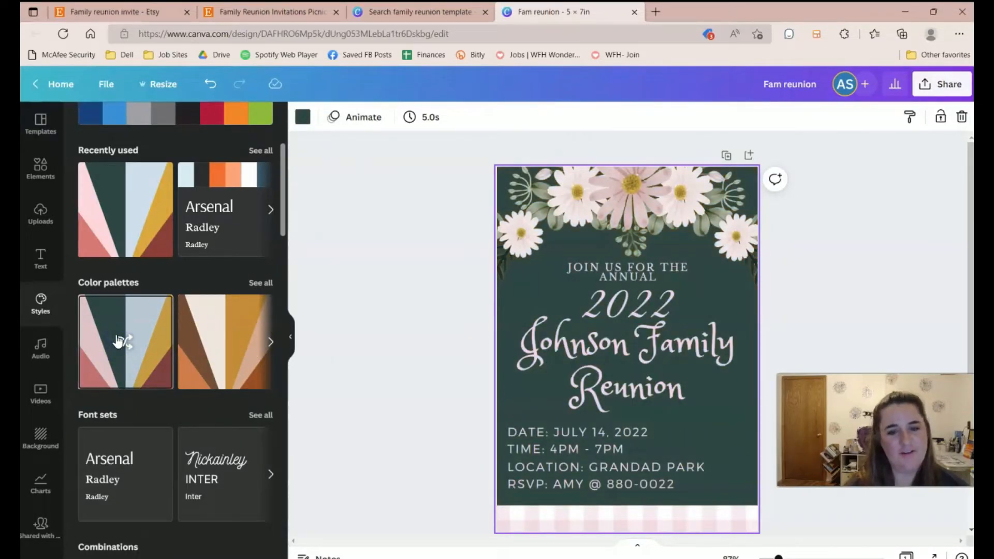
scroll(133, 348, down, 8)
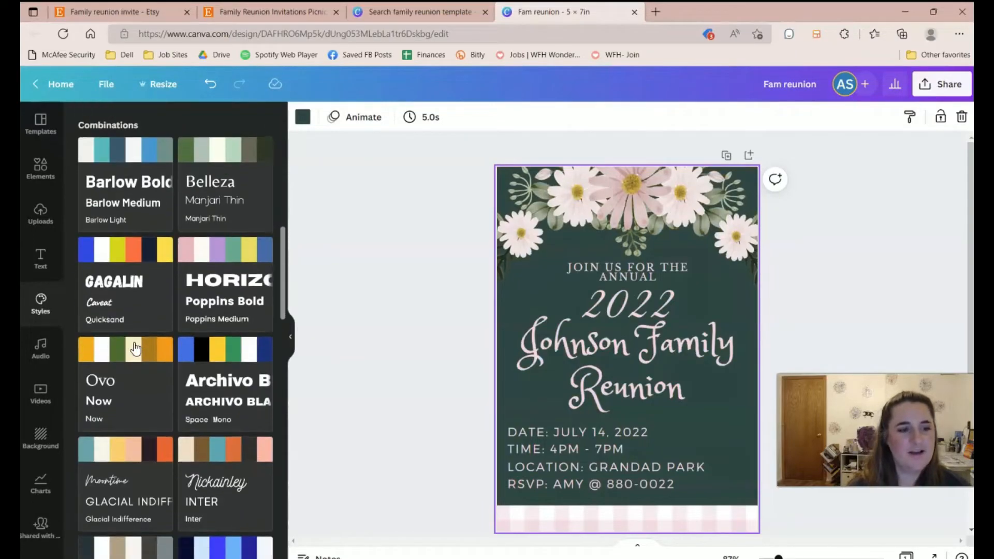
click(126, 280)
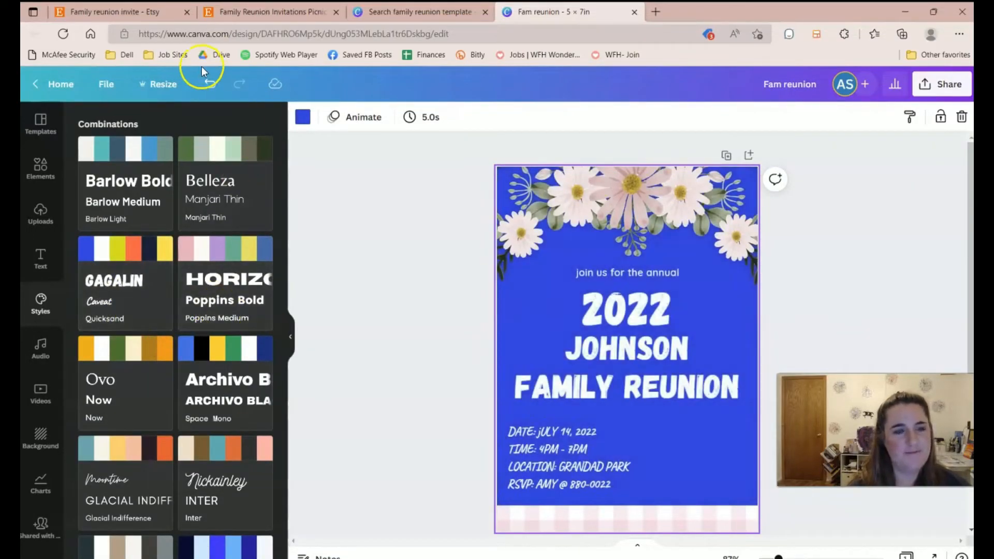
click(213, 83)
click(214, 84)
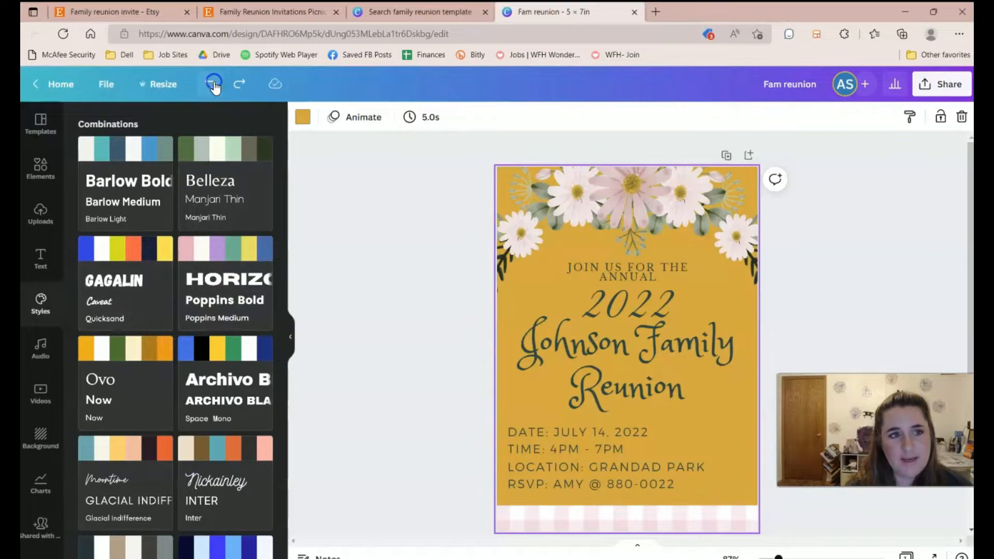
click(214, 84)
click(214, 84)
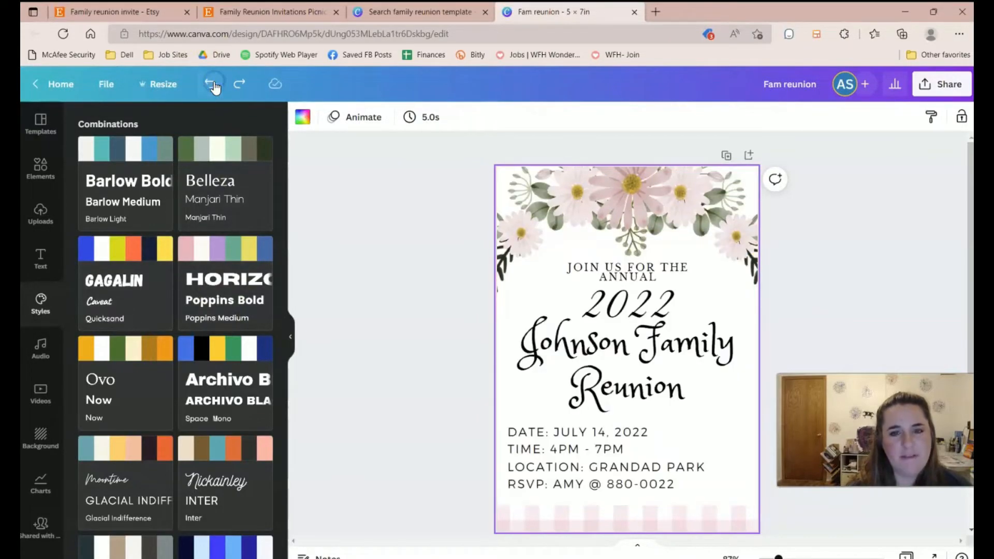
click(619, 278)
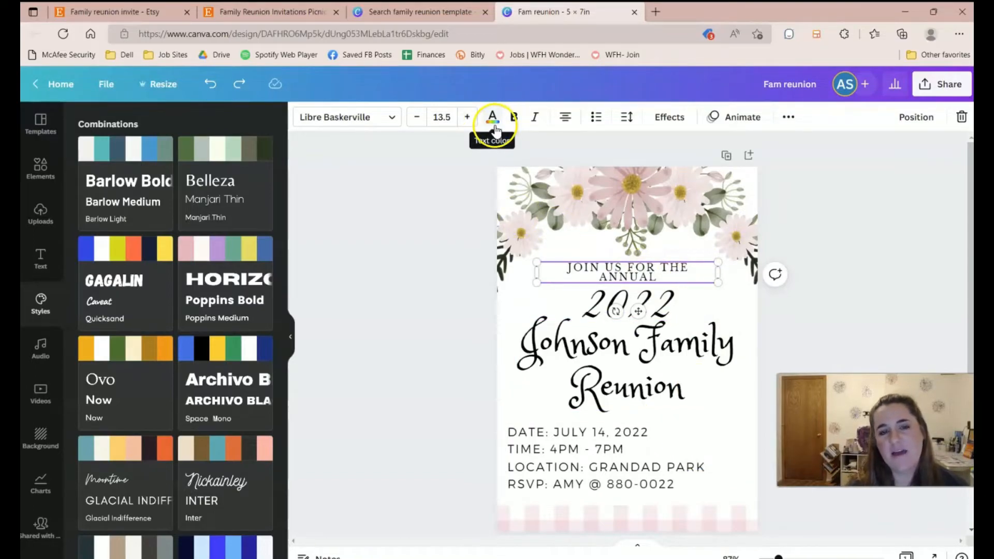
Colour the JOIN US FOR THE ANNUAL line dark green and 2022 pale pink.
click(493, 119)
scroll(155, 404, down, 3)
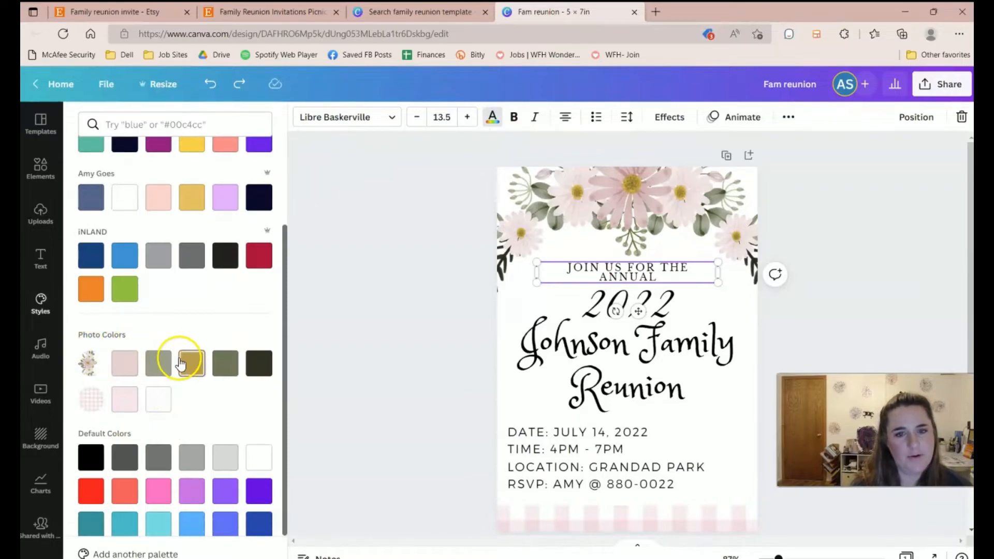
click(225, 363)
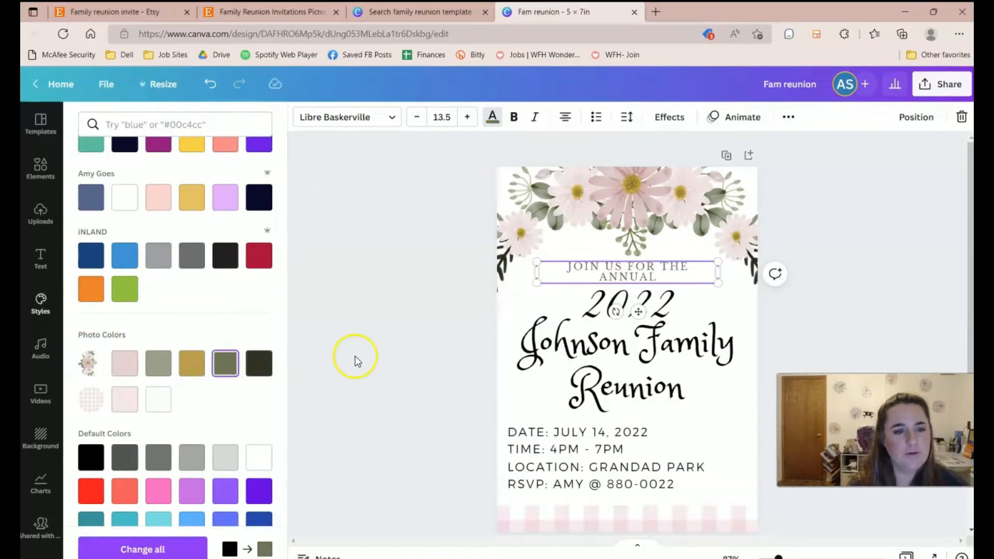
click(259, 363)
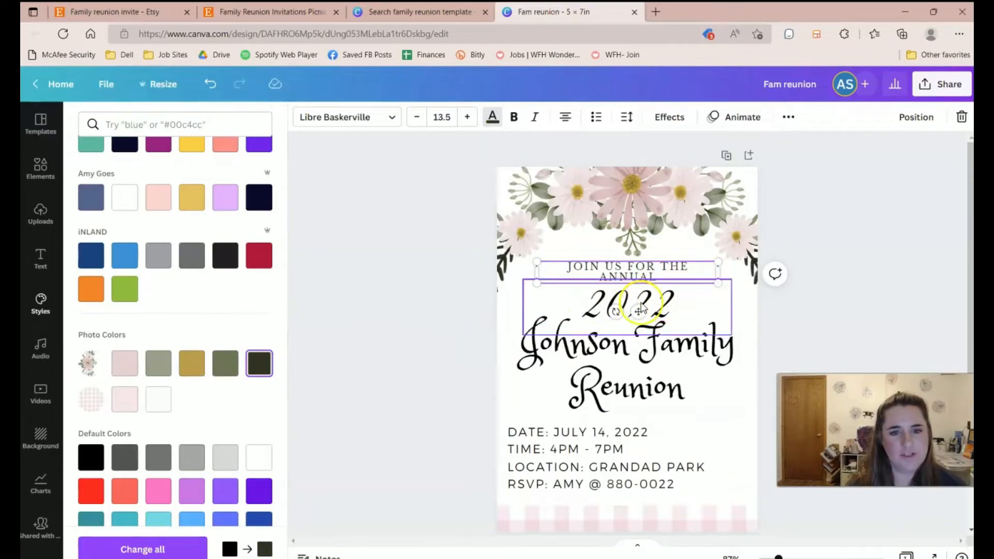
click(664, 306)
click(124, 363)
Give the Johnson Family Reunion headline the dark colour and move it down slightly.
click(671, 369)
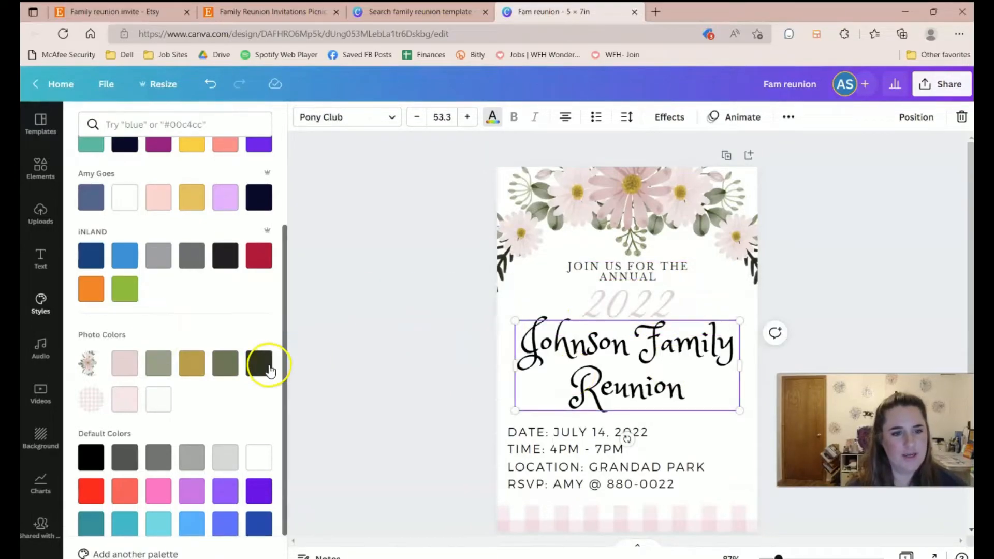
click(261, 364)
click(521, 434)
click(826, 265)
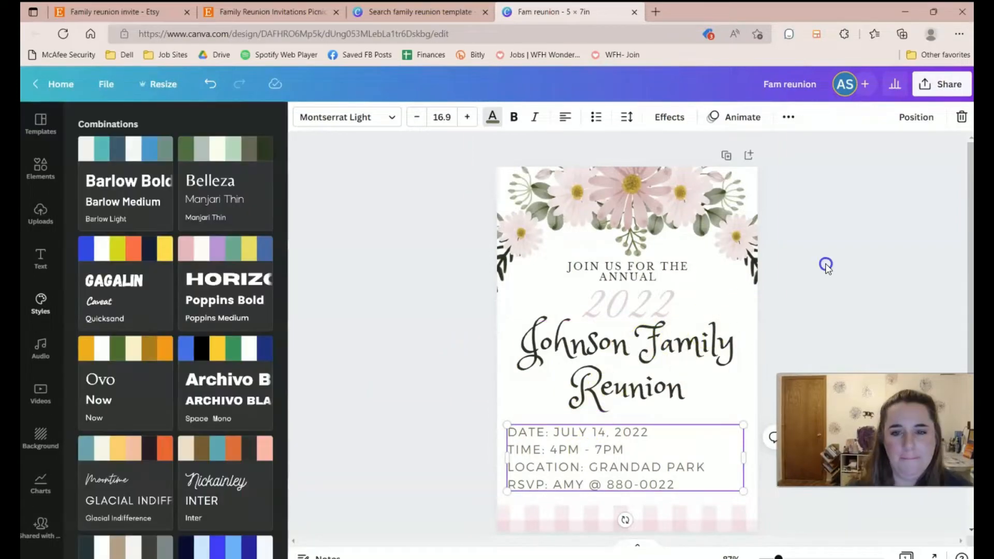
drag(651, 359, 651, 365)
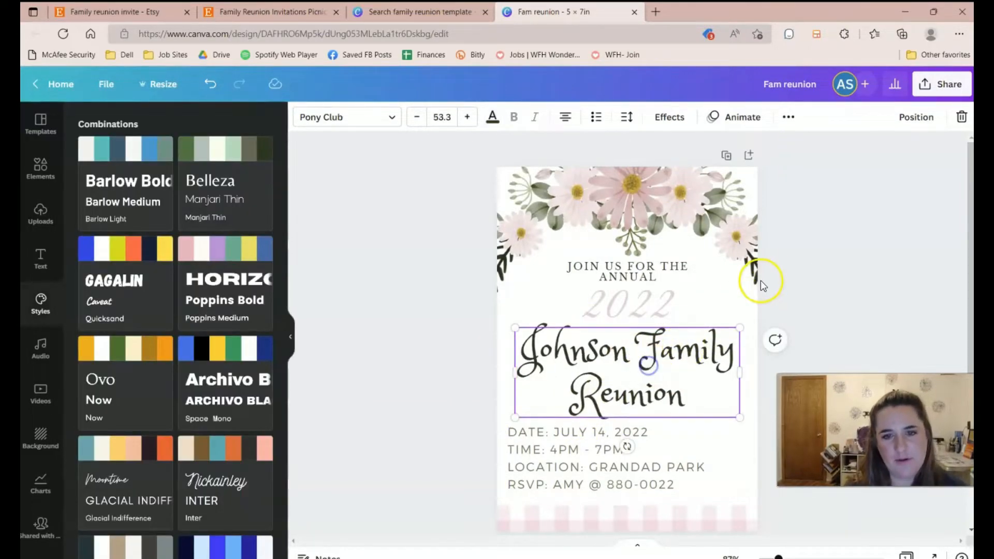
click(828, 273)
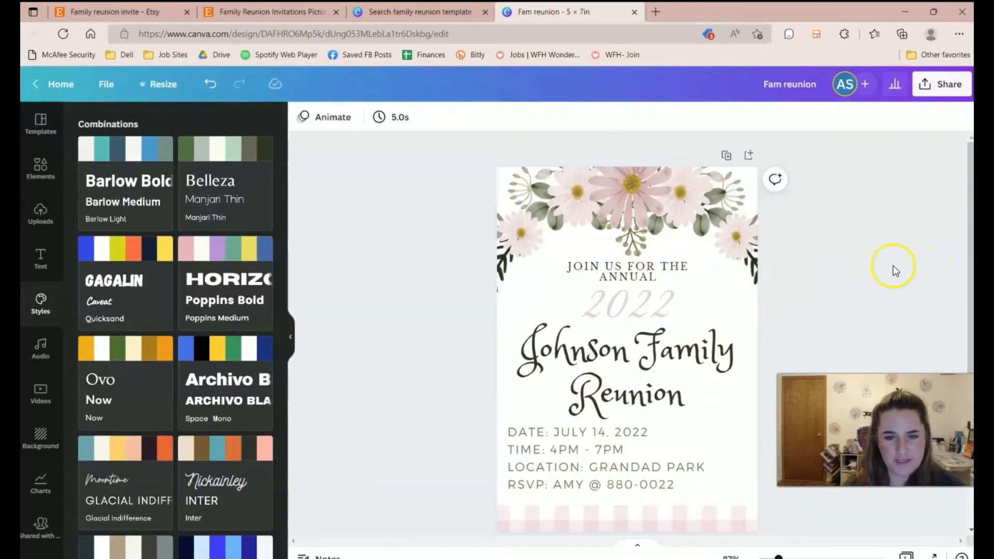
click(633, 300)
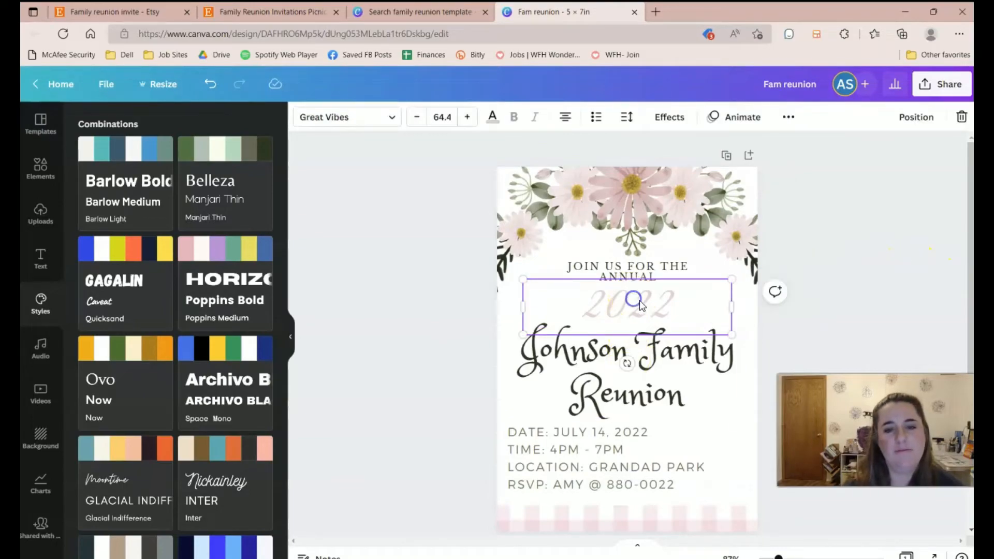
Give the 2022 text an olive drop shadow, moved closer and made more transparent.
click(690, 123)
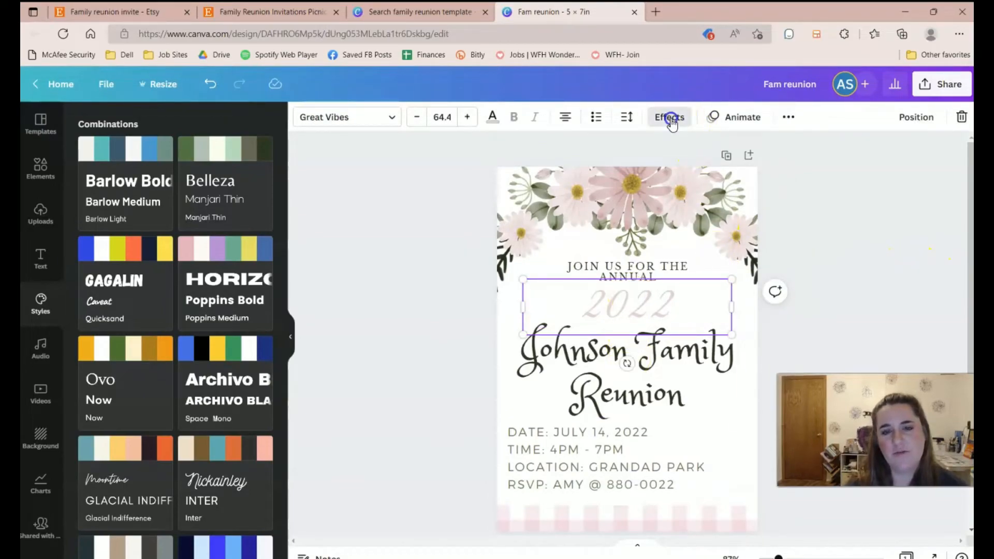
click(202, 199)
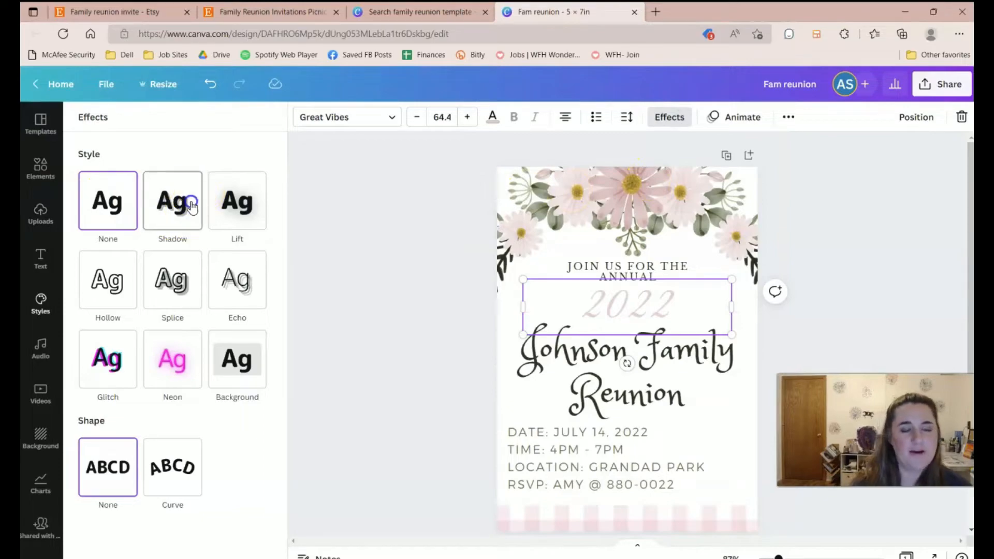
click(191, 202)
click(248, 410)
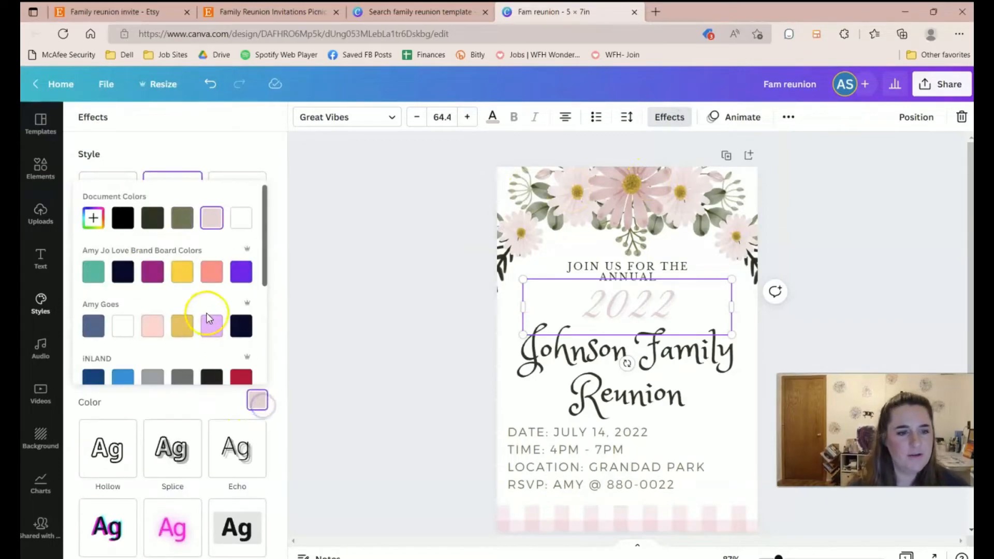
click(178, 218)
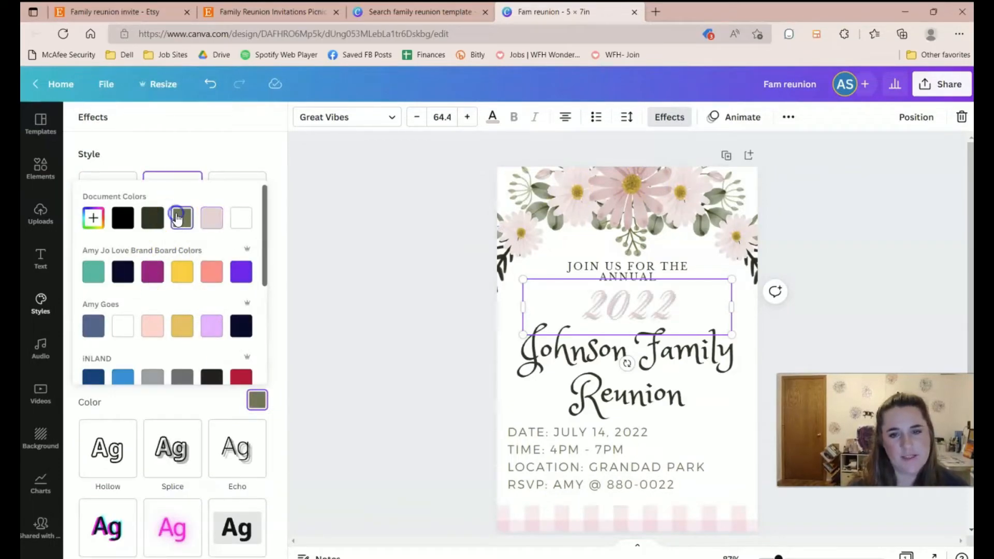
click(204, 150)
scroll(184, 300, down, 1)
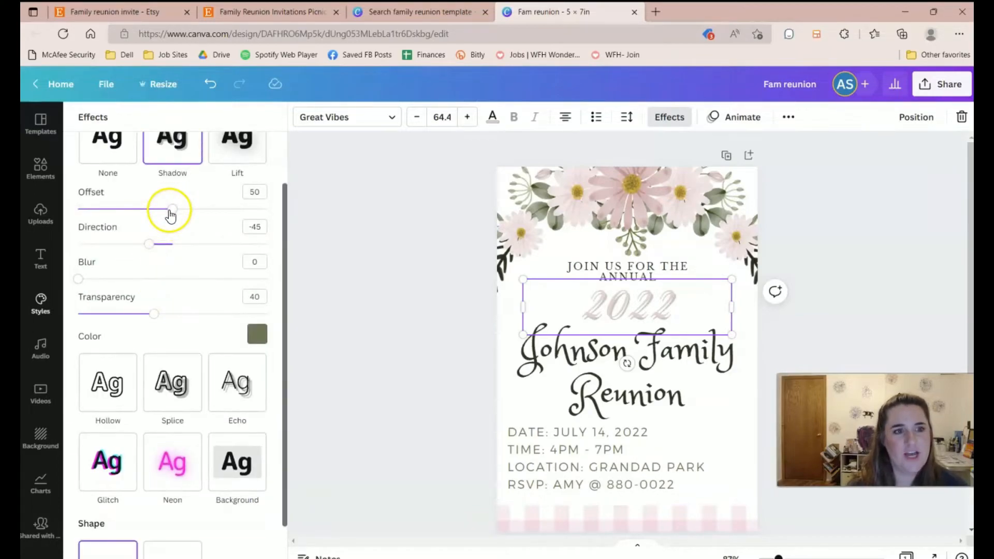
drag(163, 212, 147, 213)
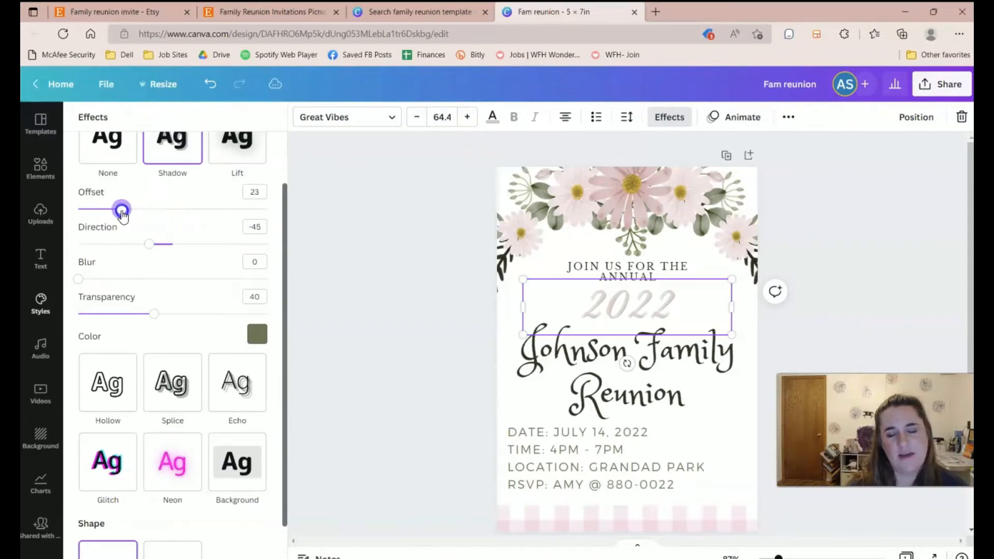
drag(154, 314, 245, 328)
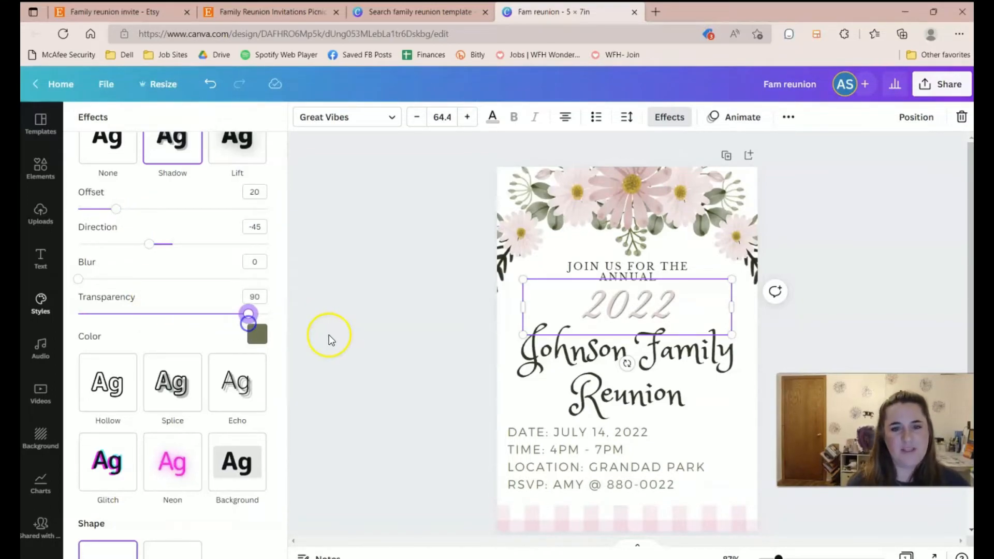
click(384, 351)
click(775, 292)
click(811, 249)
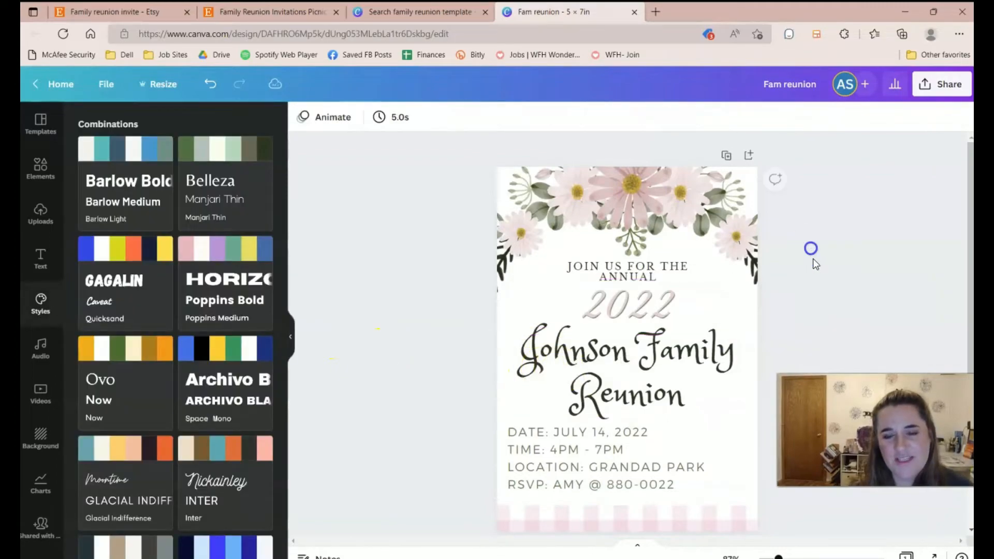
Add a light pink drop shadow to the Johnson Family Reunion title.
click(630, 386)
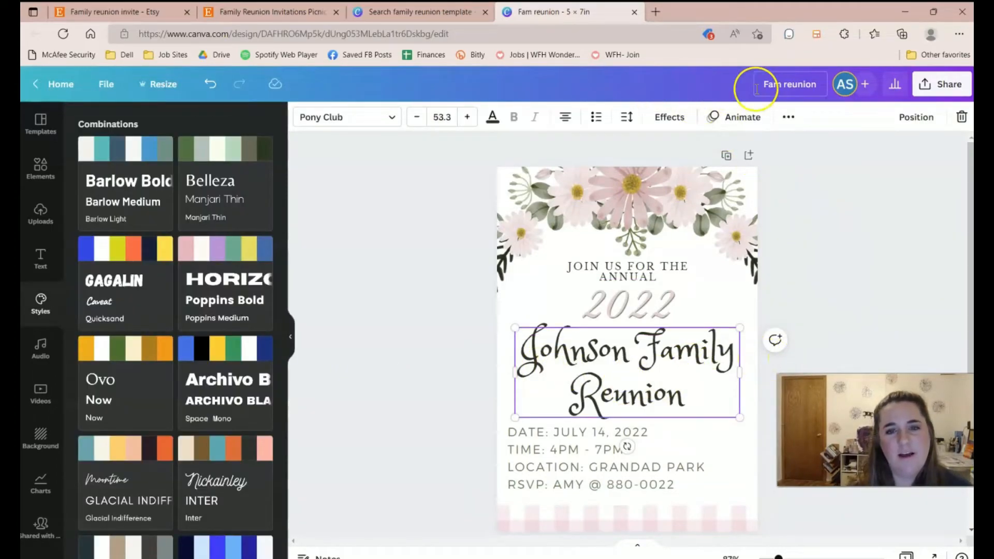
click(670, 117)
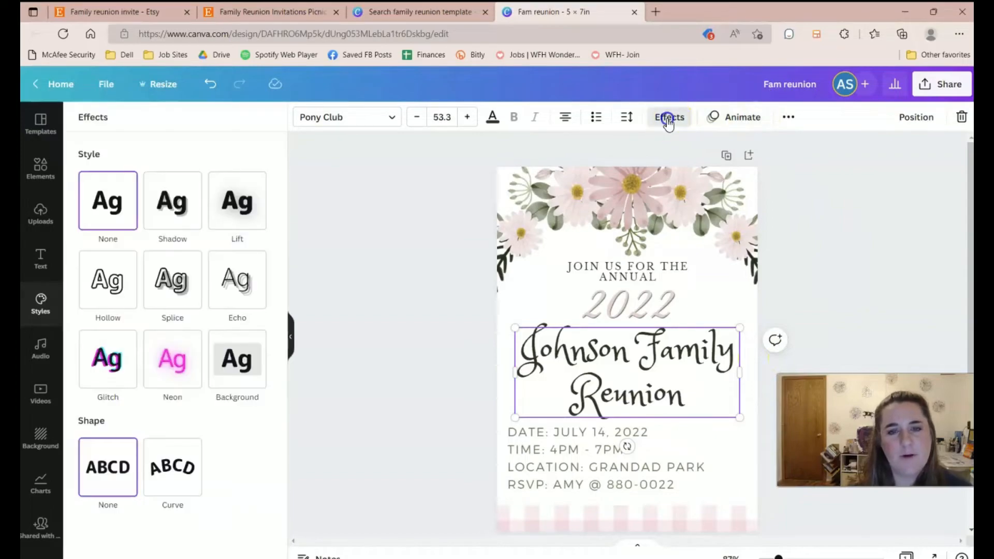
click(174, 203)
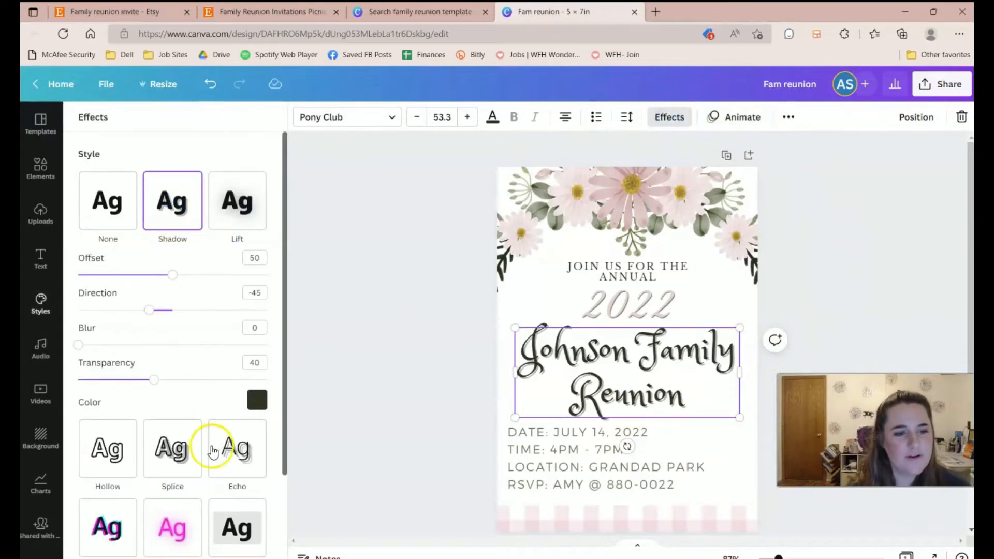
click(257, 400)
click(210, 220)
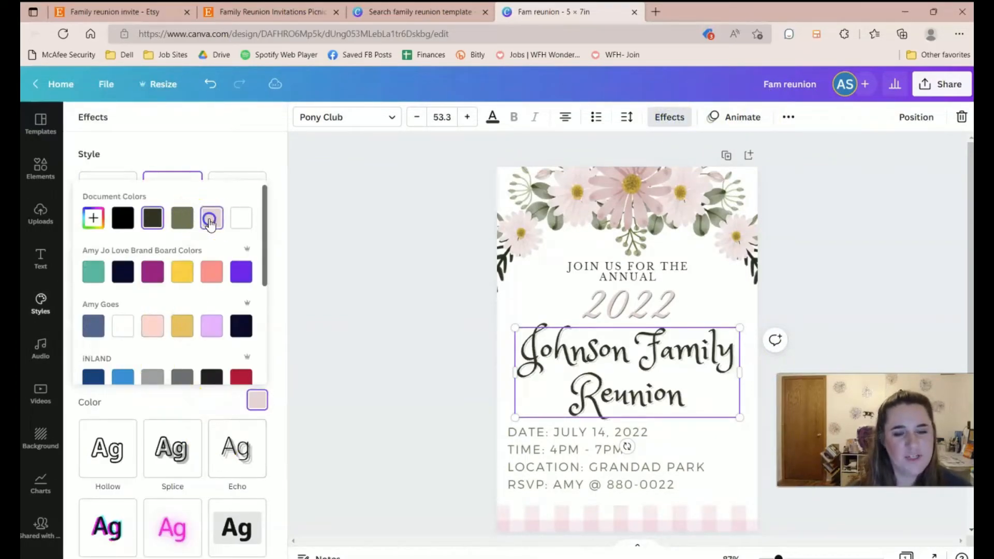
click(371, 332)
Select the LOCATION label in the event details and shrink the details text box.
click(606, 456)
triple_click(542, 466)
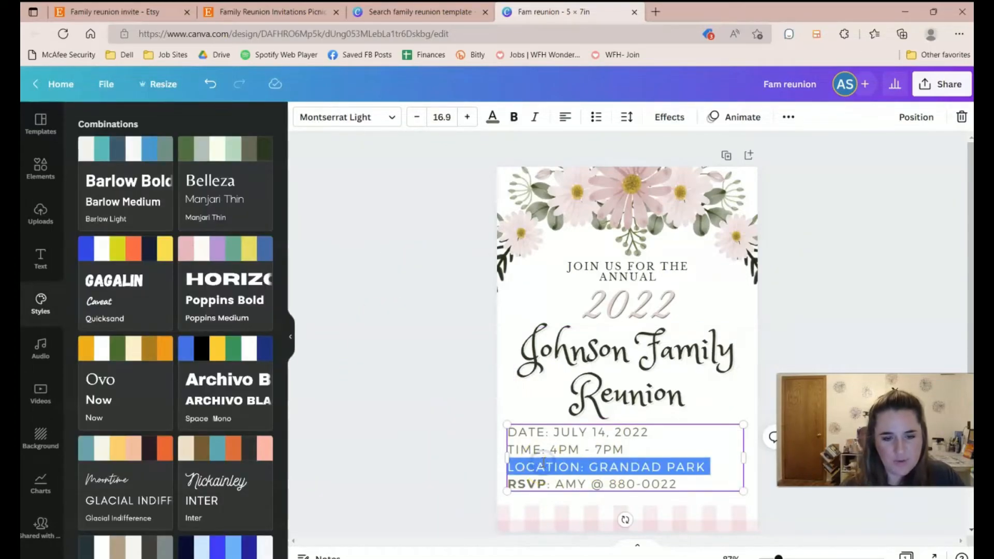
double_click(541, 458)
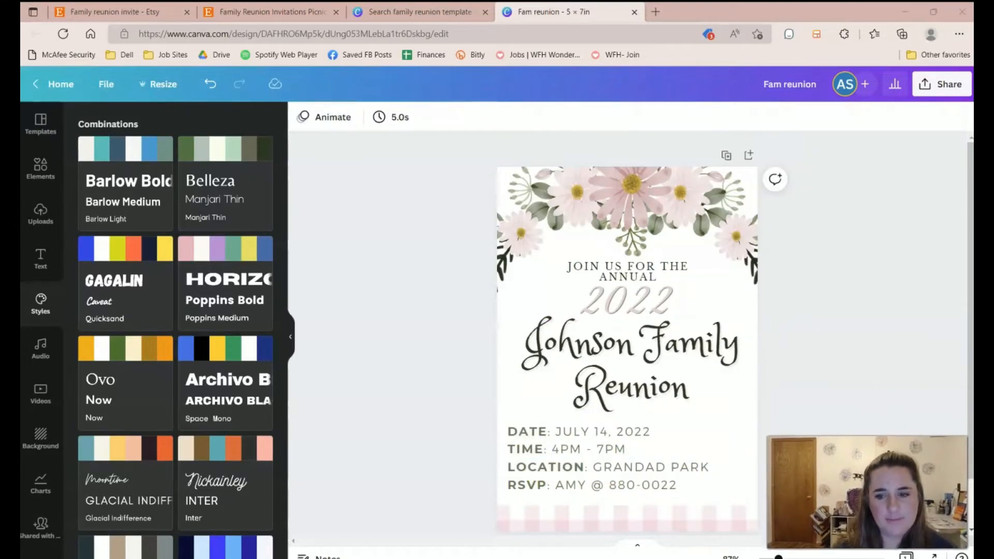
drag(744, 491, 710, 483)
drag(543, 455, 542, 466)
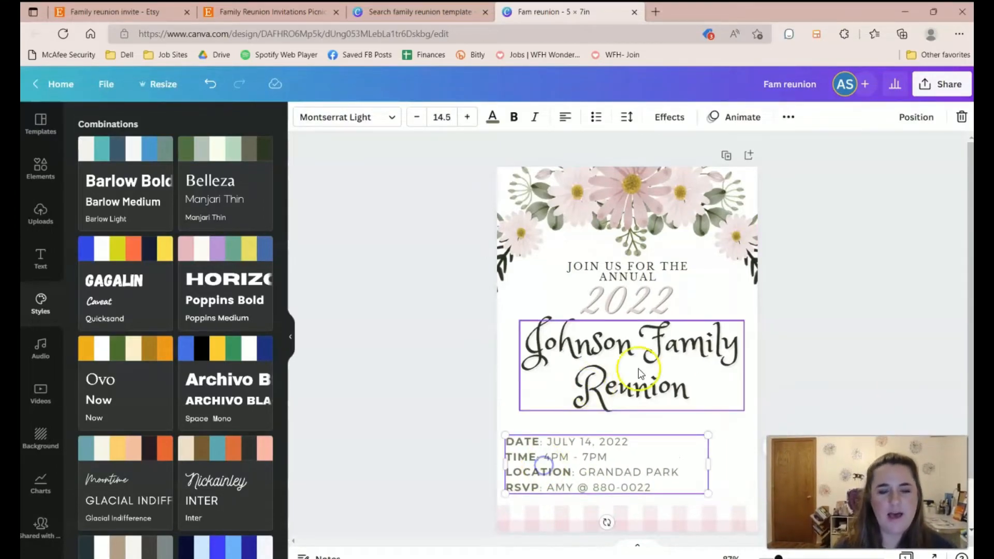
Move the details block toward the page centre and center its lines.
click(826, 313)
scroll(825, 333, down, 1)
drag(649, 404, 673, 430)
click(565, 117)
click(803, 360)
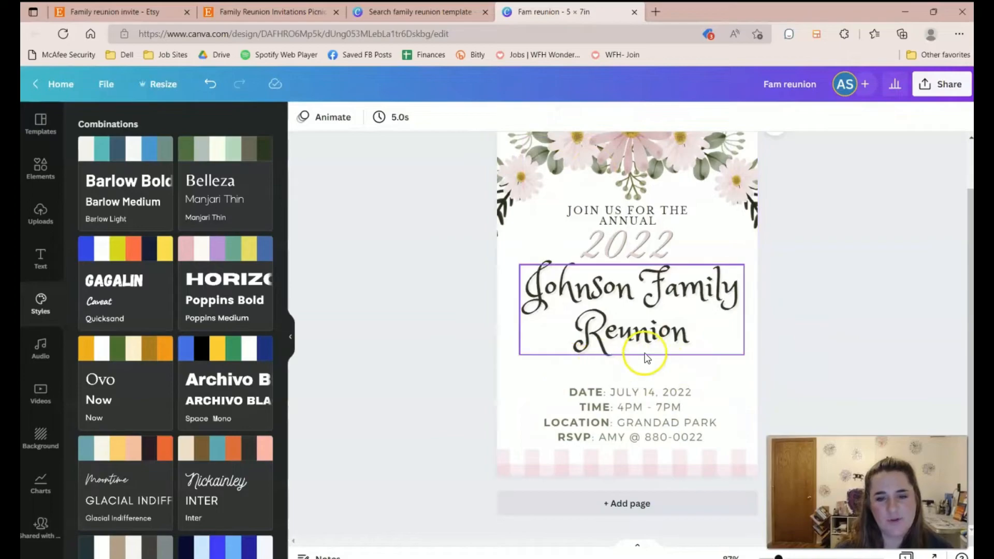
Search the Elements library for 'LINE' graphics.
click(25, 176)
click(196, 127)
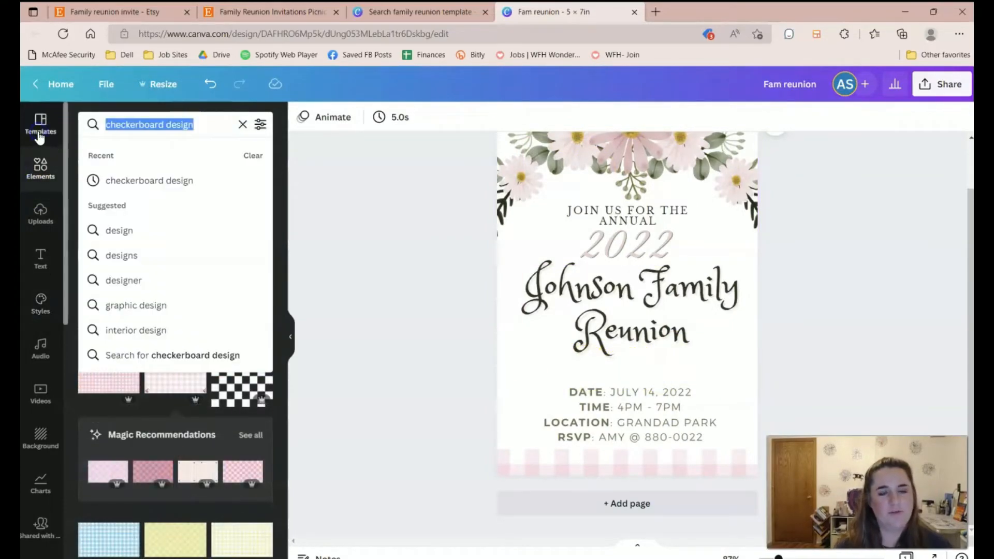
text(LINE)
key(Return)
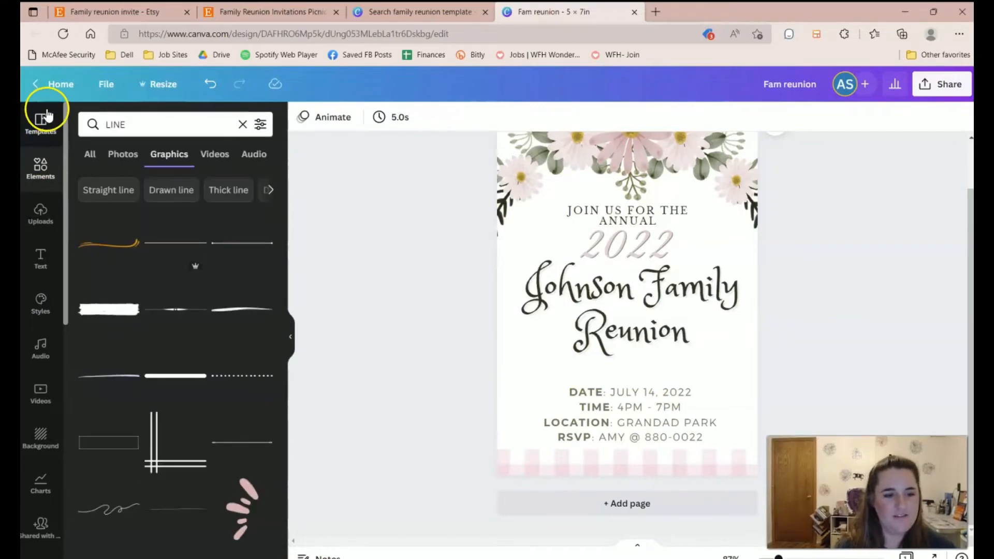
scroll(205, 424, down, 3)
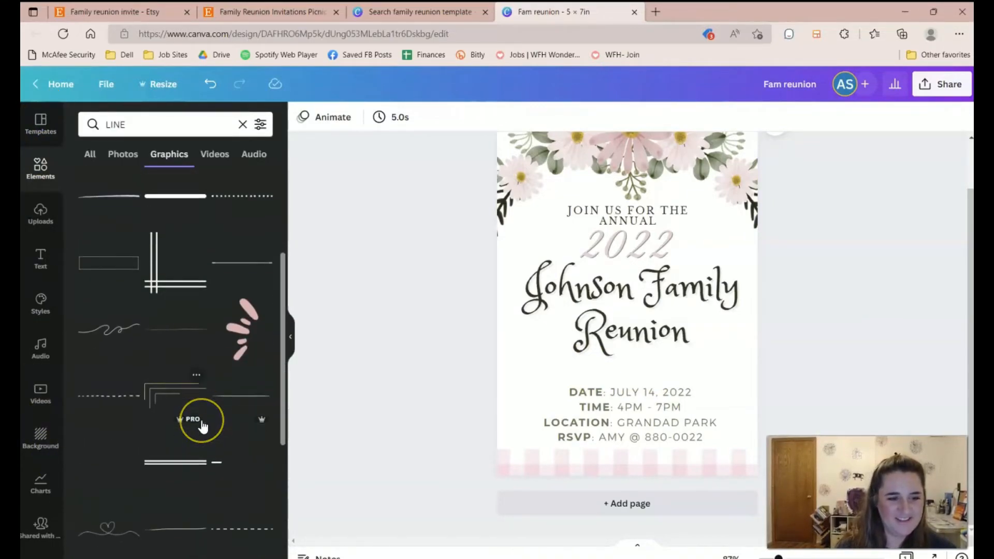
scroll(202, 426, down, 3)
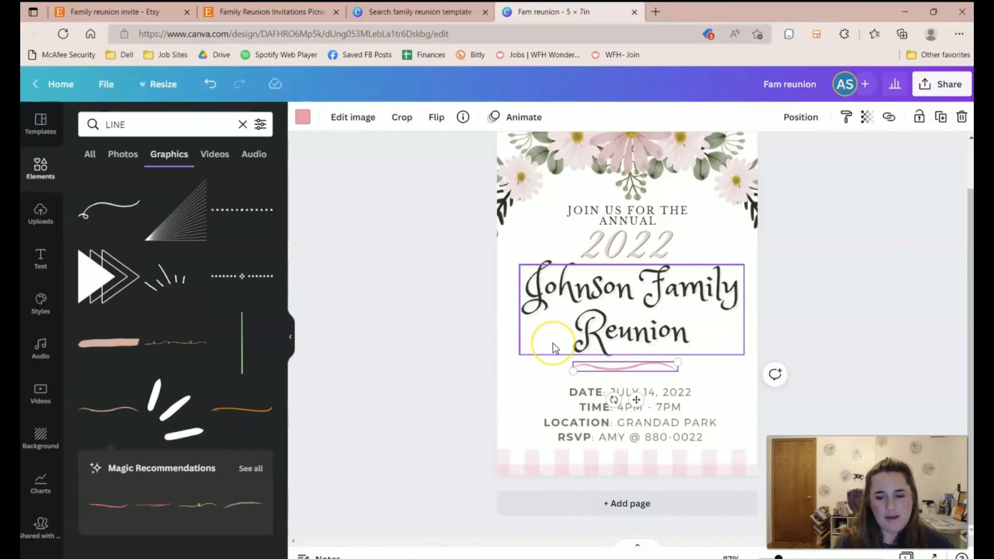
Replace the pink line with an olive dotted divider centered under Reunion.
key(Delete)
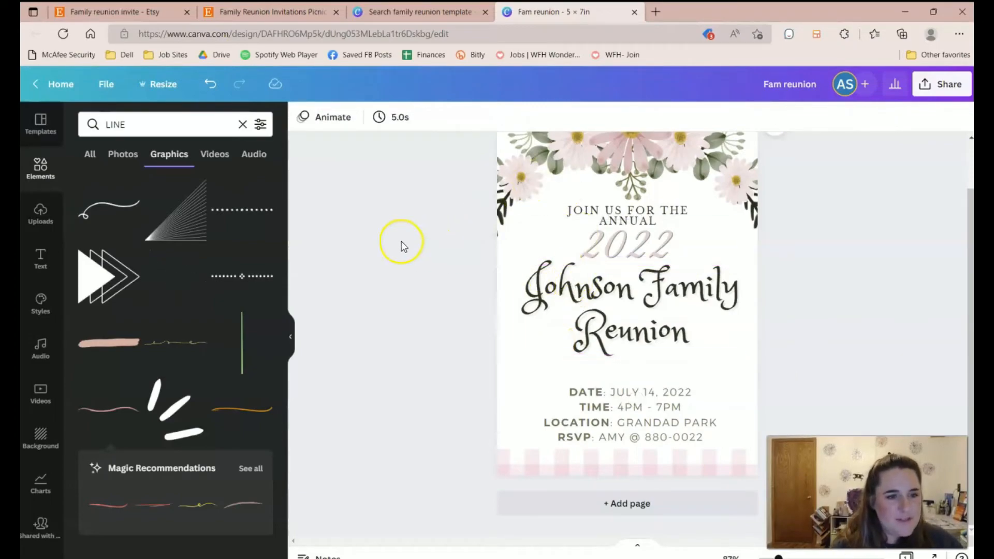
click(257, 278)
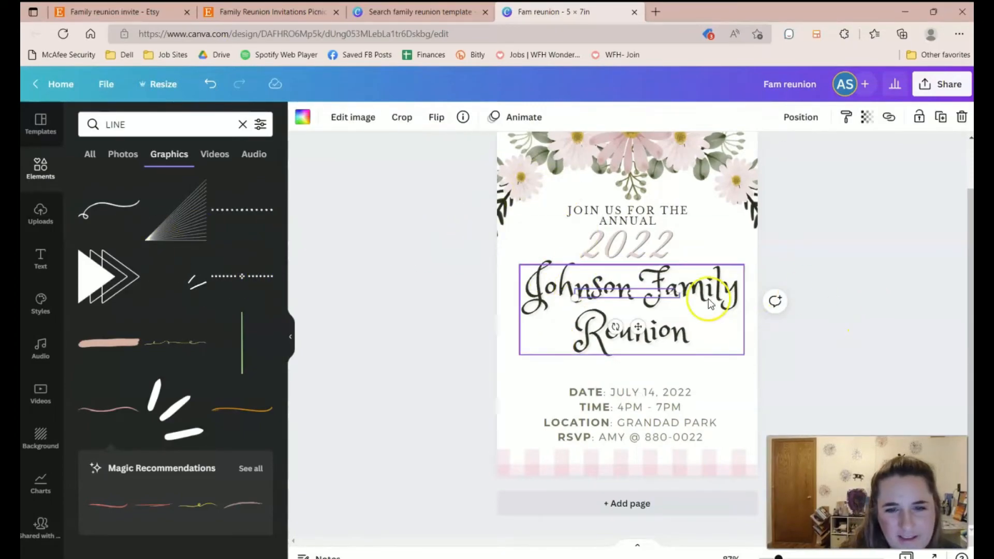
click(308, 116)
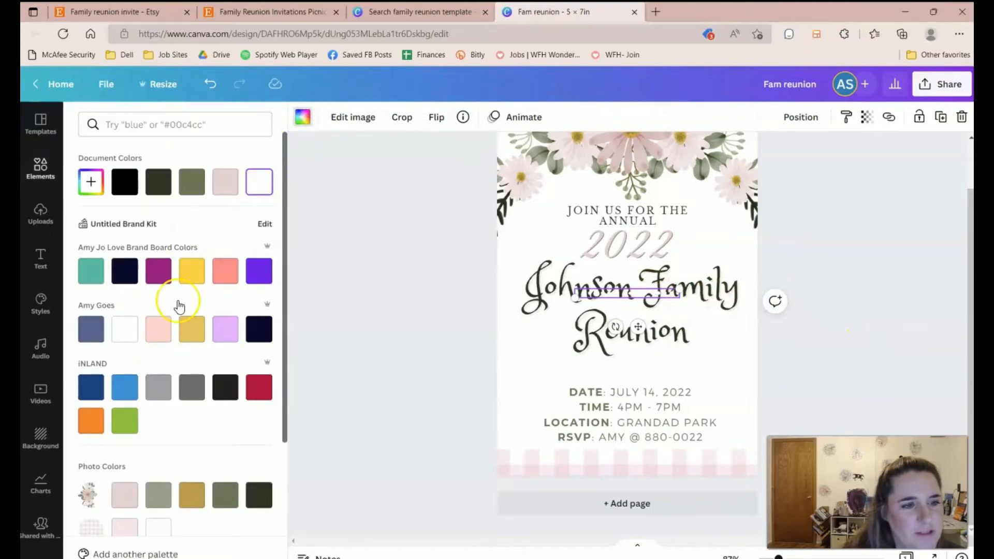
click(194, 195)
drag(646, 372, 644, 371)
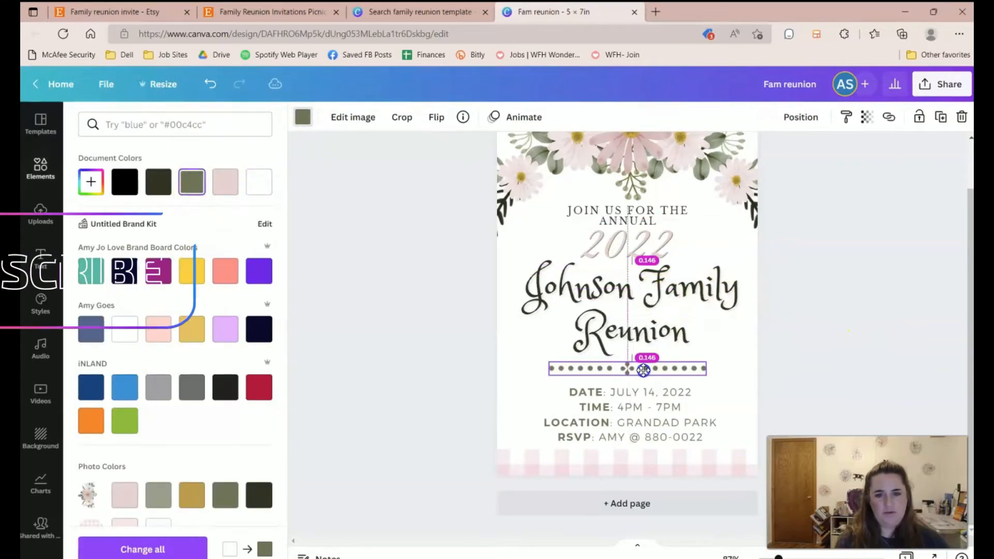
click(848, 328)
Try nudging the Johnson Family Reunion title up and left, then undo the move.
scroll(828, 270, up, 2)
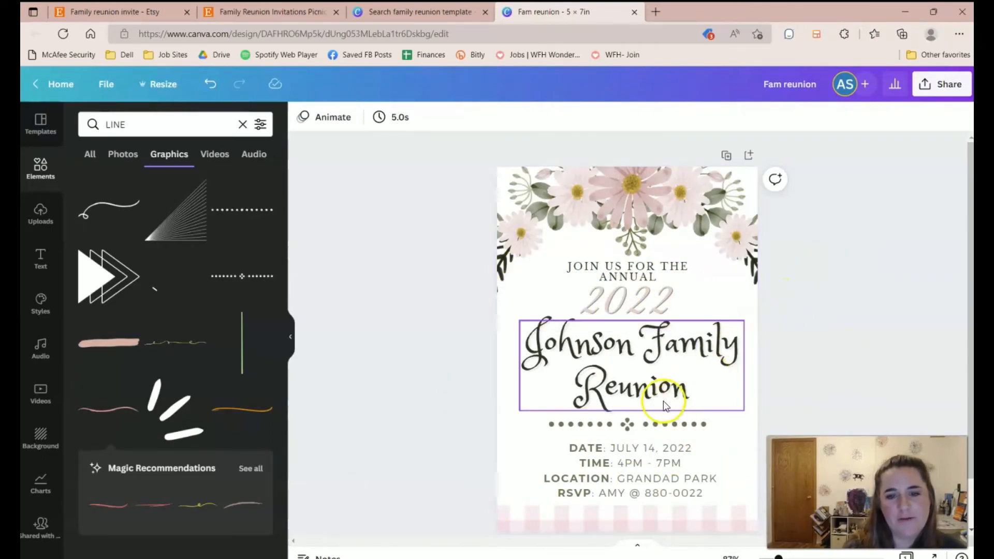
click(619, 388)
drag(619, 389, 611, 382)
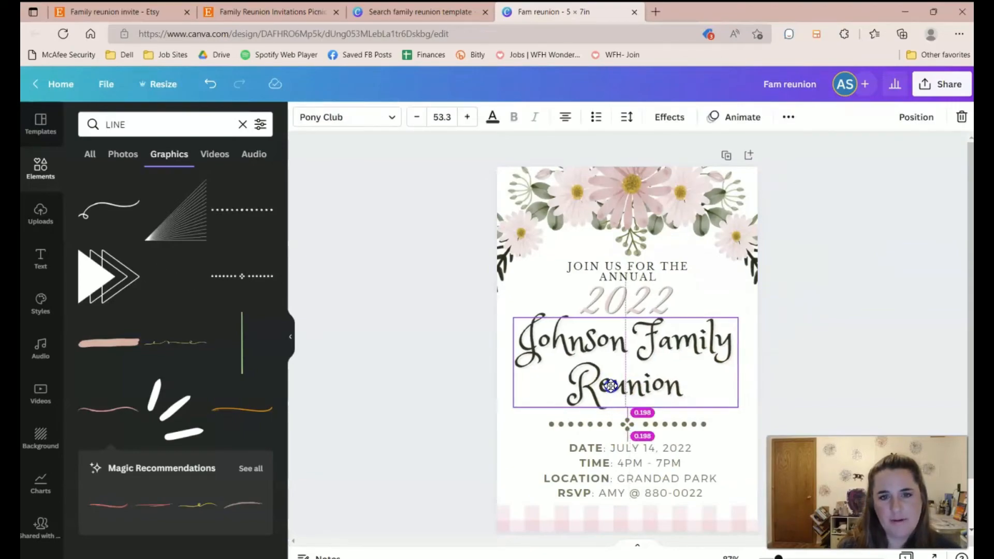
click(899, 226)
key(ctrl+z)
key(Escape)
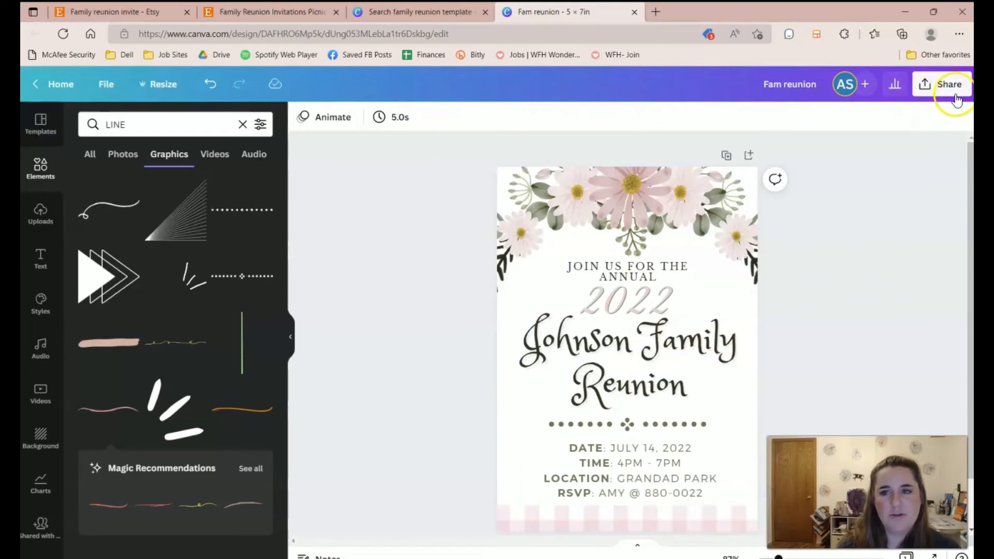
Set link access to Anyone with the link and copy the share link.
click(952, 88)
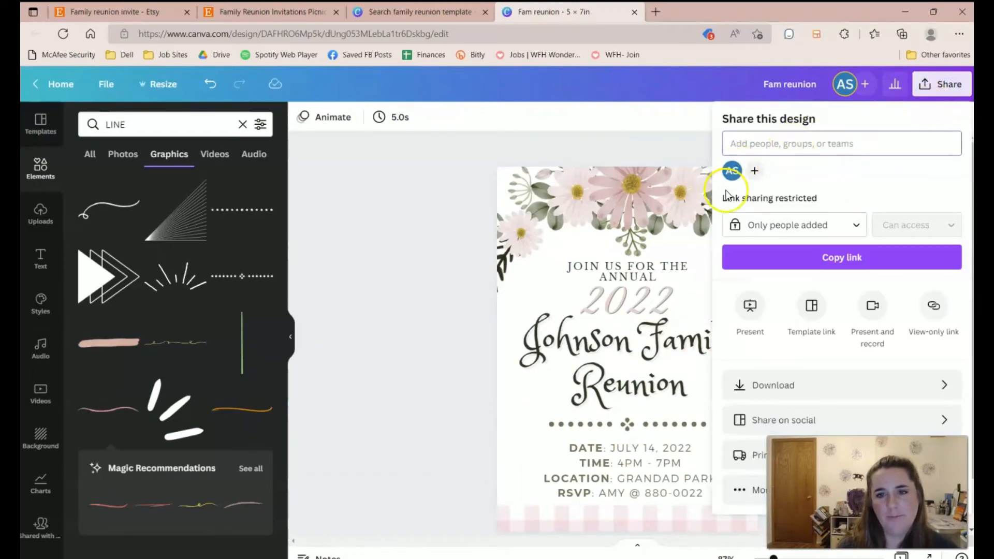
click(818, 226)
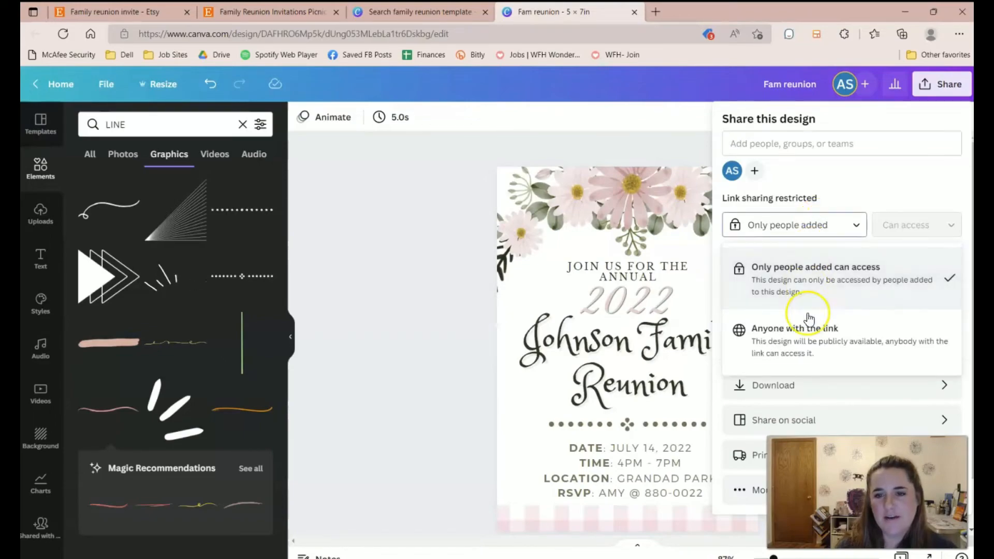
click(806, 353)
click(843, 257)
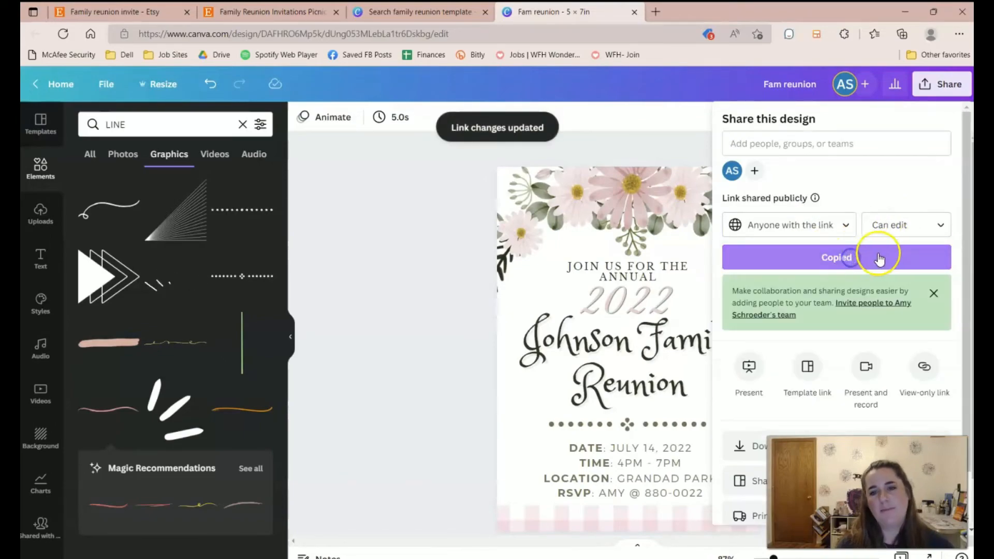
click(616, 143)
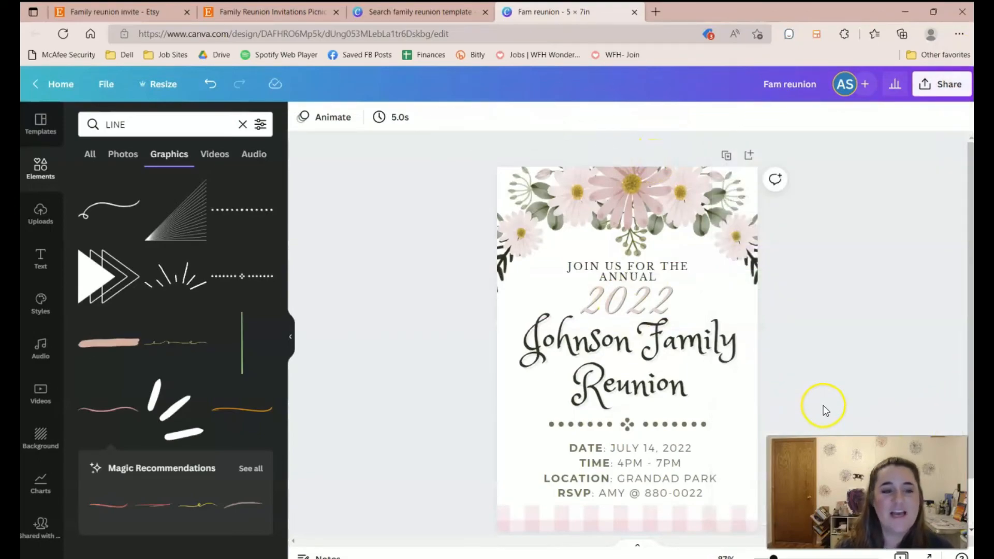
Download the invitation as a PNG file.
click(946, 80)
scroll(745, 362, down, 3)
click(761, 399)
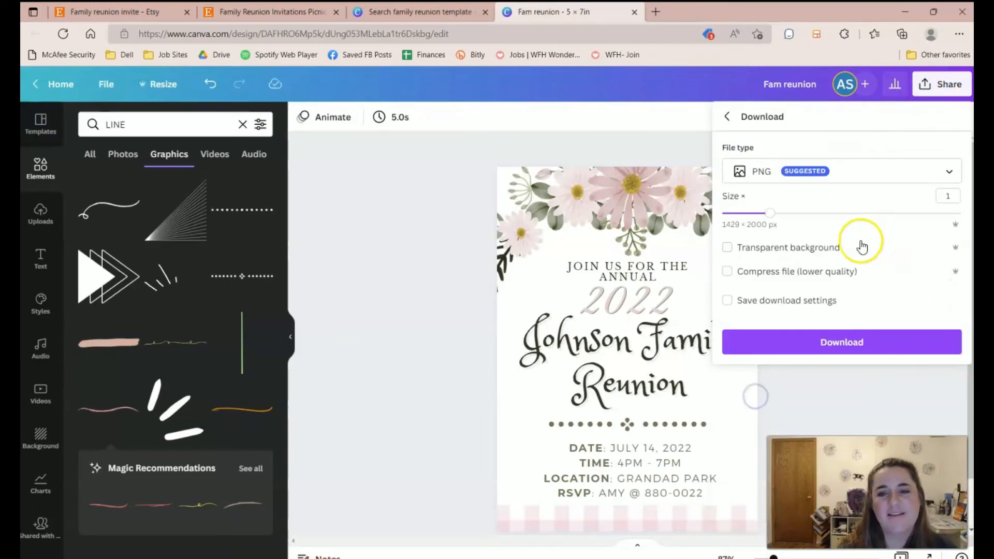
click(832, 346)
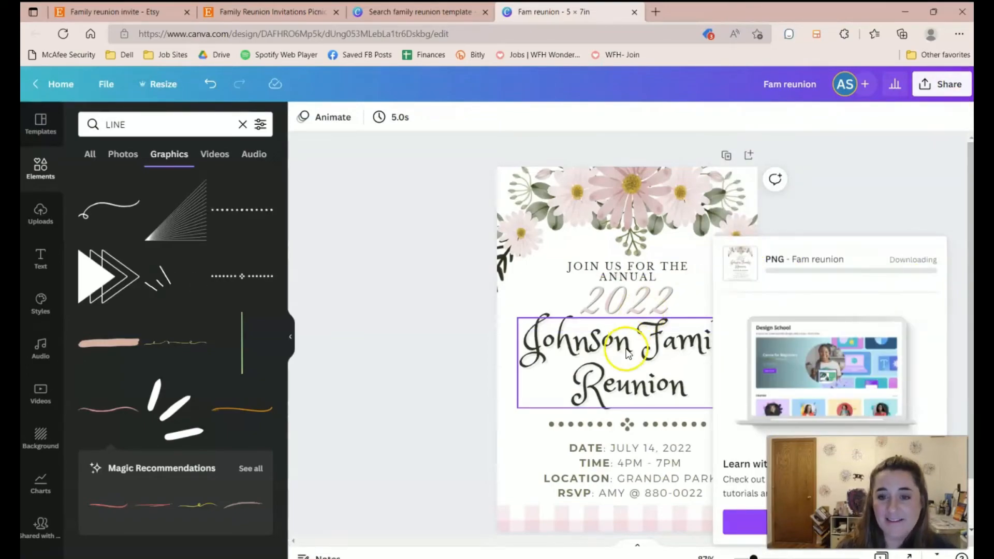